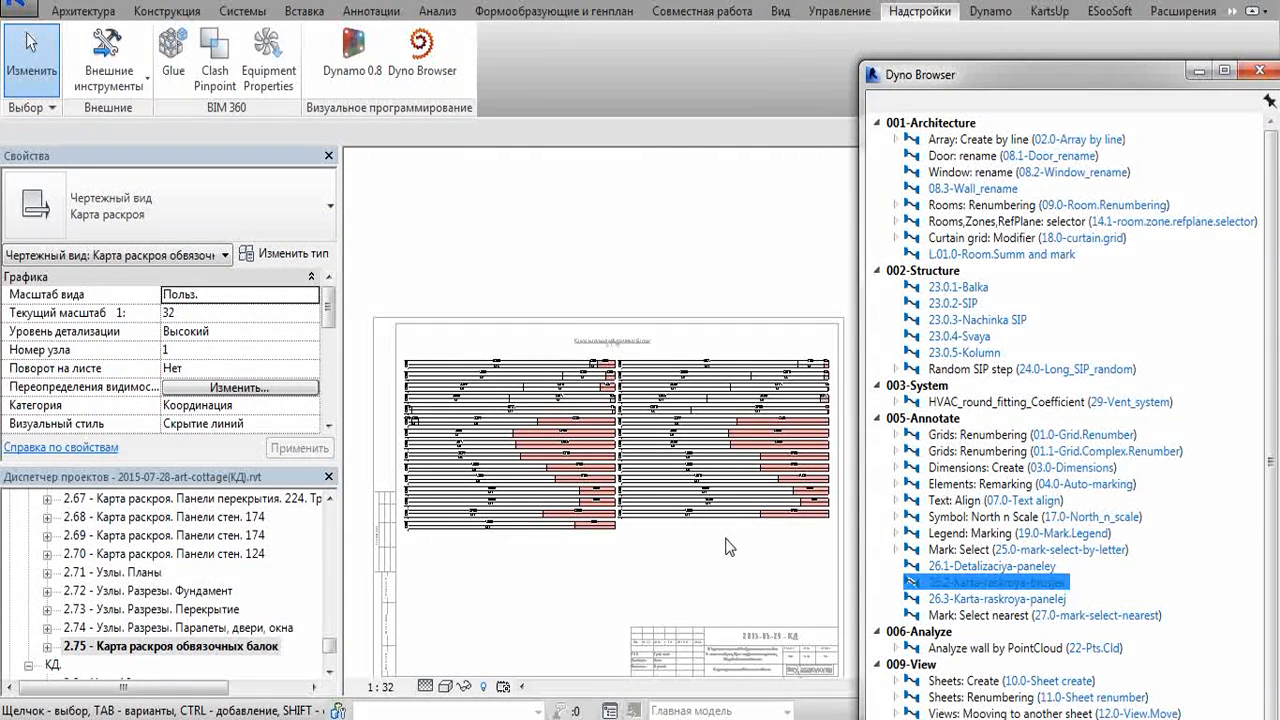
Move the Dyno Browser window clear of the sheet and examine the first rows of the strapping beam cutting map.
scroll(728, 551, "up", 3)
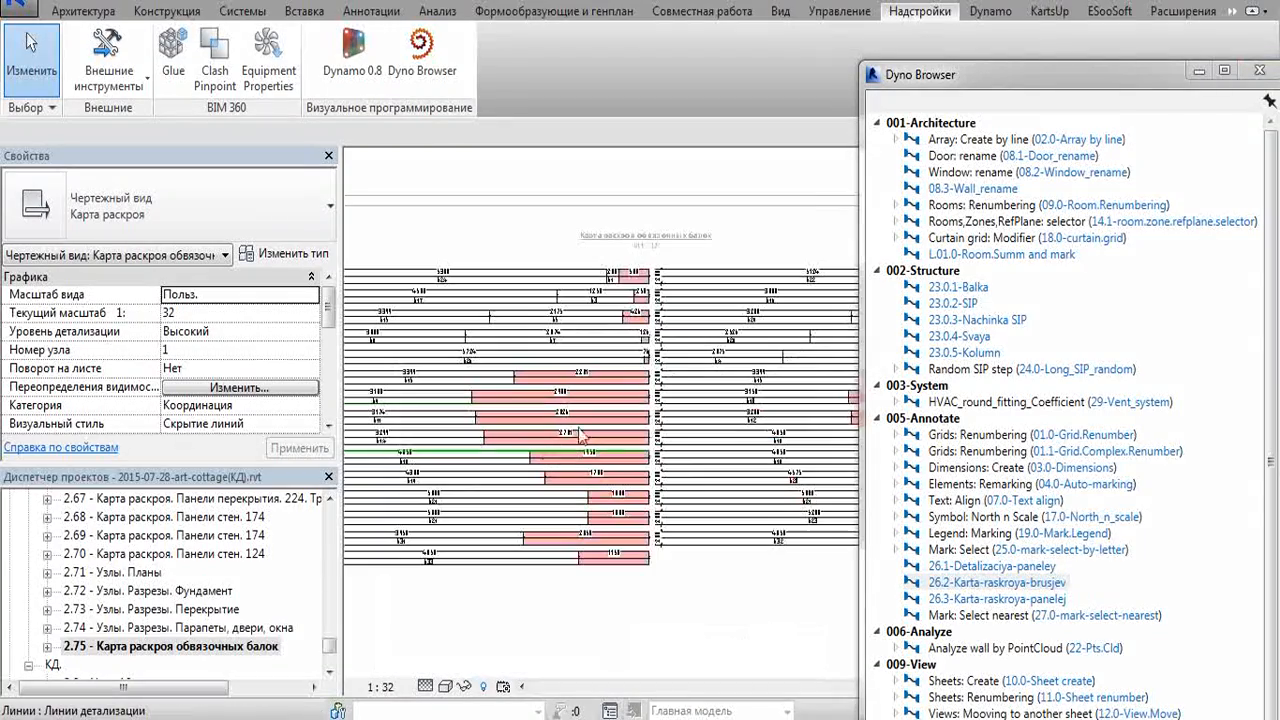
mouse_move(938, 75)
left_mouse_down()
mouse_move(1040, 287)
mouse_move(1129, 556)
left_mouse_up()
scroll(617, 505, "up", 2)
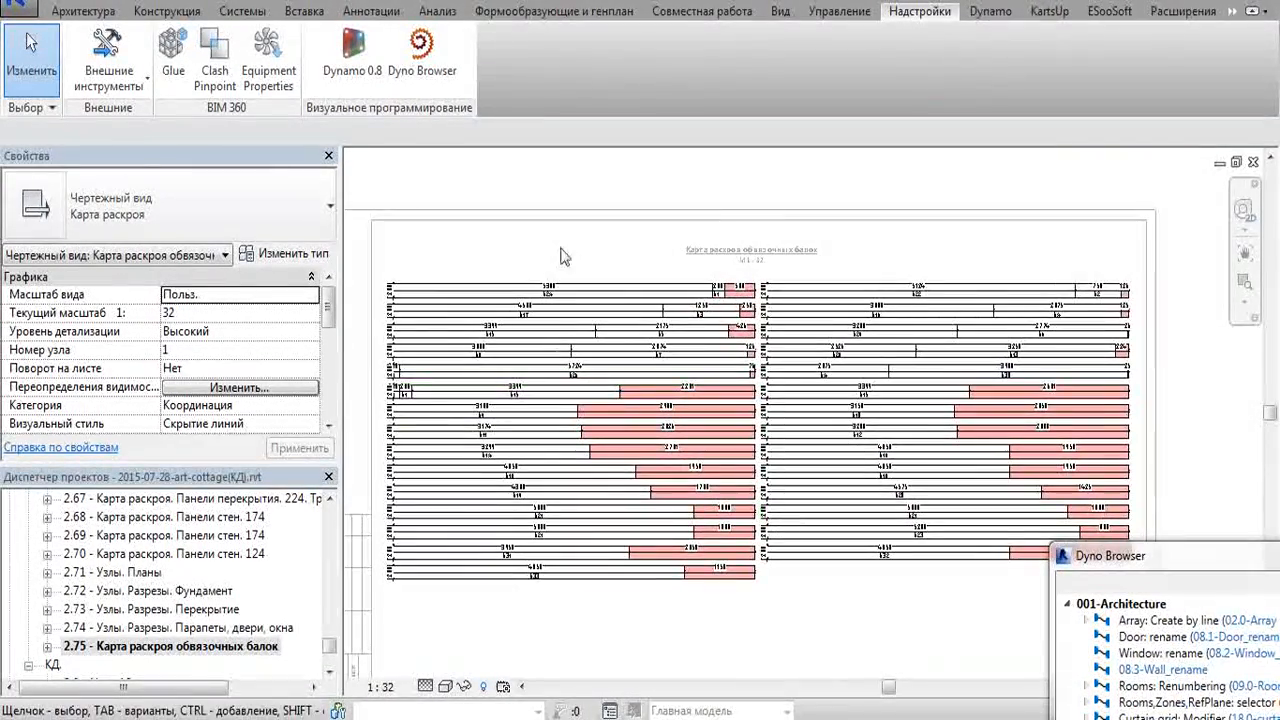
middle_click_drag(566, 251, 576, 263)
scroll(574, 263, "up", 3)
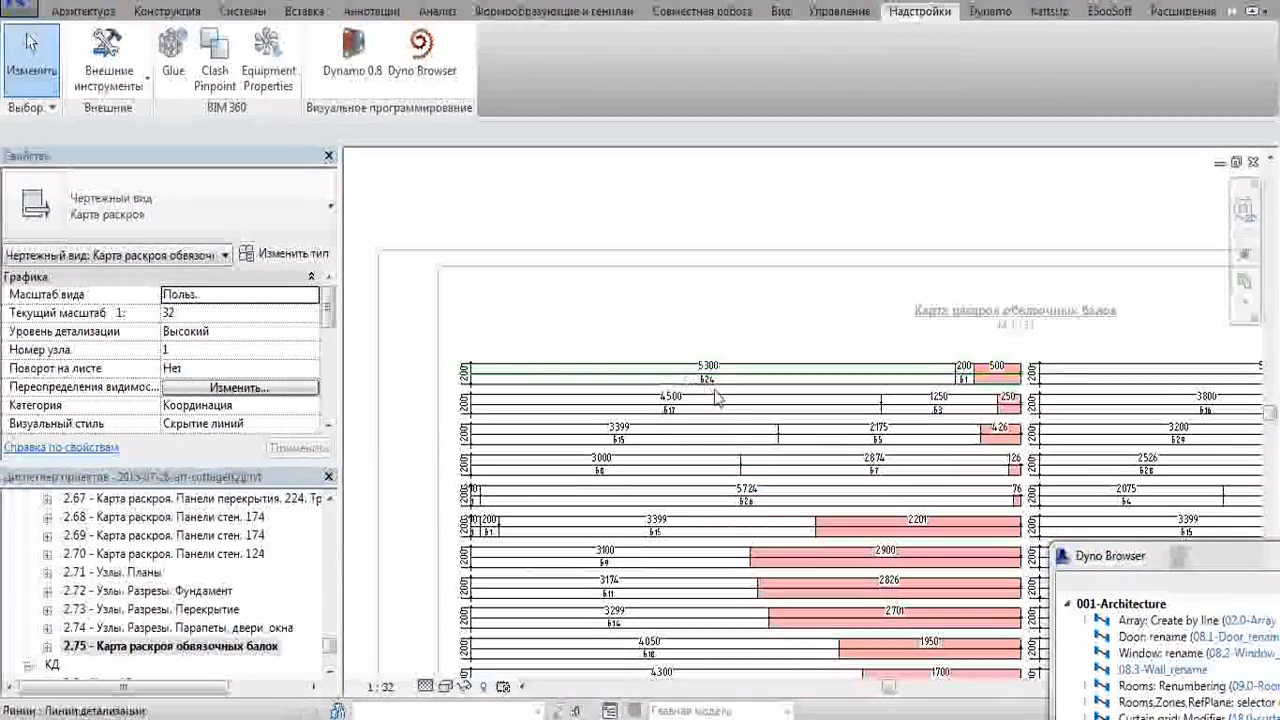
middle_click_drag(690, 360, 730, 383)
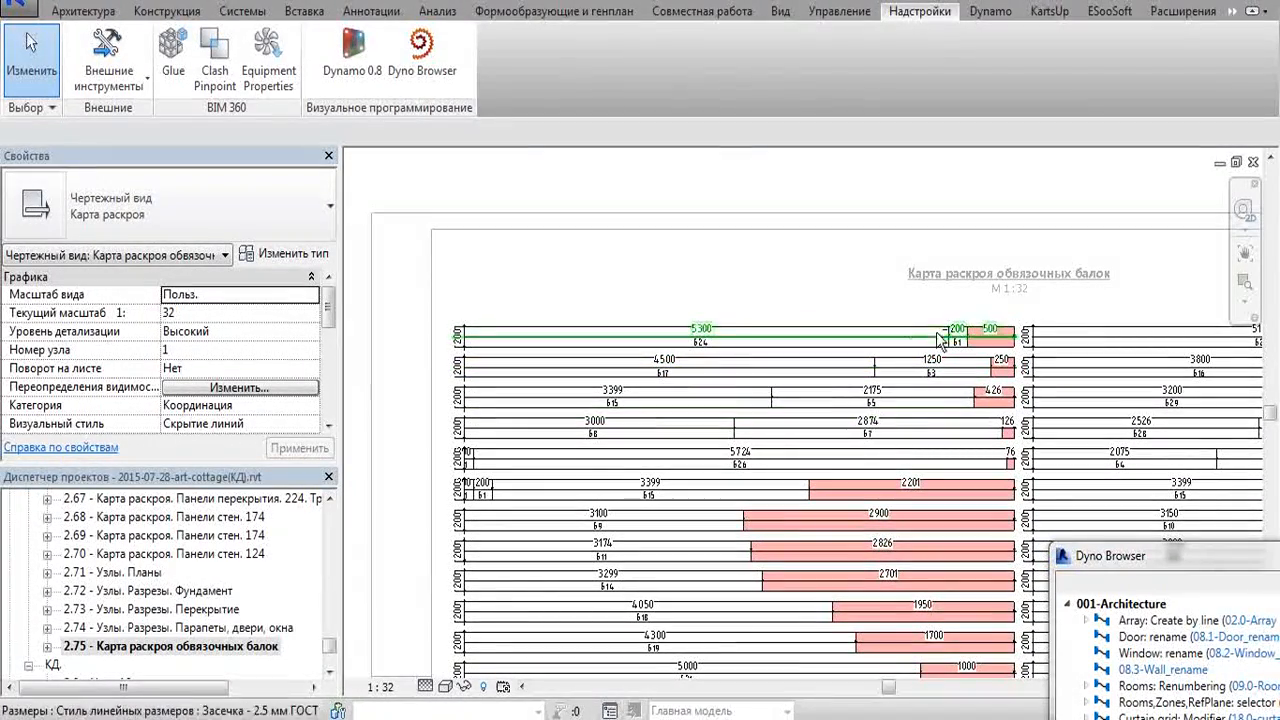
Measure the overall length of the first stock beam in the cutting map with a parallel dimension, without placing it.
left_click(784, 452)
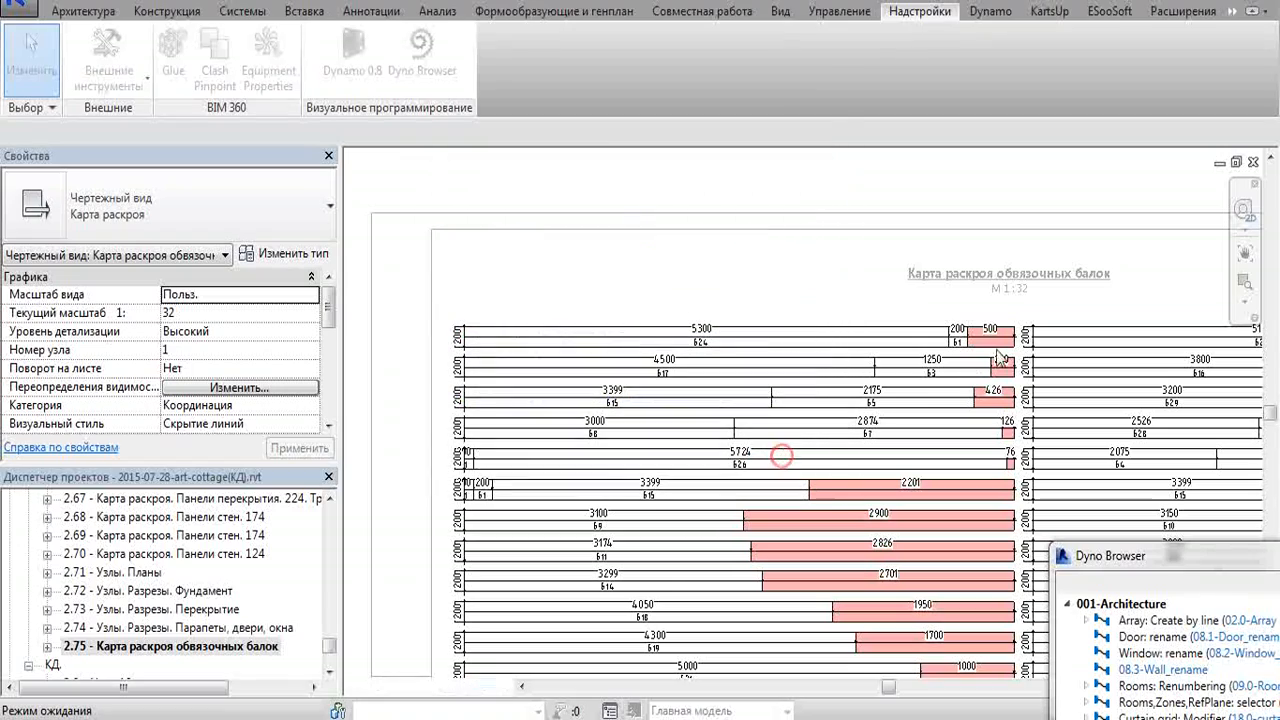
key("d")
key("i")
scroll(1015, 352, "up", 3)
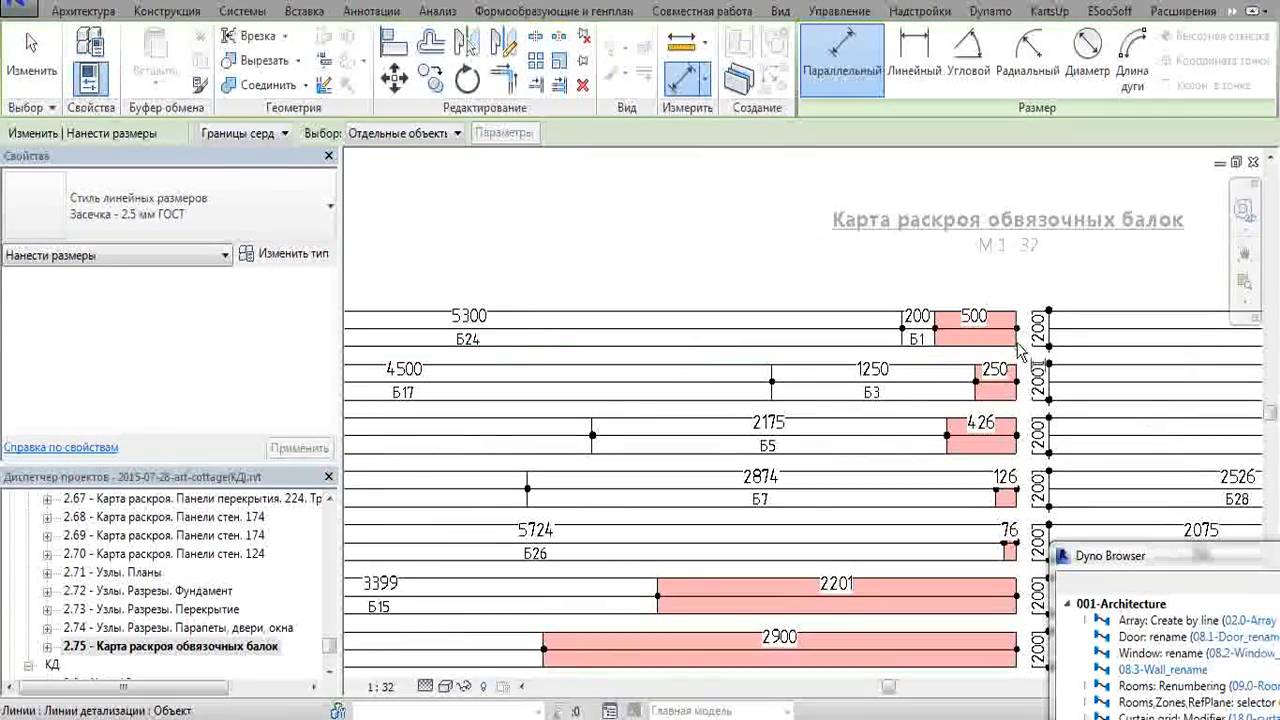
middle_click_drag(548, 340, 772, 360)
scroll(683, 386, "left", 5, "shift")
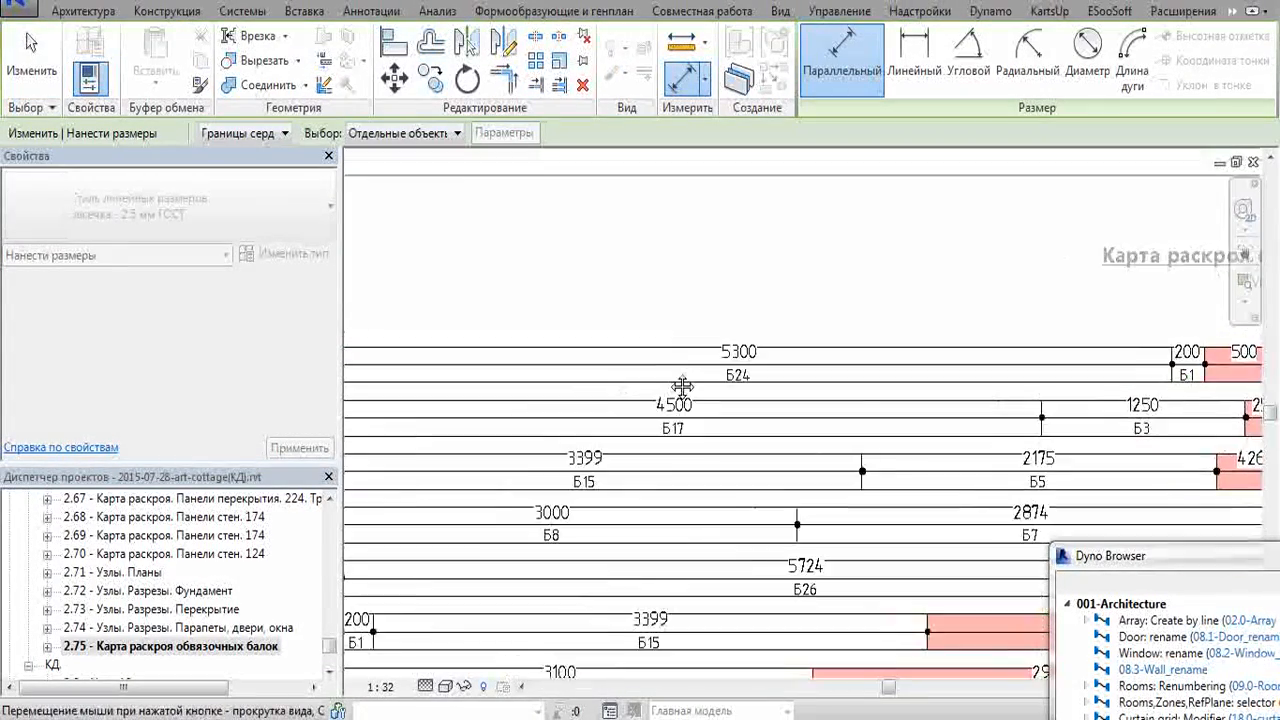
scroll(586, 271, "down", 3)
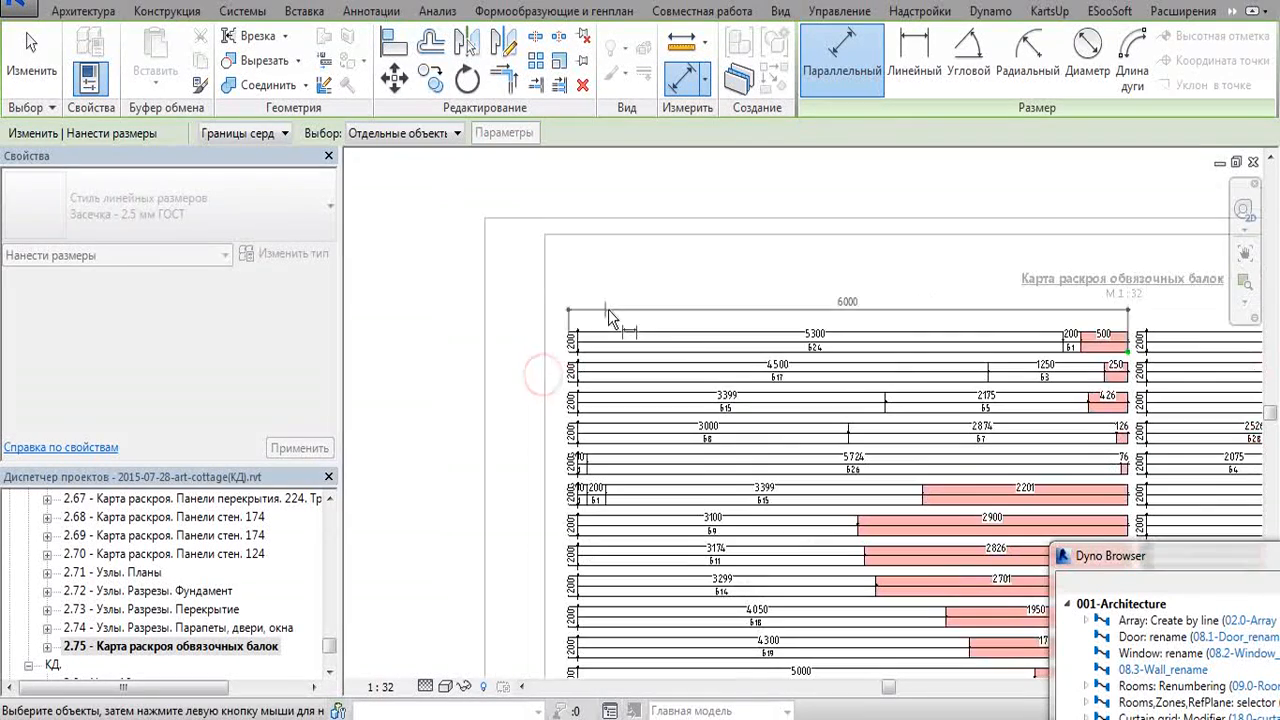
key("Escape")
key("Escape")
Examine the marked beam pieces and the red offcuts in the rows of the cutting map.
scroll(680, 300, "up", 3)
scroll(923, 340, "up", 2)
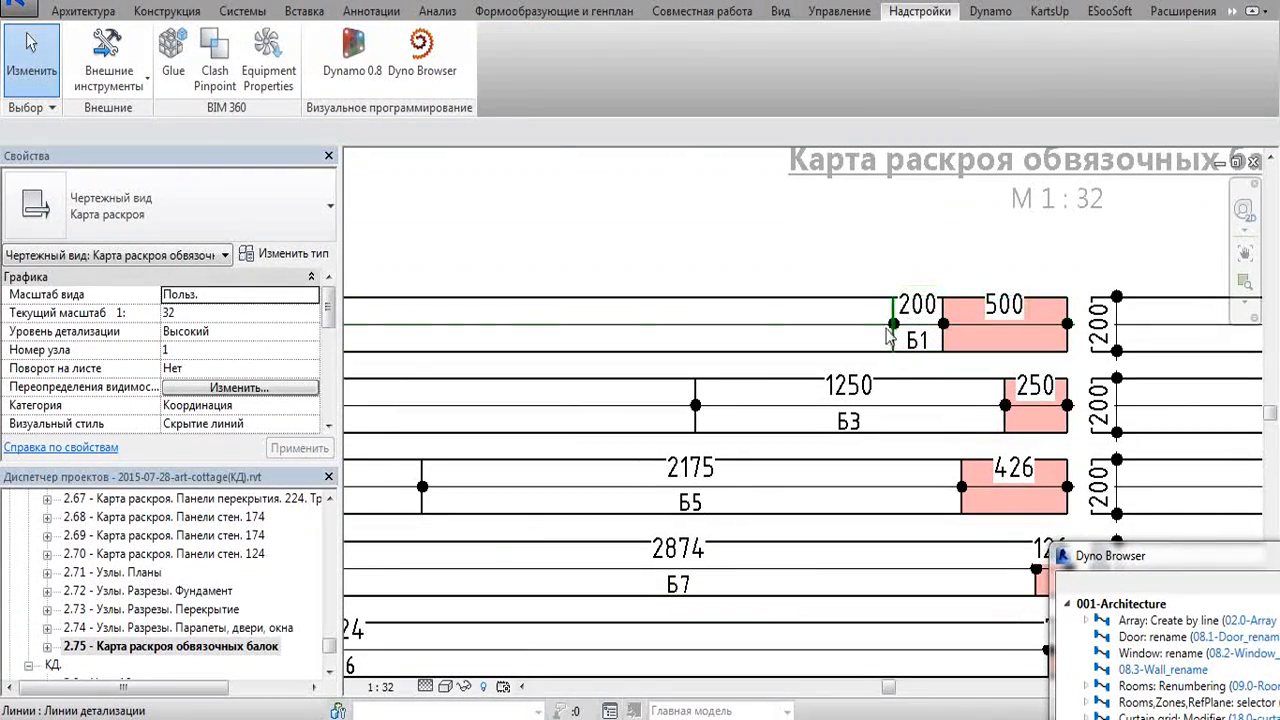
scroll(970, 360, "down", 4)
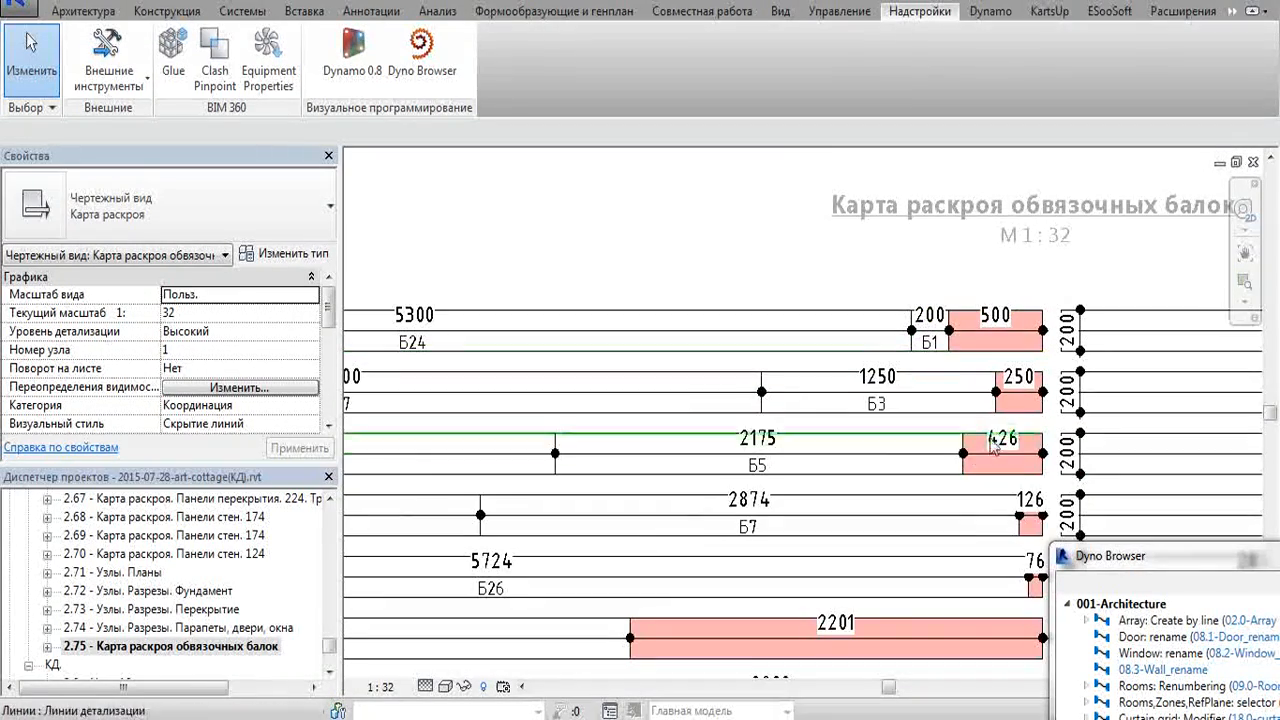
scroll(840, 268, "down", 1)
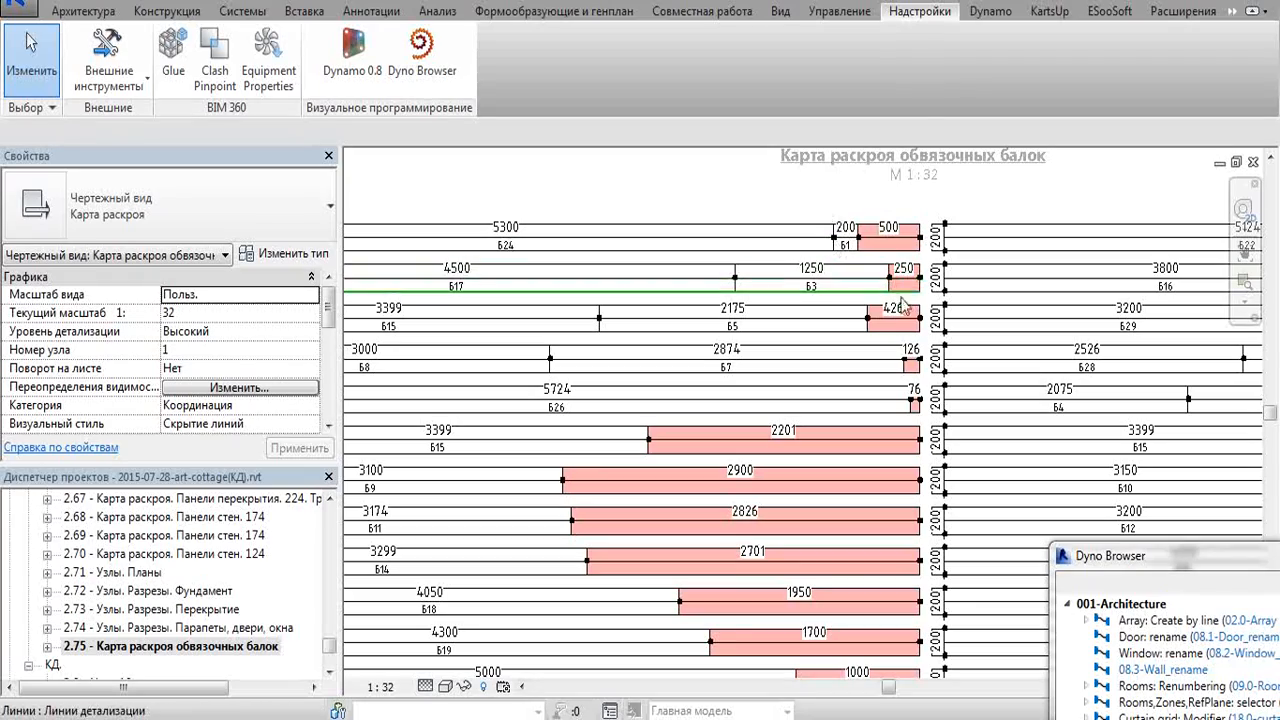
scroll(640, 315, "down", 1)
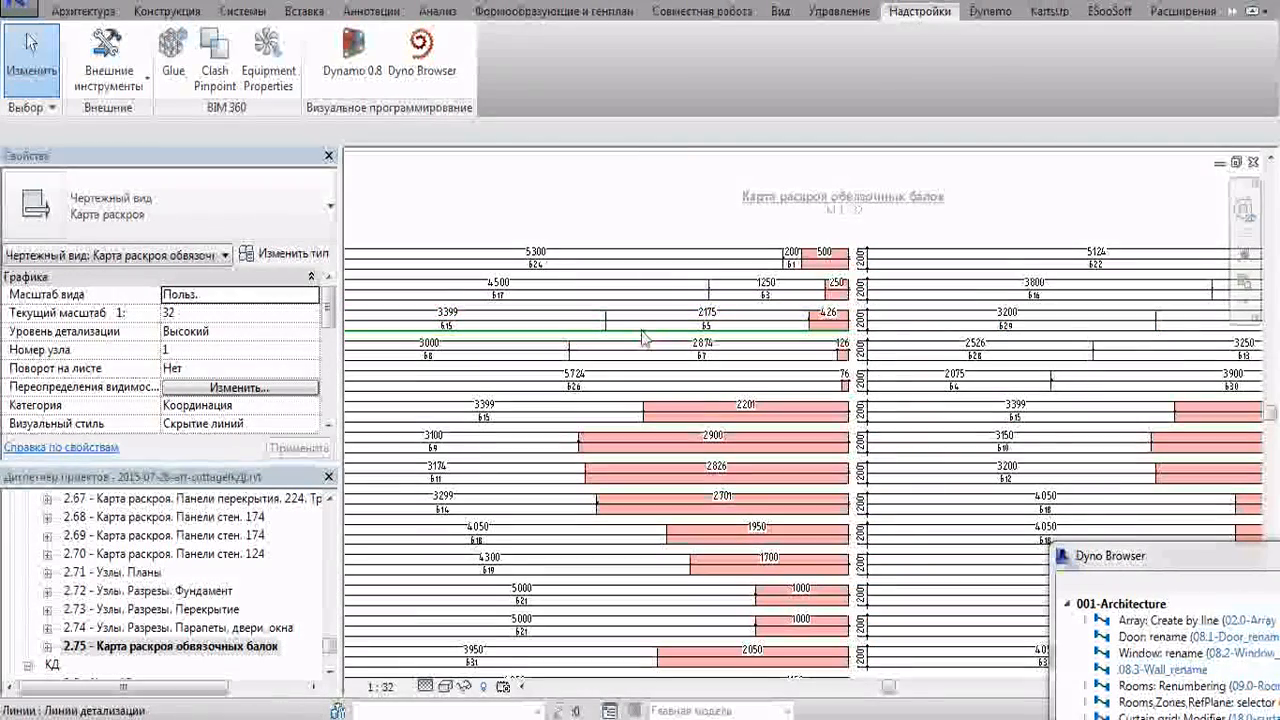
scroll(605, 322, "up", 2)
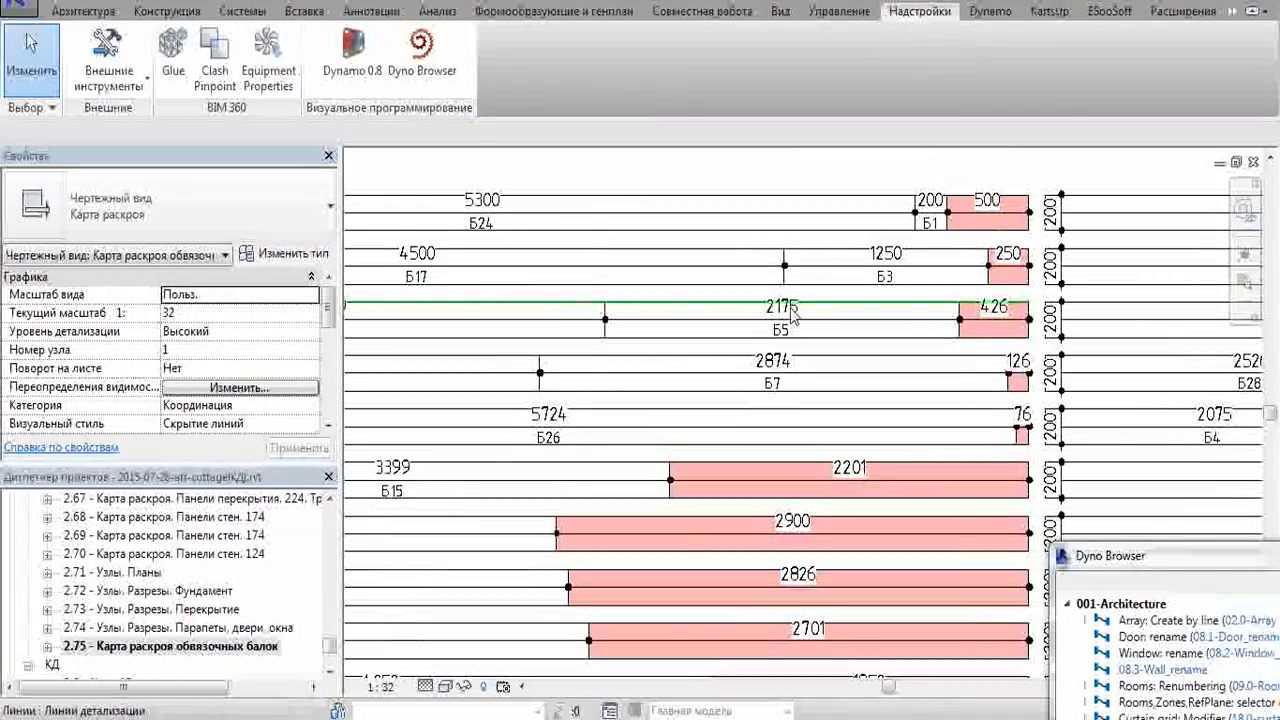
scroll(916, 336, "down", 3)
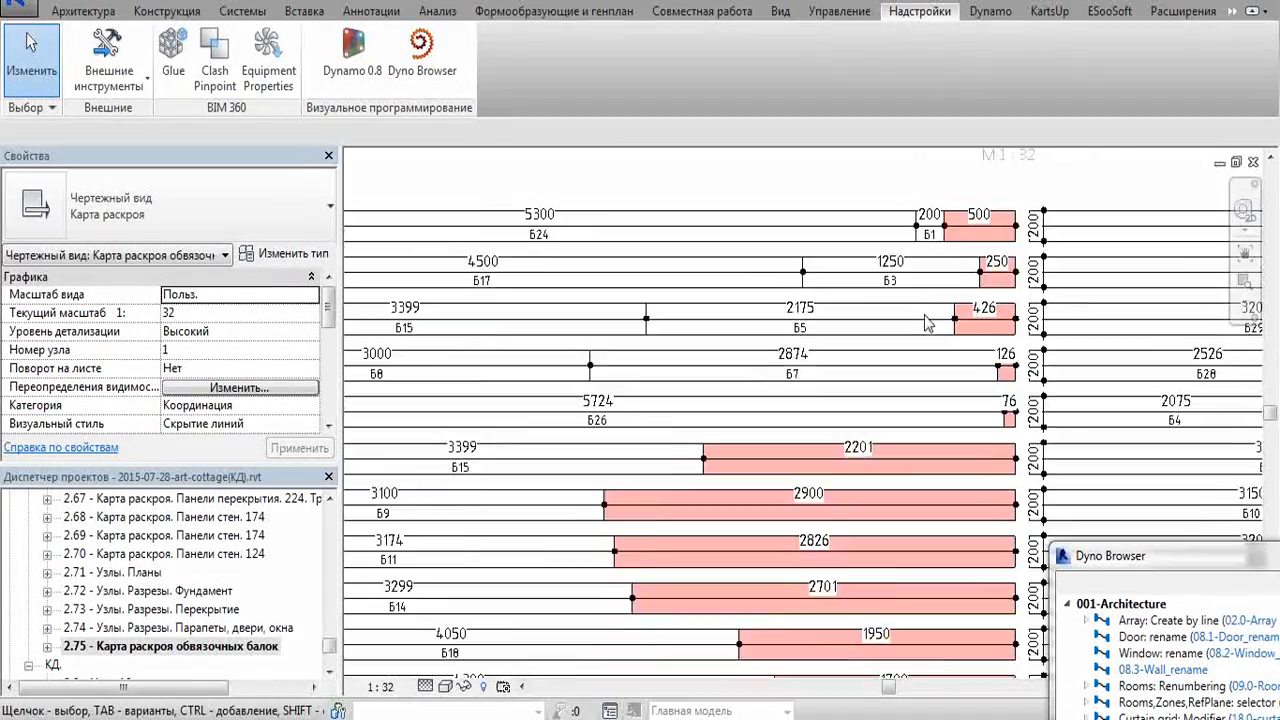
scroll(984, 395, "down", 3)
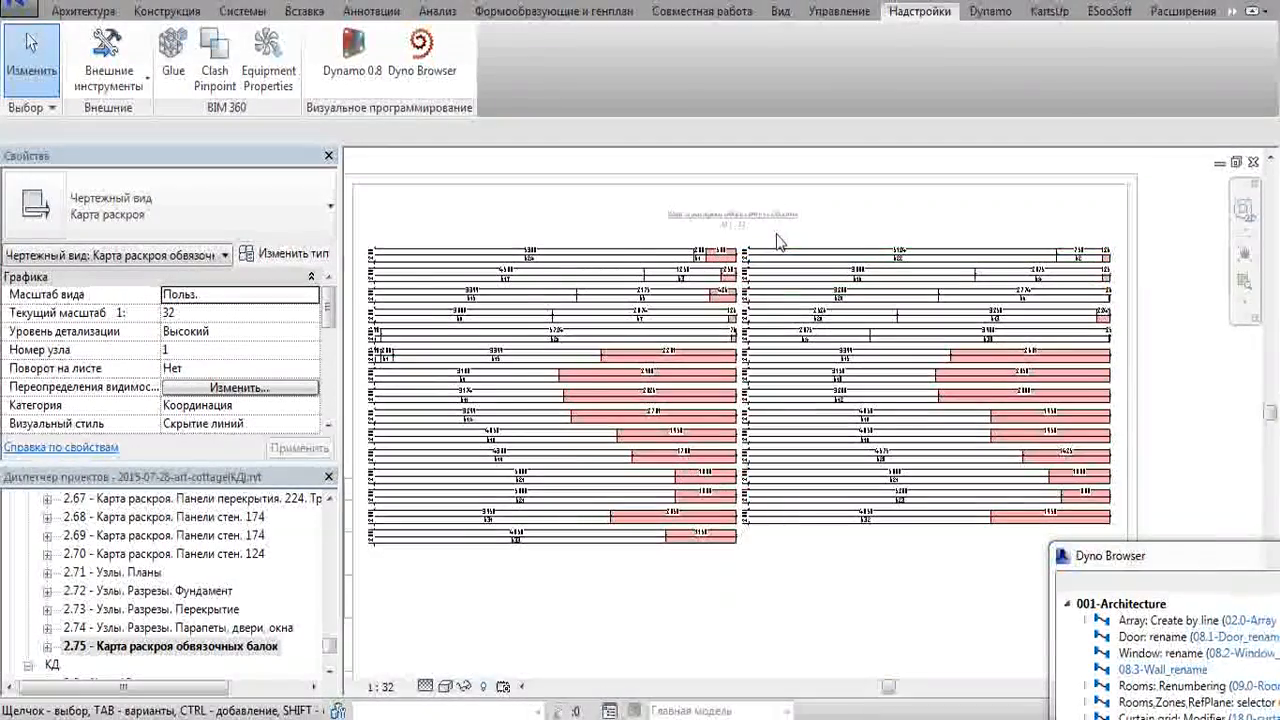
scroll(760, 250, "down", 3)
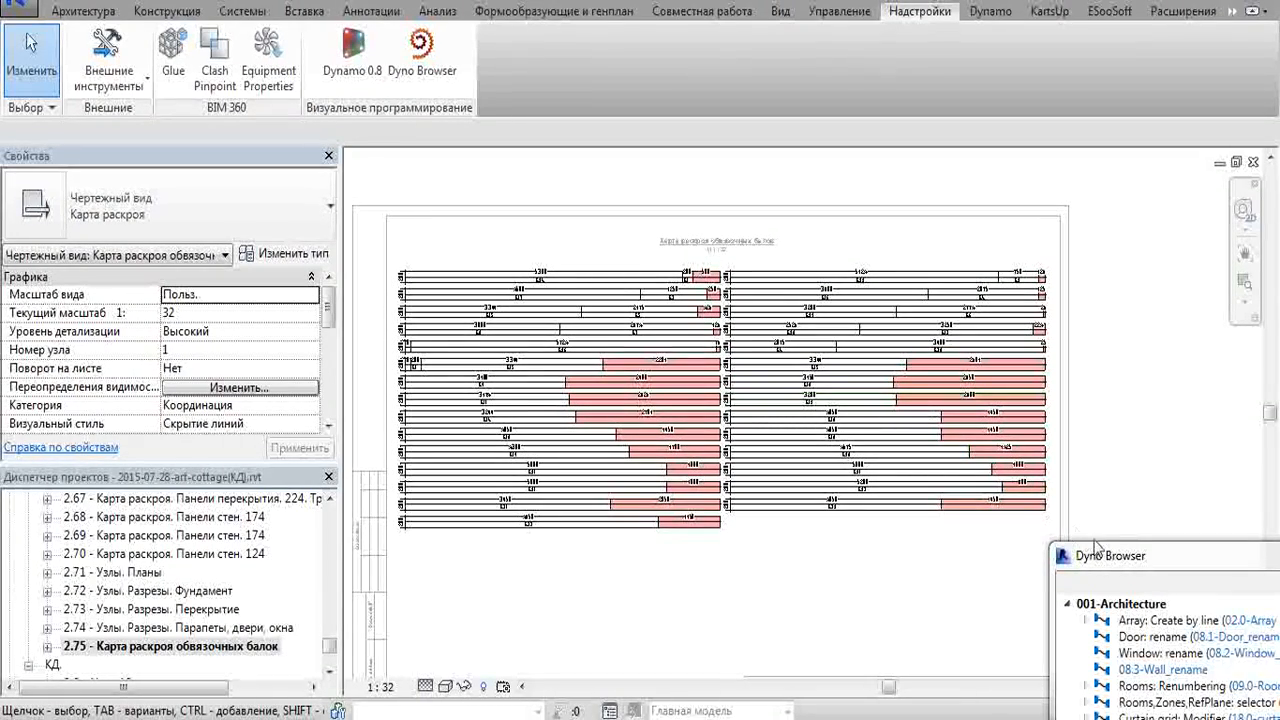
Reposition the Dyno Browser window over the sheet so its 002-Structure scripts are in view.
left_click_drag(1102, 562, 1064, 463)
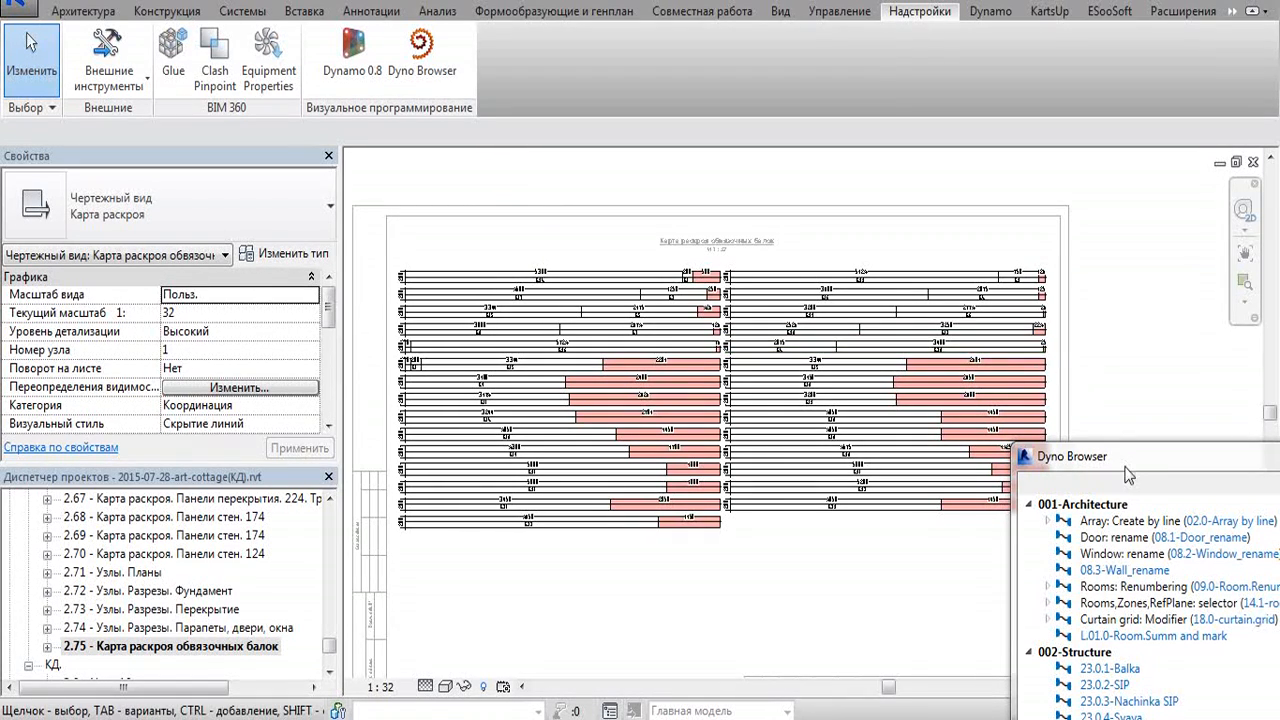
left_click_drag(1122, 463, 1113, 428)
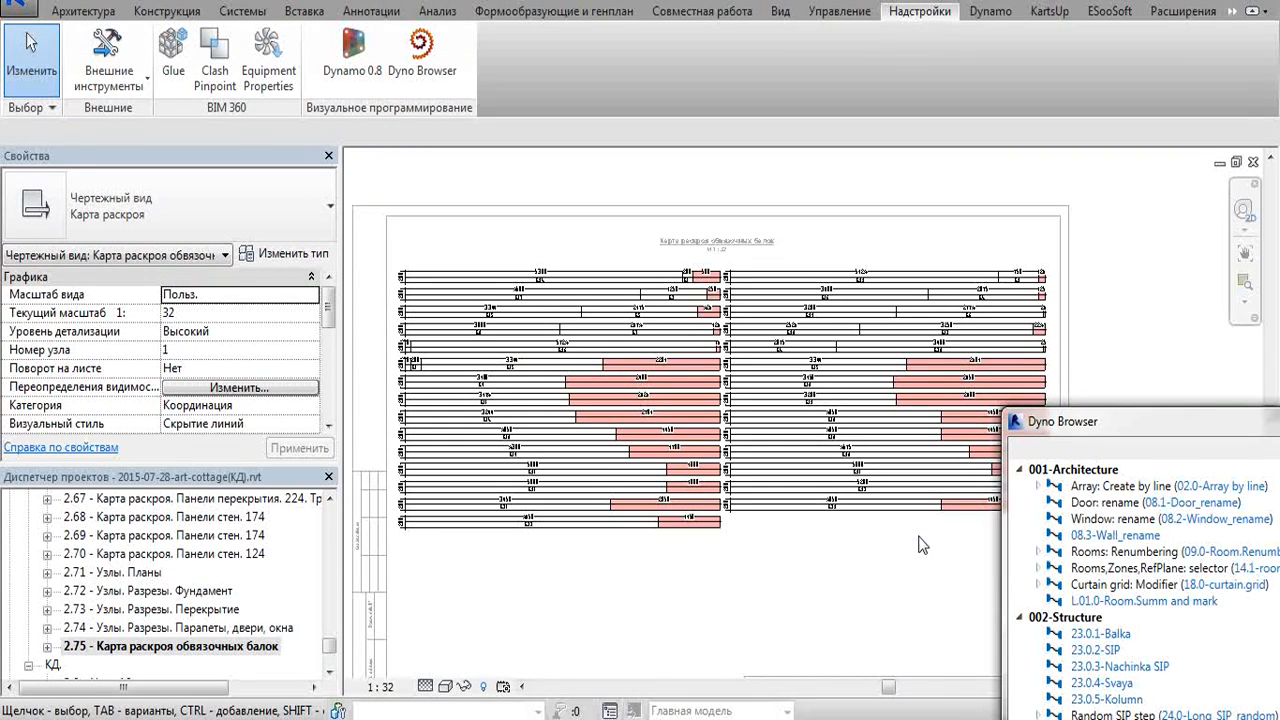
left_click(1088, 633)
left_click(890, 600)
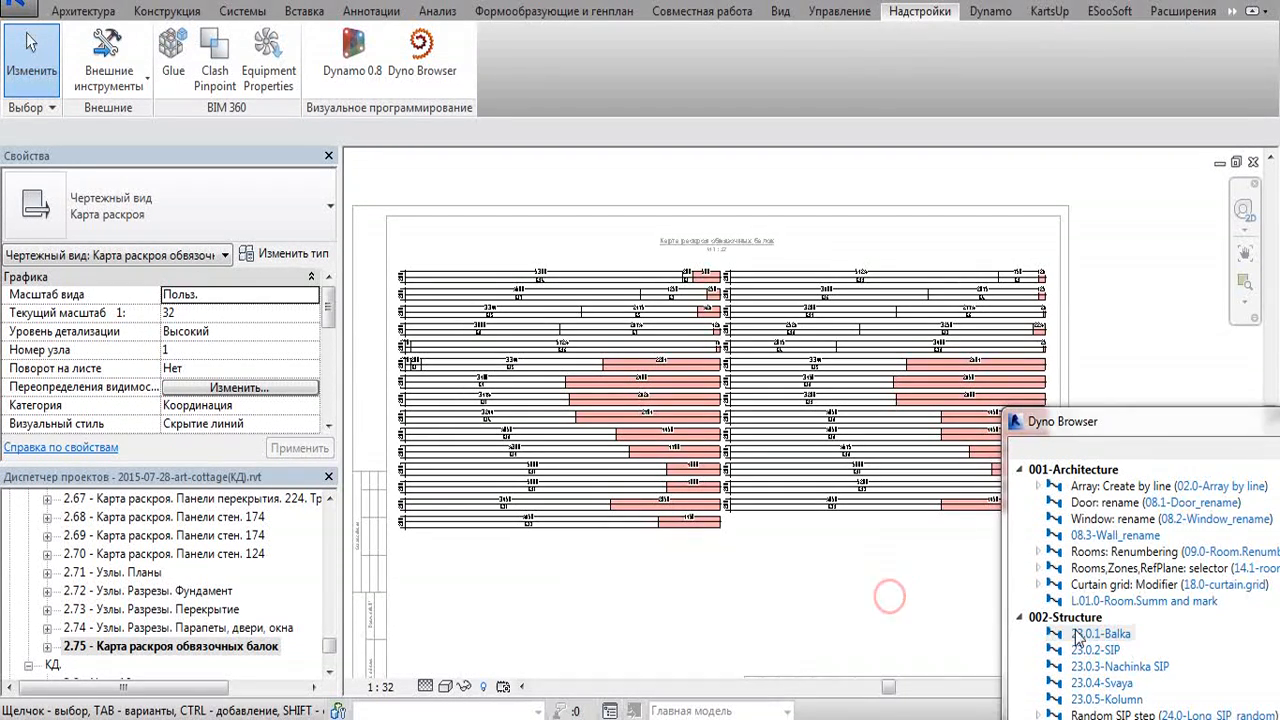
left_click_drag(1055, 414, 1053, 405)
left_click(897, 597)
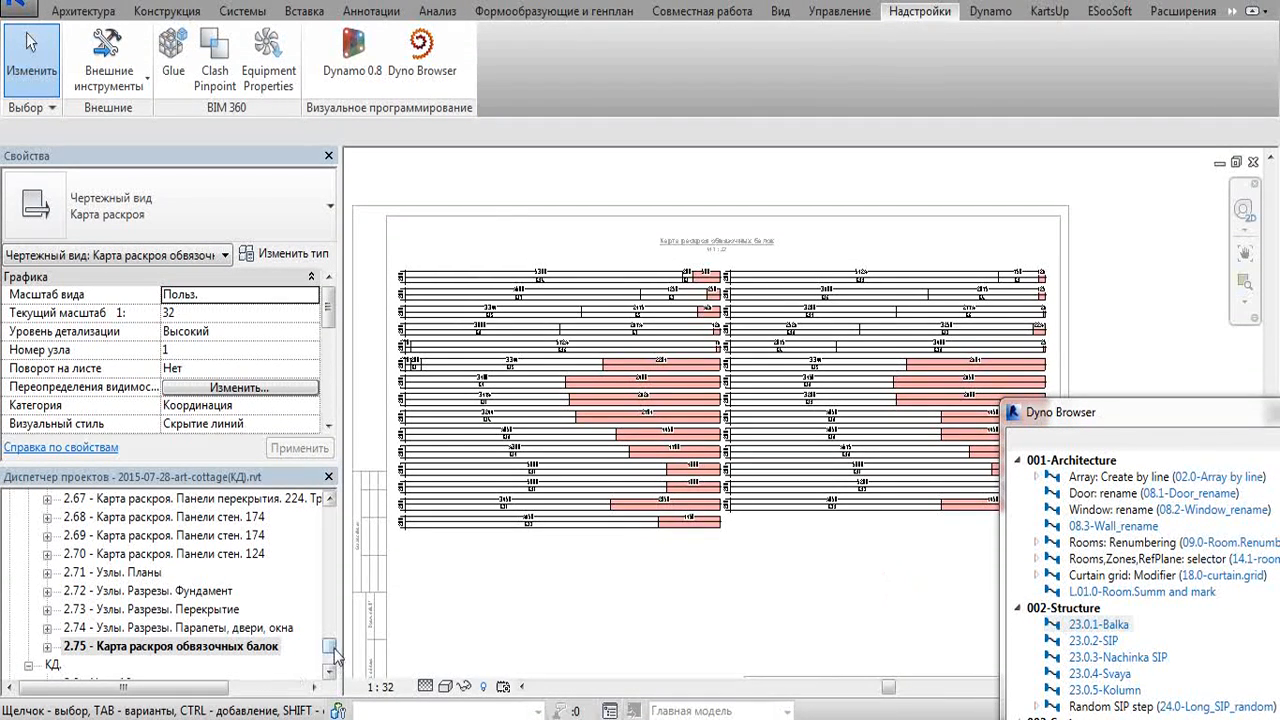
Open the 3D view, select a strapping beam at the base of the house and temporarily isolate its category.
left_click_drag(329, 645, 338, 614)
left_click(28, 50)
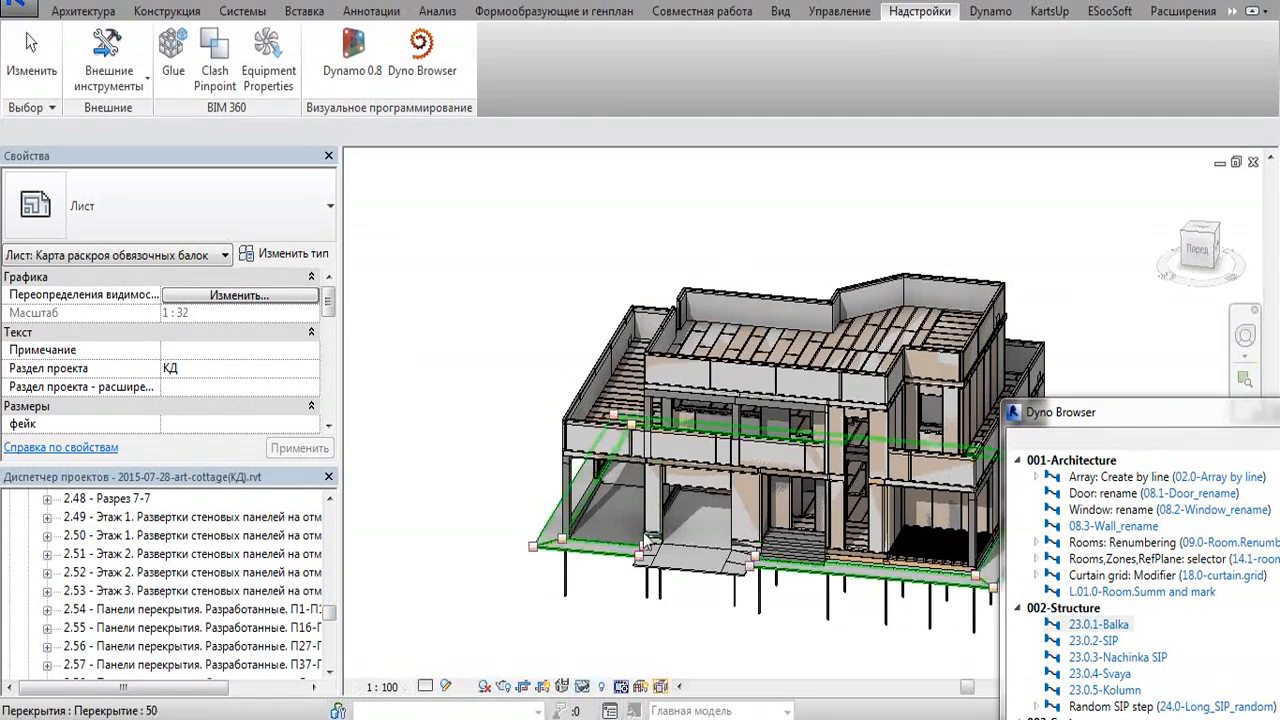
left_click(613, 659)
right_click(580, 680)
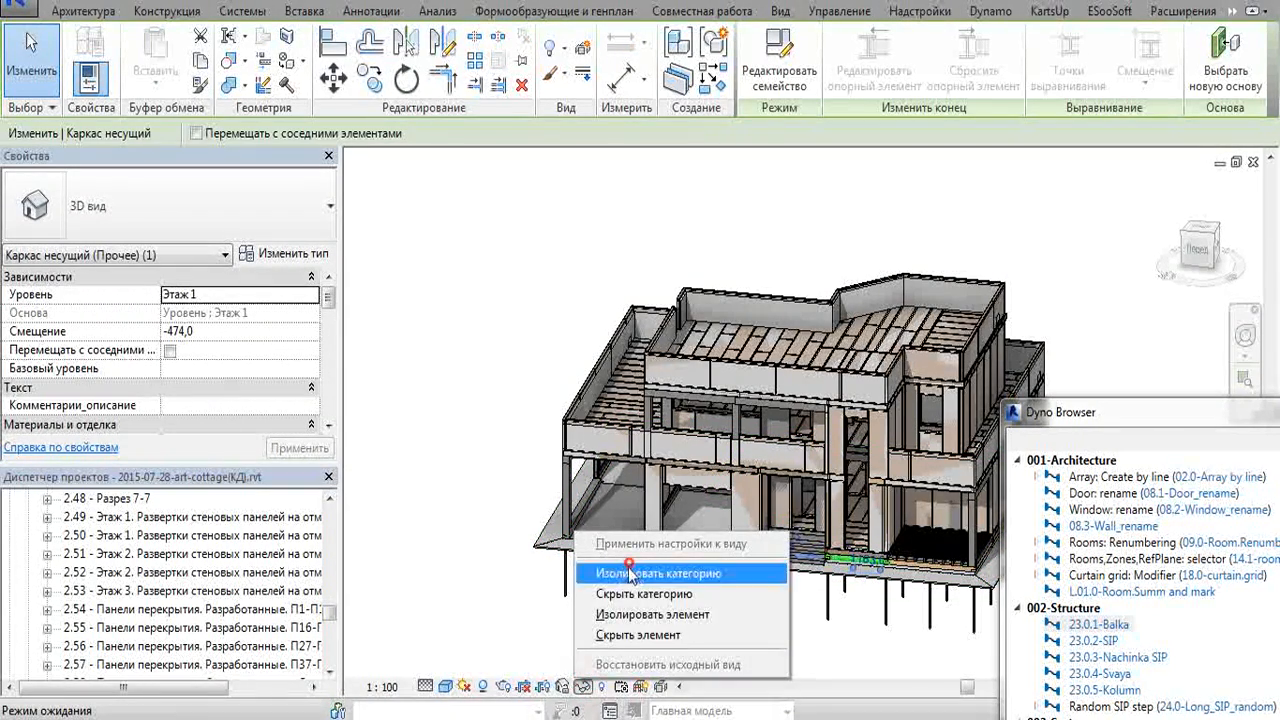
left_click(630, 573)
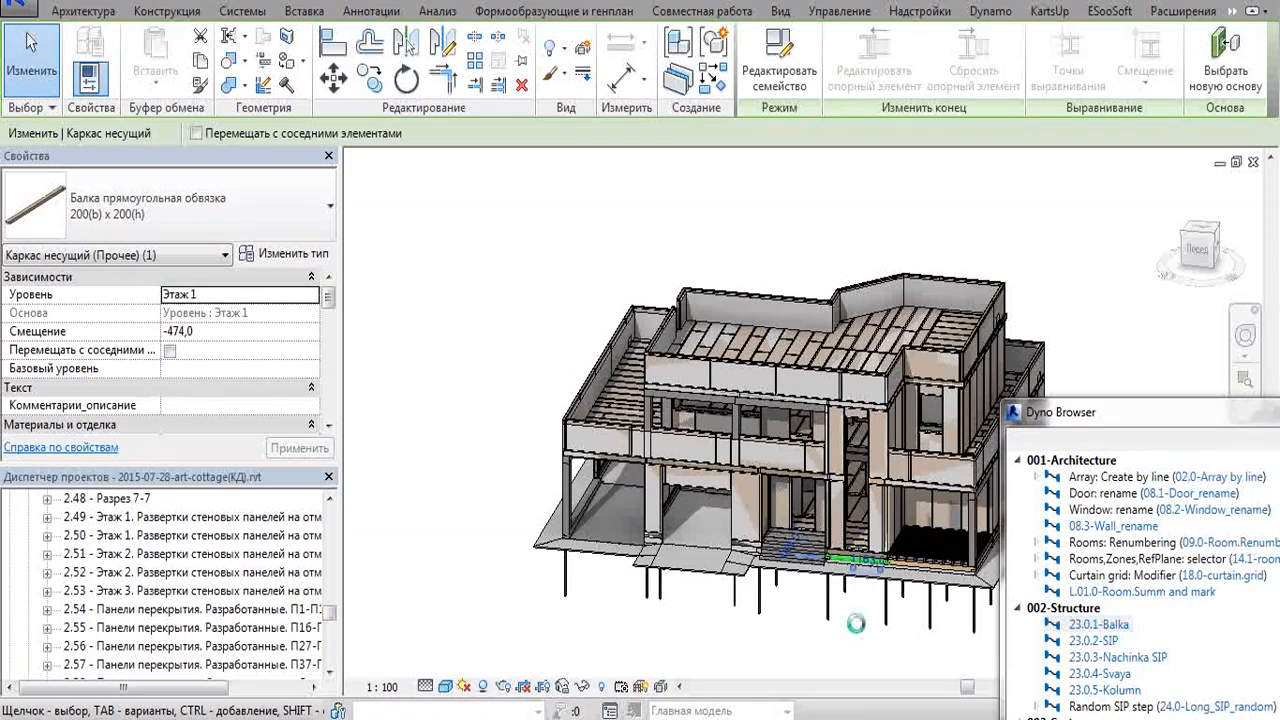
Select all instances of the 200 x 200 rectangular strapping beam visible in the view and isolate those elements.
middle_click_drag(843, 643, 416, 540, "shift")
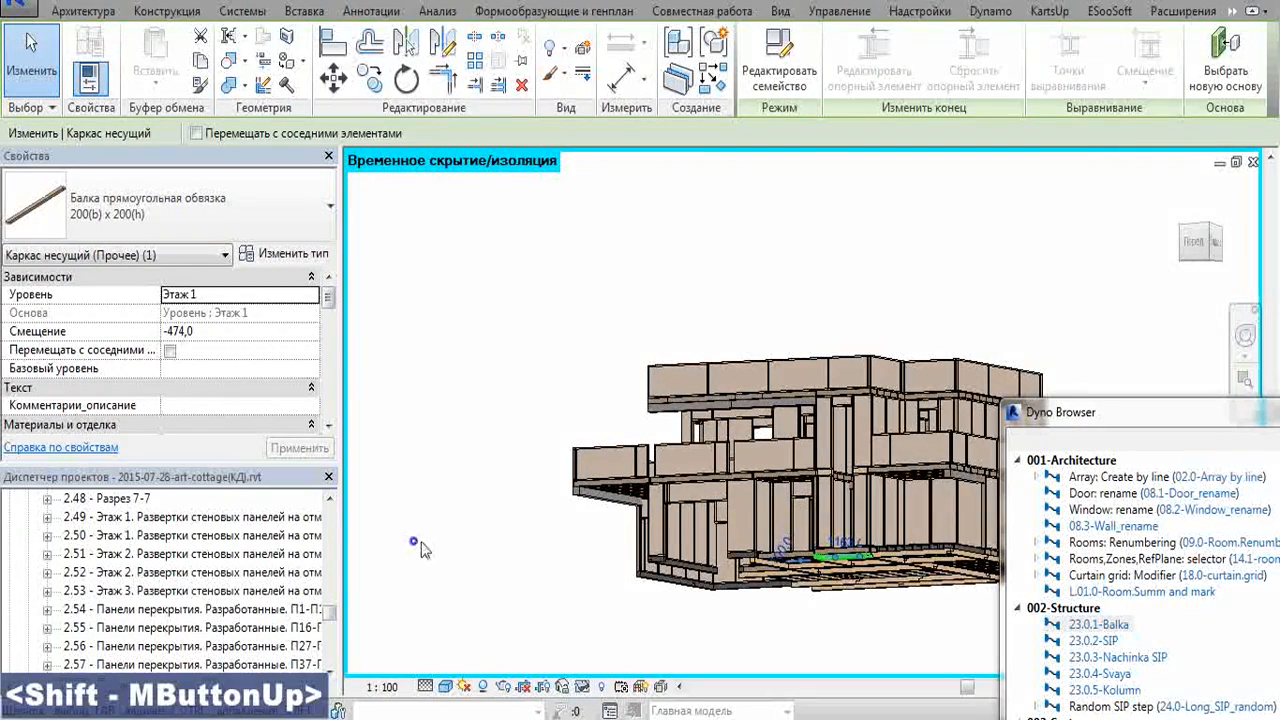
right_click(414, 540)
mouse_move(560, 298)
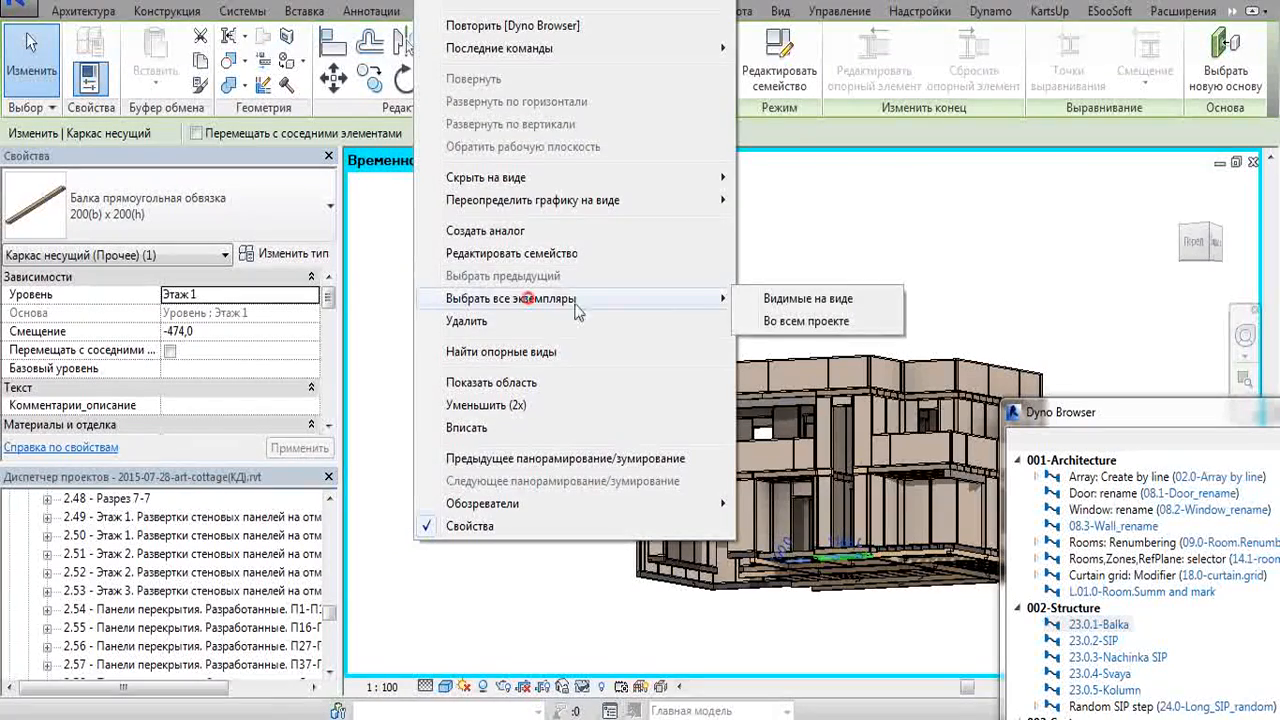
left_click(749, 297)
left_click(583, 687)
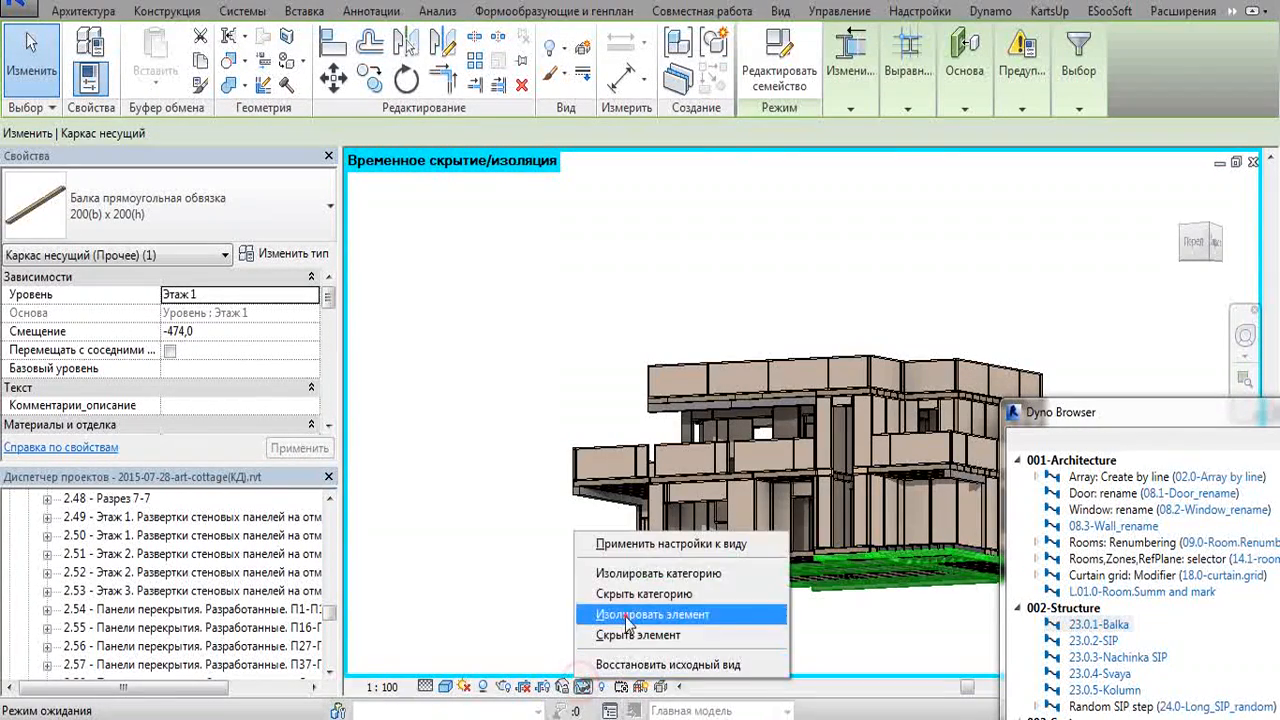
left_click(600, 615)
middle_click_drag(571, 286, 627, 473, "shift")
left_click(627, 473)
middle_click_drag(737, 490, 749, 378, "shift")
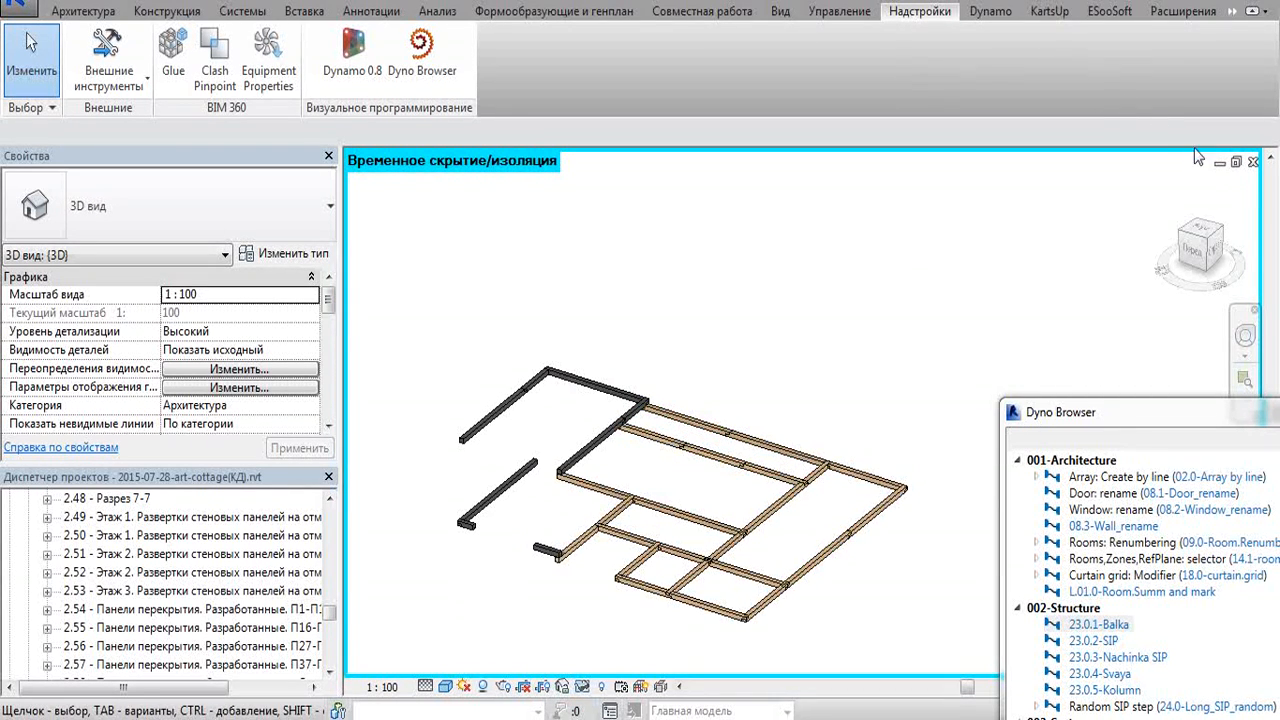
Minimise the 3D view, maximise sheet 2.75 with the strapping beam cutting map, and move the Dyno Browser off the drawing.
left_click(1217, 161)
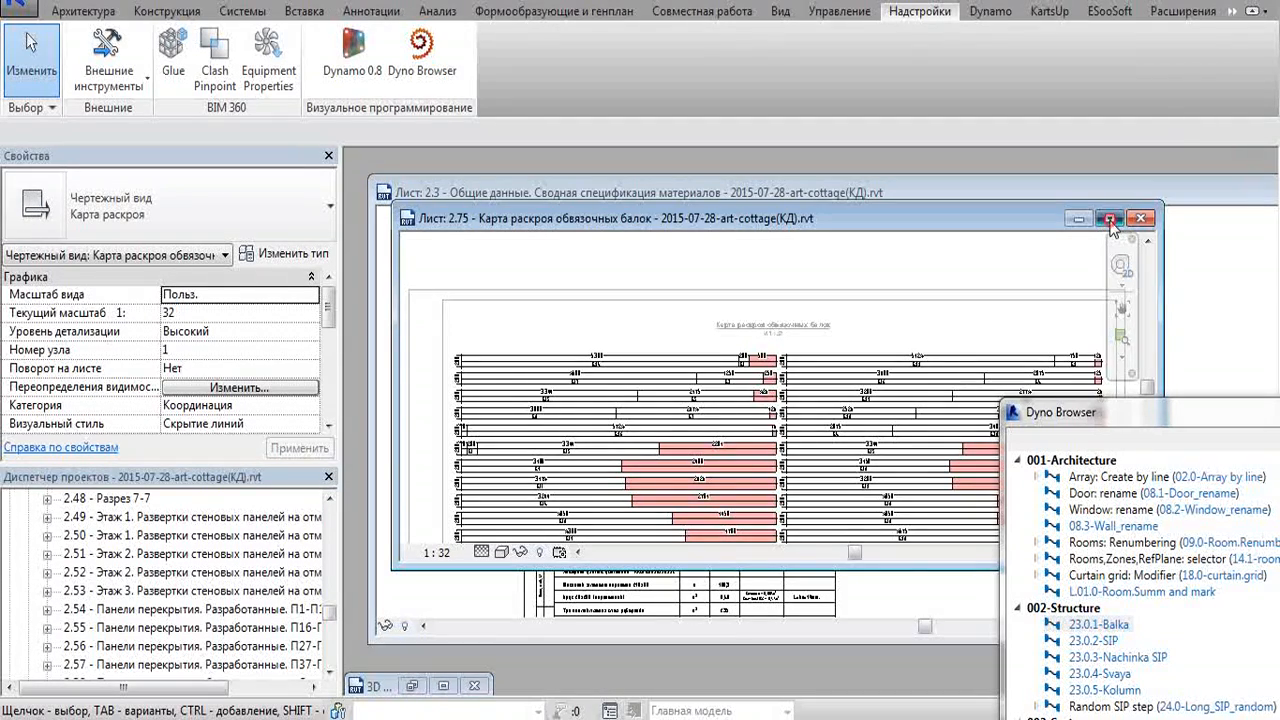
left_click(1109, 220)
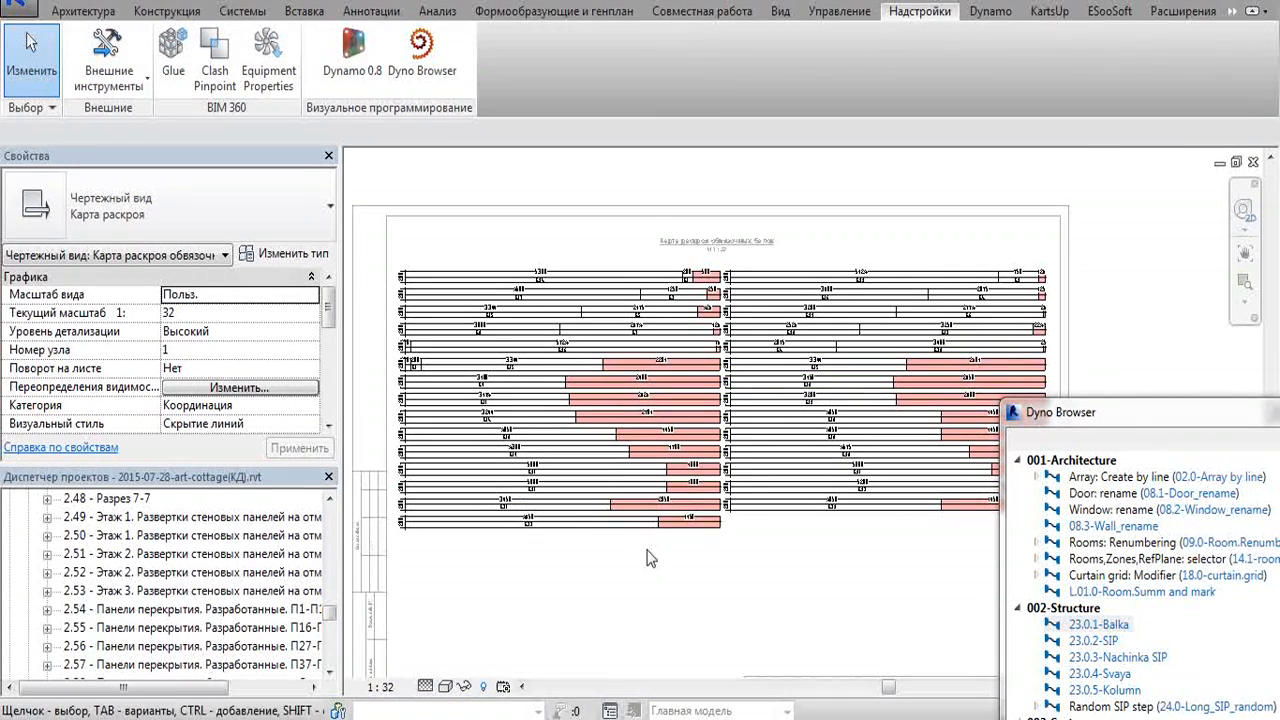
left_click_drag(1070, 425, 1093, 362)
left_click(893, 545)
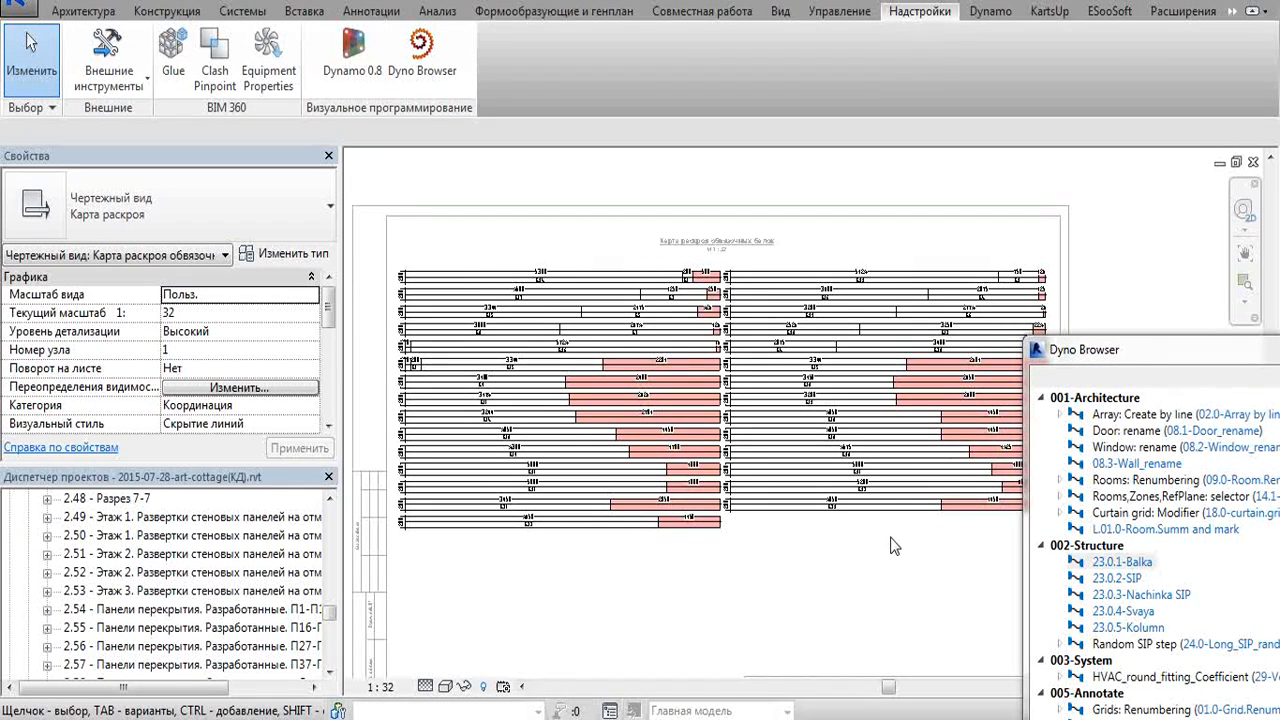
left_click_drag(1085, 349, 1130, 348)
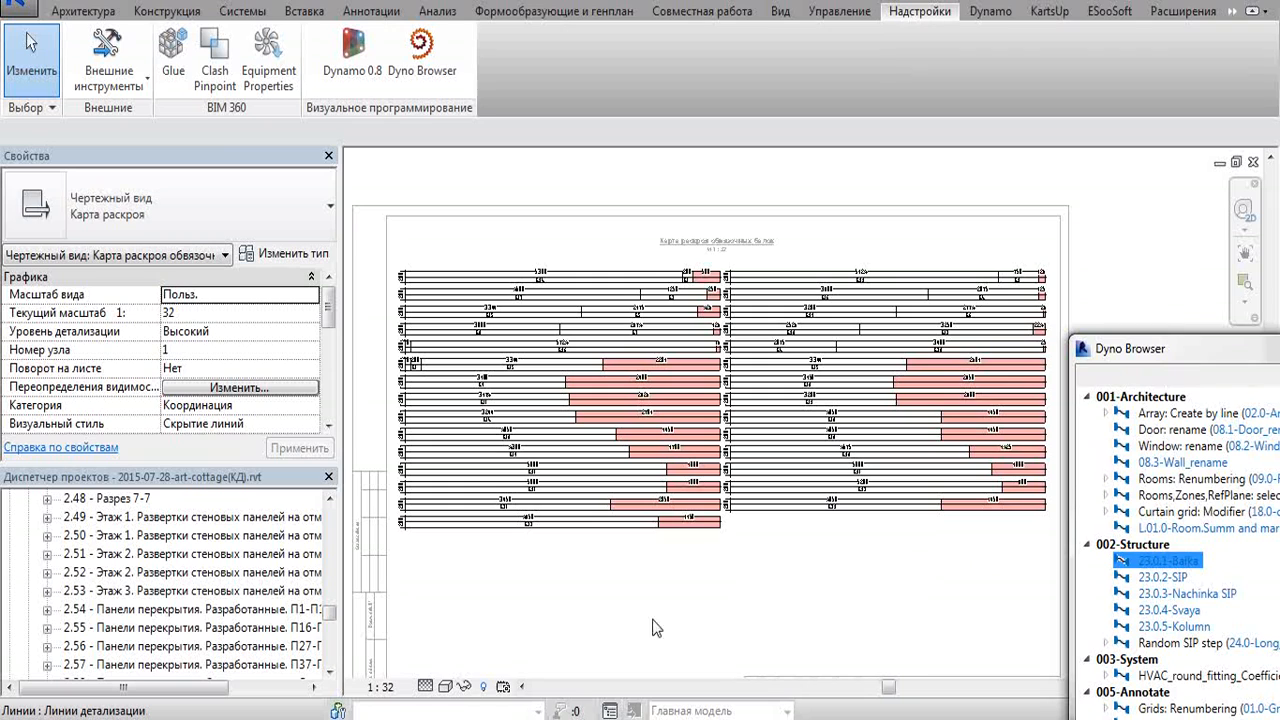
Switch to the Excel workbook and examine the beam marks in row 1 and the beam lengths in row 2.
left_click(746, 631)
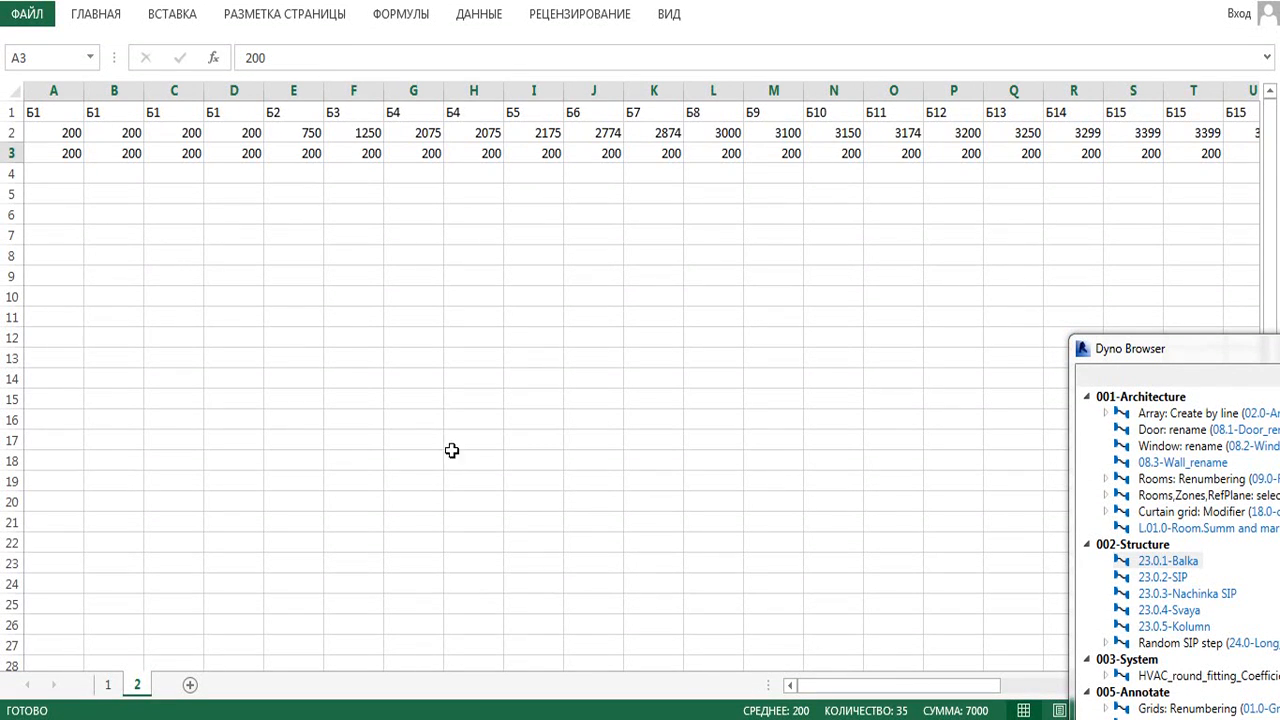
left_click(63, 112)
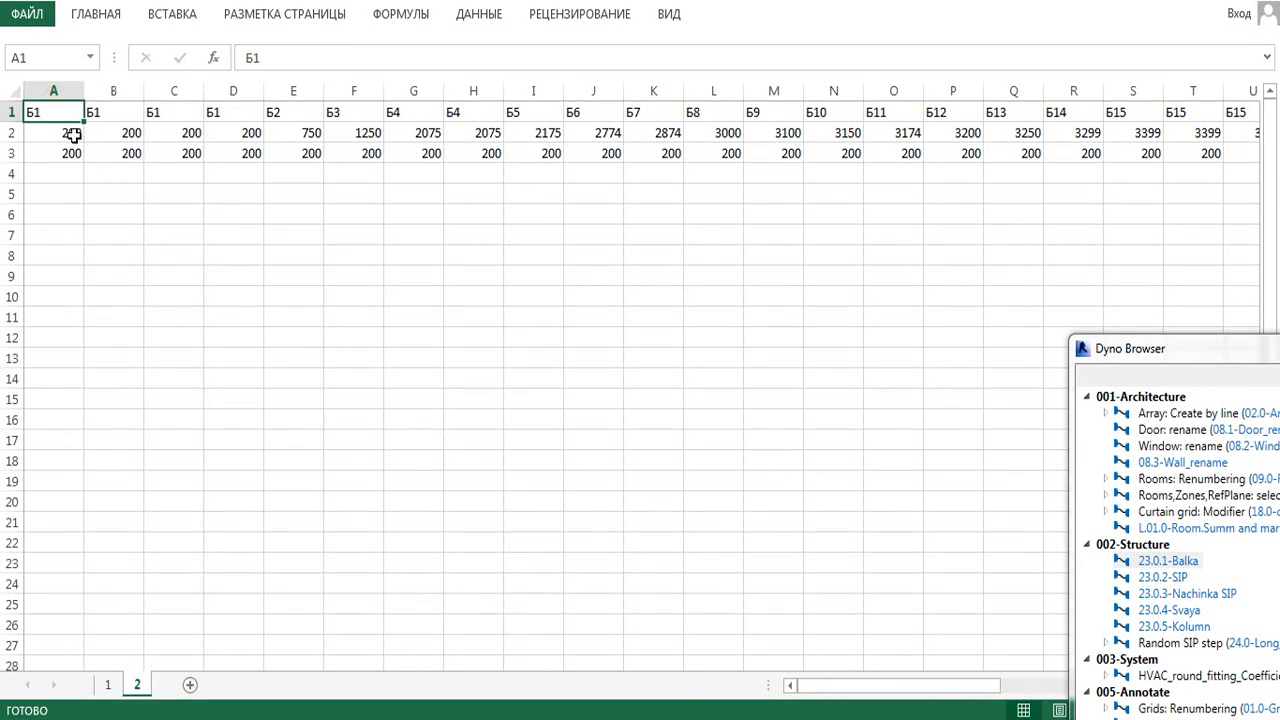
left_click(306, 133)
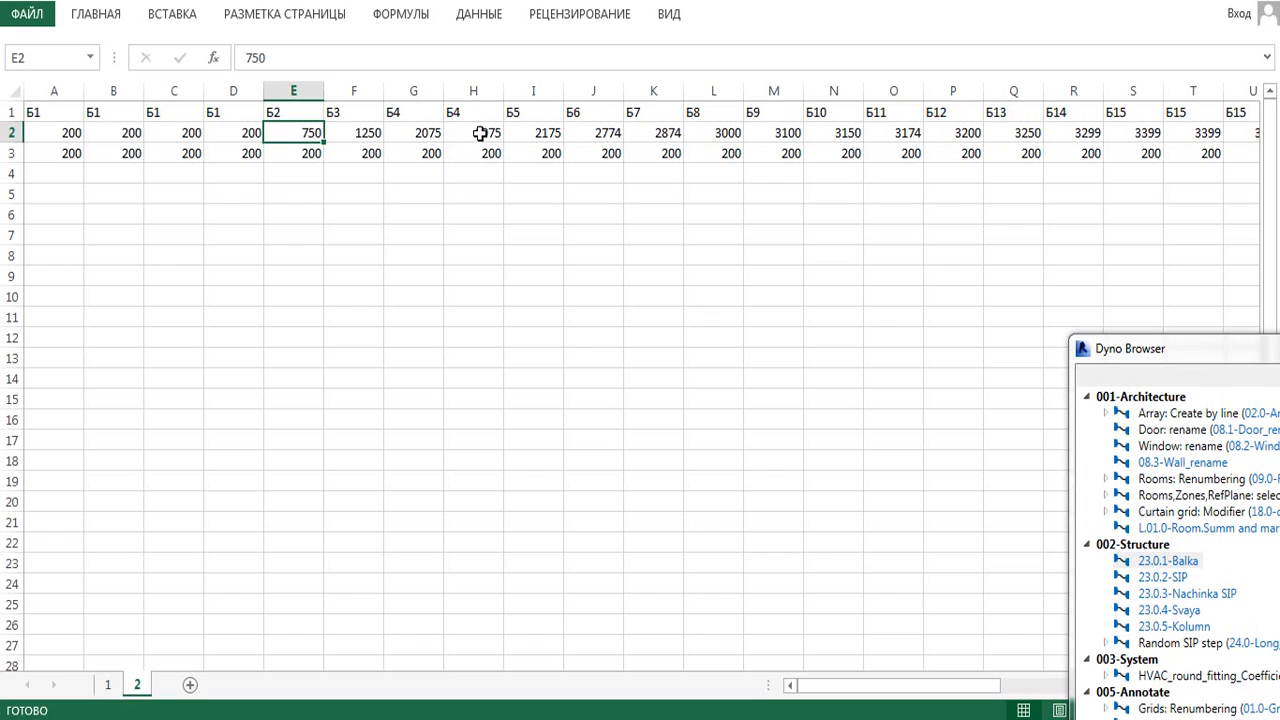
left_click_drag(480, 133, 645, 132)
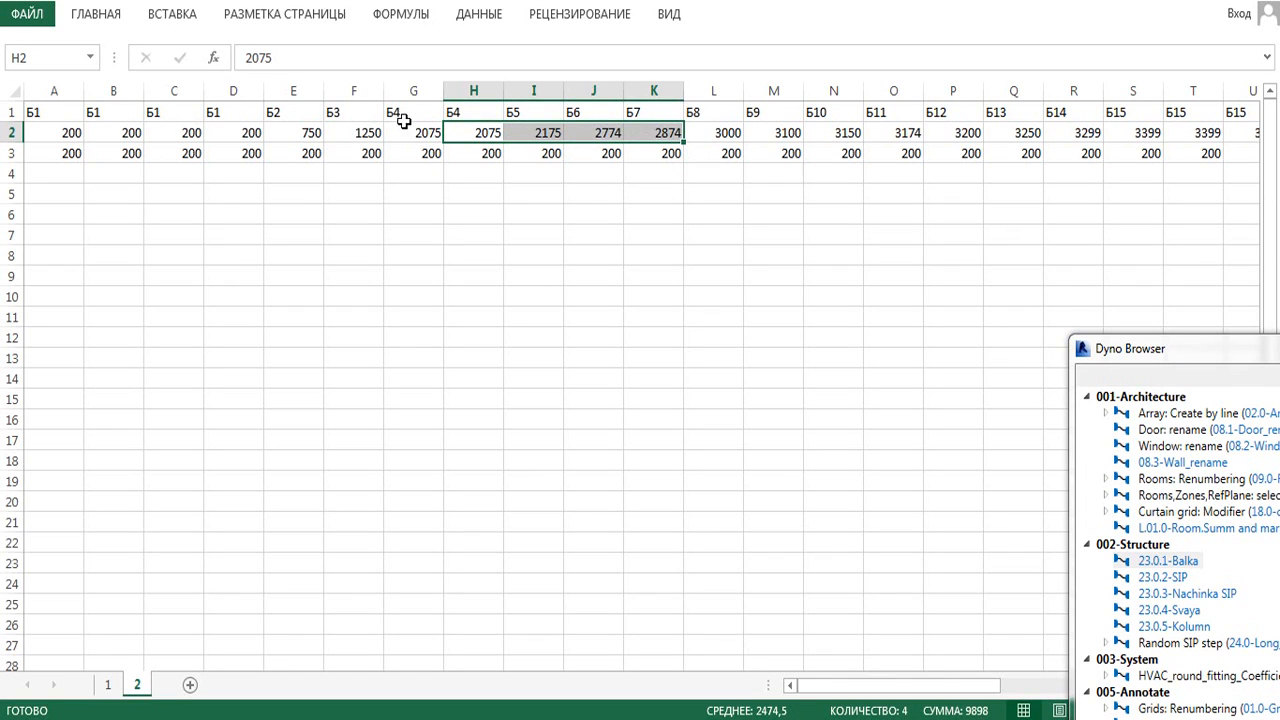
Examine the beam marks, lengths and section sizes in rows 1 to 3 of the worksheet through to column AR.
left_click_drag(256, 114, 372, 105)
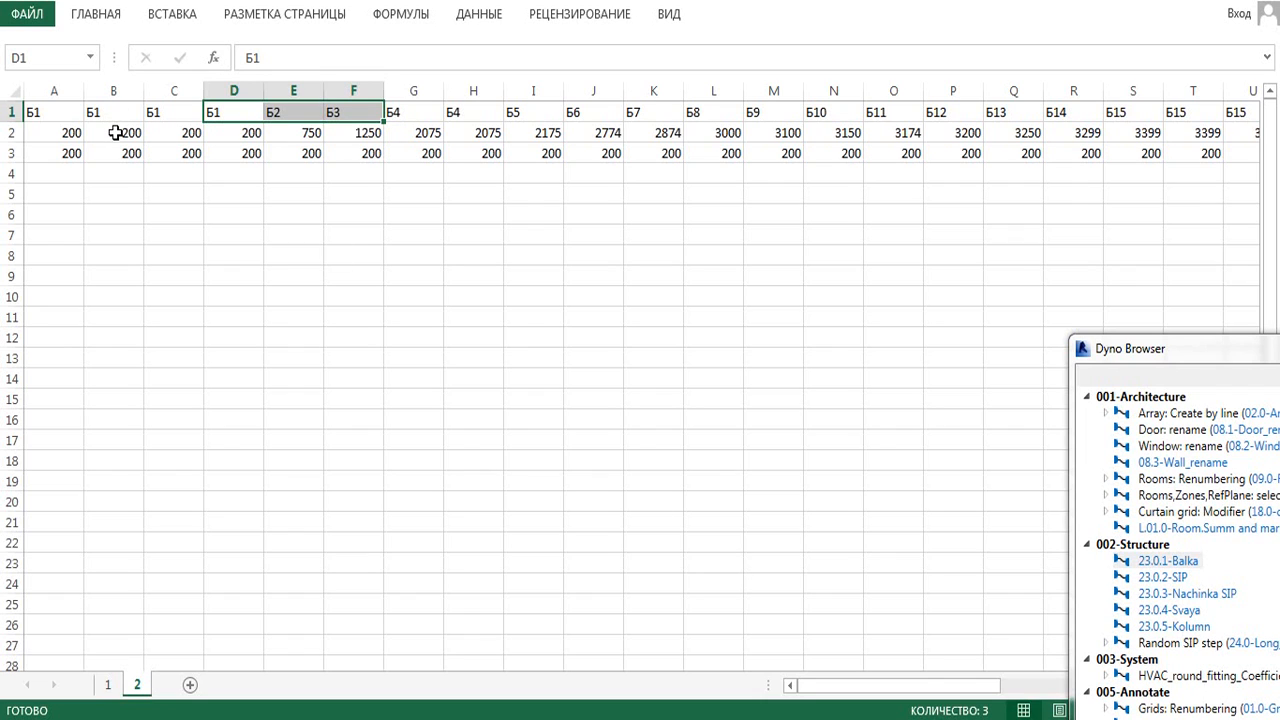
left_click_drag(290, 133, 591, 157)
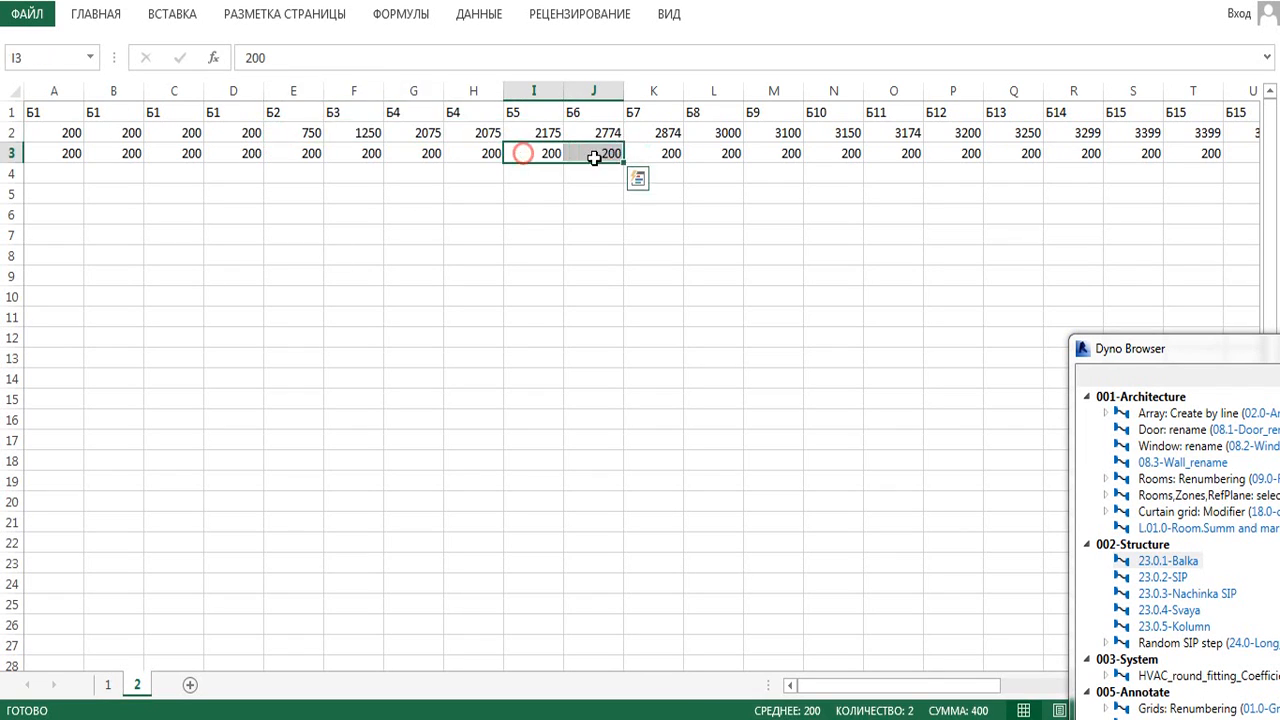
left_click(886, 687)
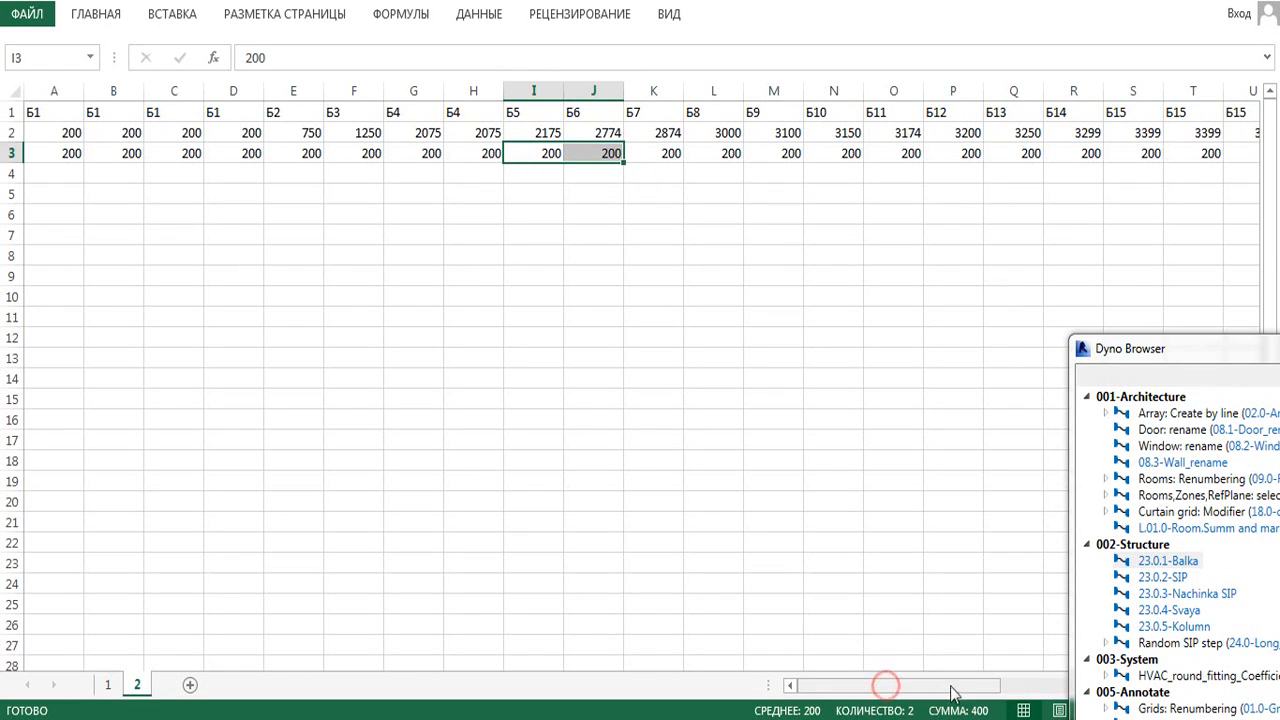
left_click_drag(952, 693, 1083, 690)
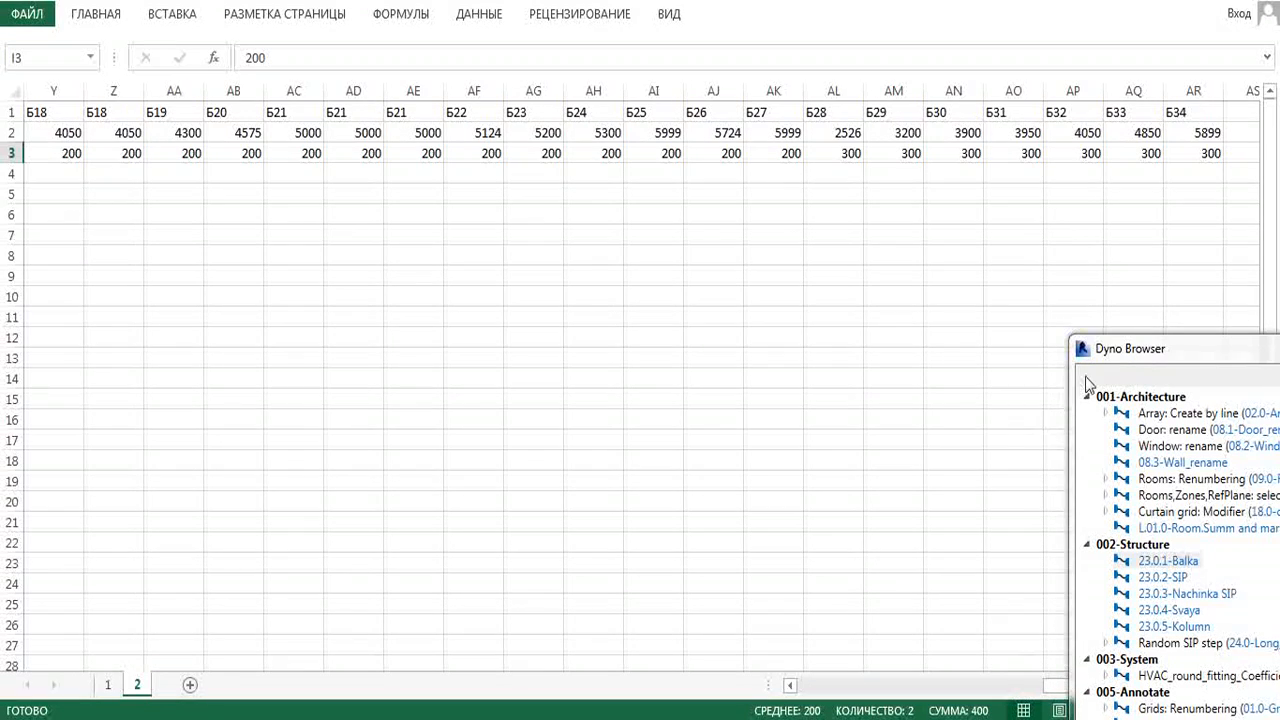
left_click_drag(1120, 348, 1274, 381)
left_click_drag(1062, 686, 1128, 692)
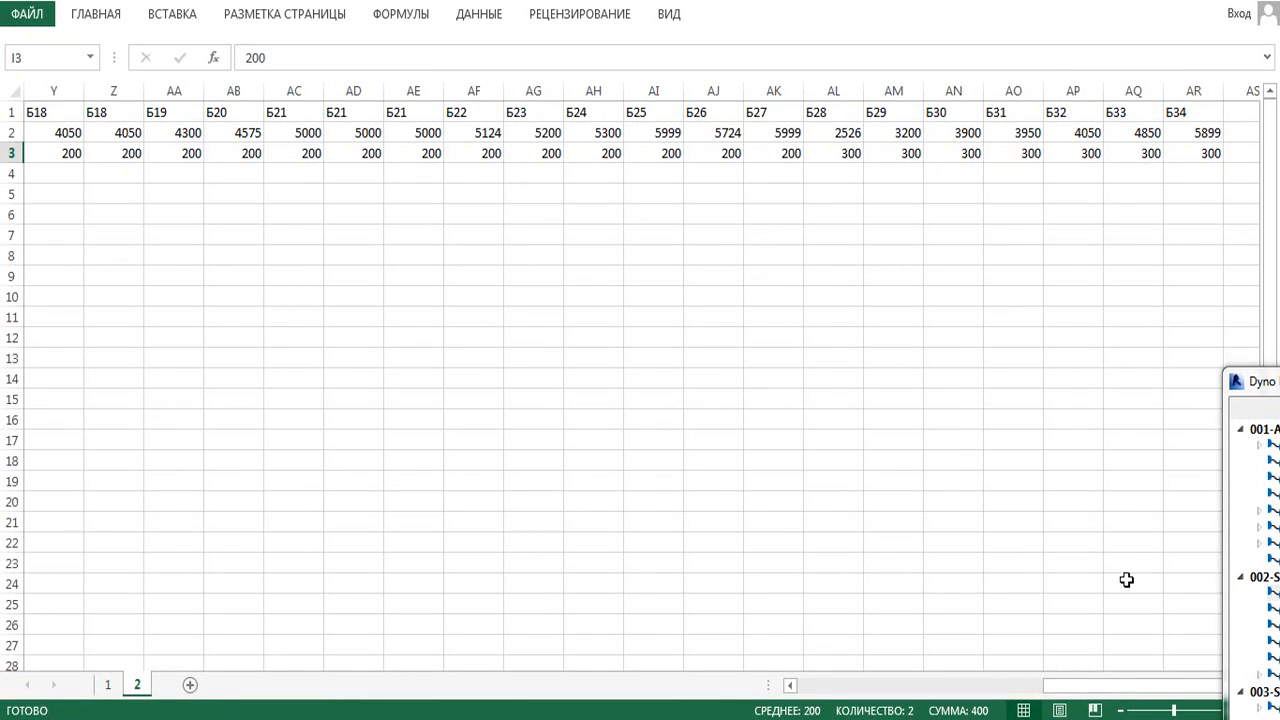
left_click_drag(1096, 688, 300, 686)
Switch to Revit and compare the strapping beam cutting map with the beam table in the Excel workbook.
left_click(1258, 386)
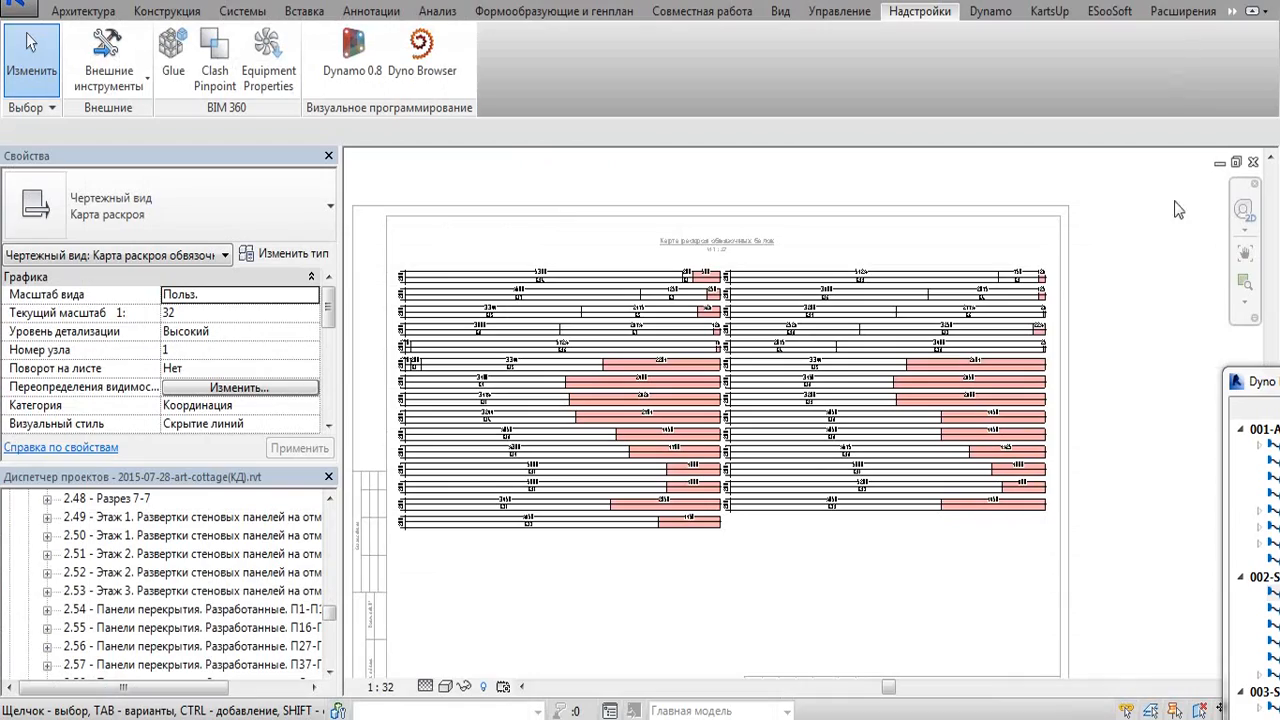
left_click_drag(1258, 386, 1077, 341)
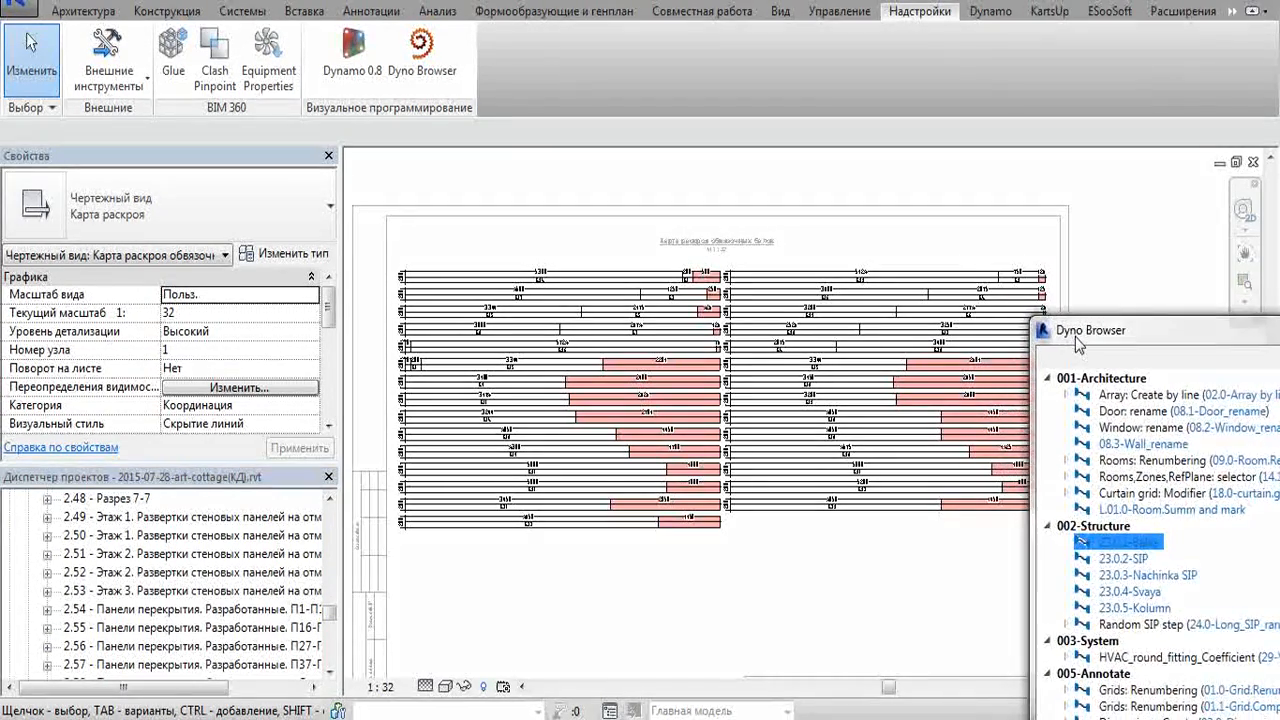
middle_click_drag(843, 591, 797, 506)
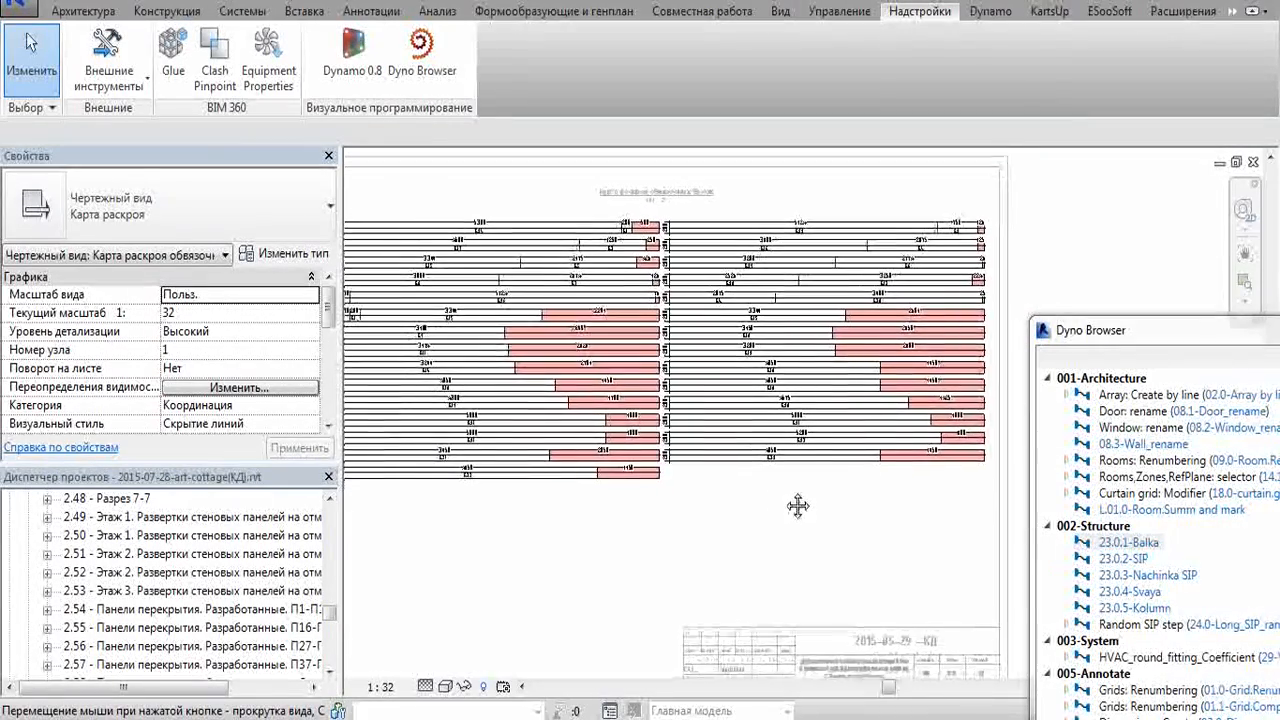
key("alt+Tab")
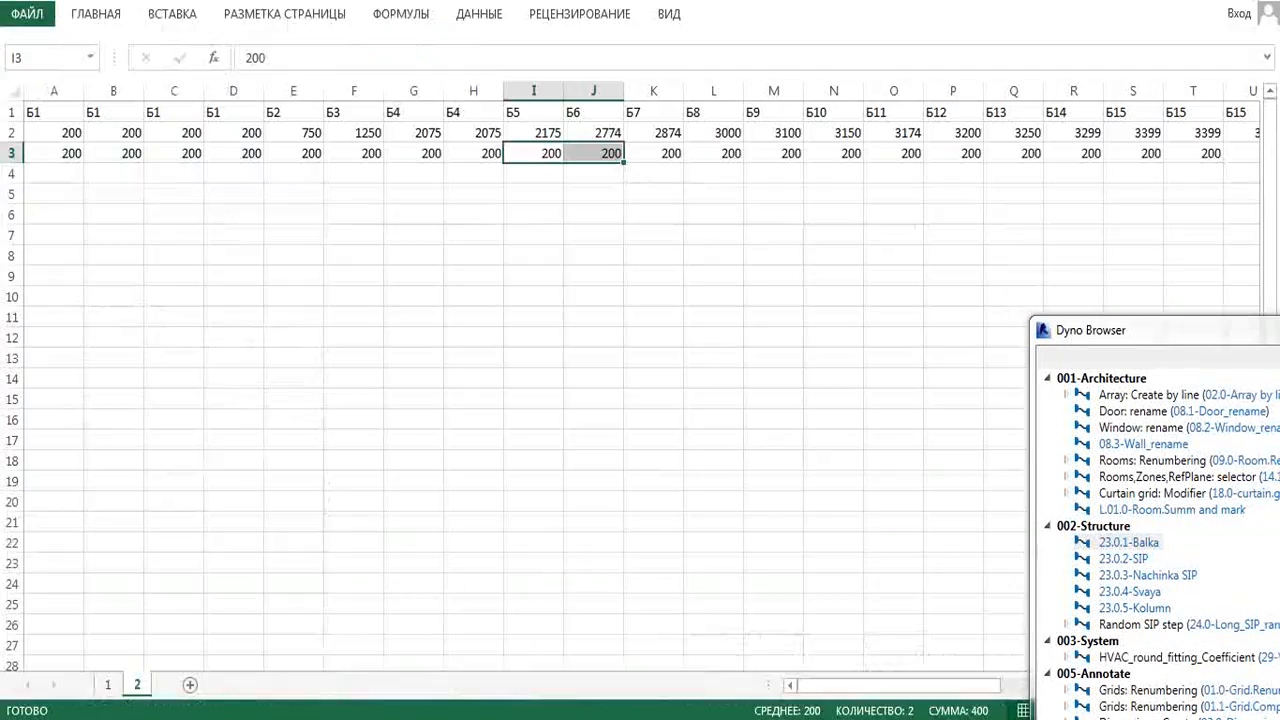
key("alt+Tab")
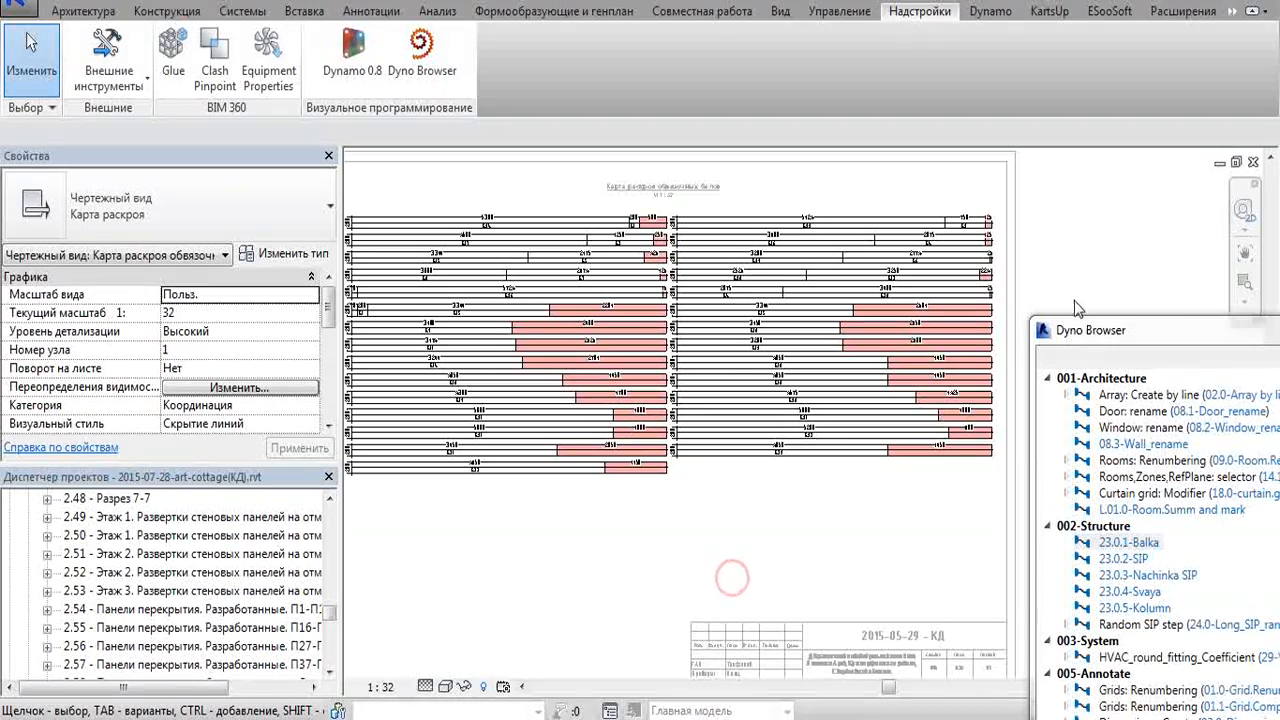
Bring the Dyno Browser script list fully into view and select the 26.2-Karta-raskroya-brusjev script.
left_click_drag(1088, 338, 998, 148)
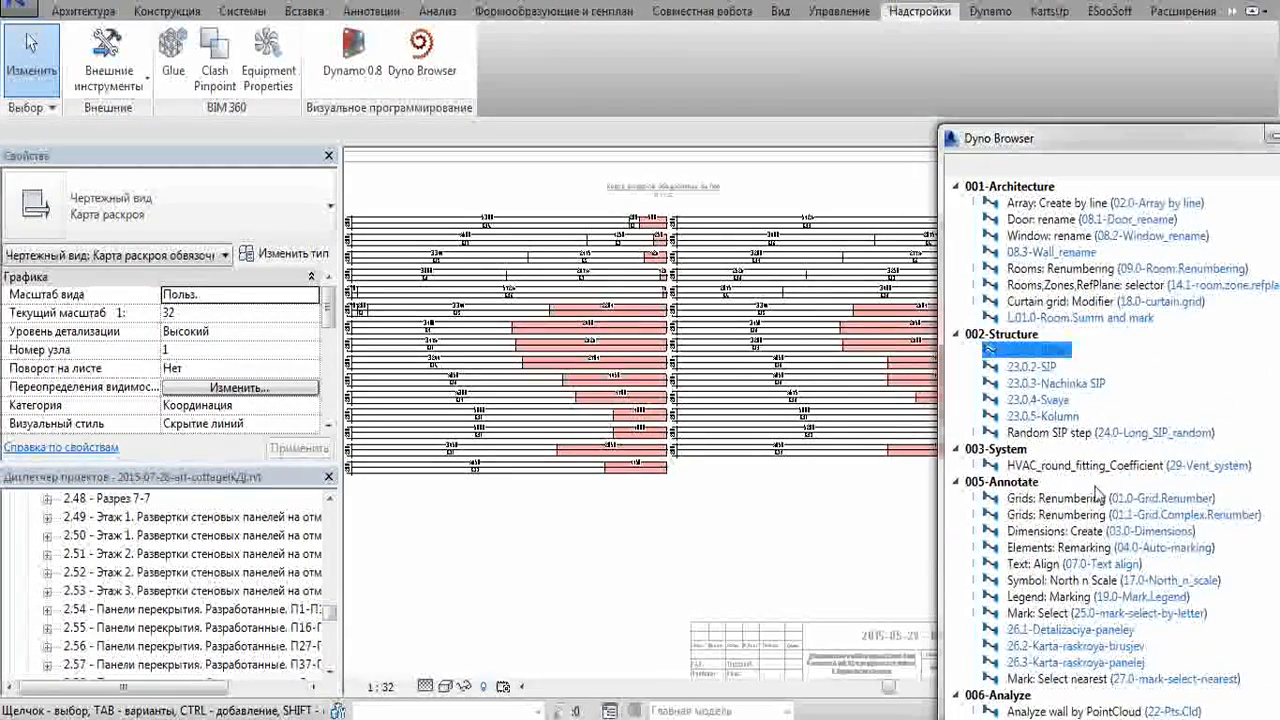
left_click(1022, 647)
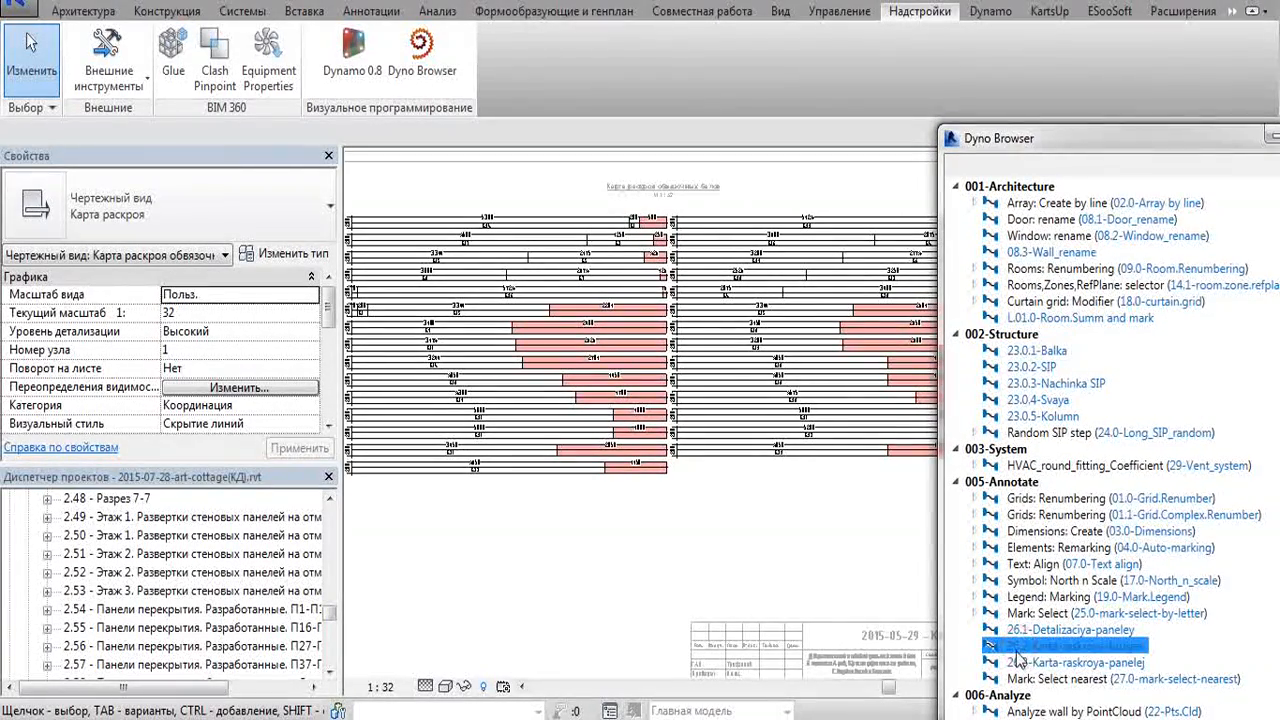
left_click_drag(1015, 145, 1025, 79)
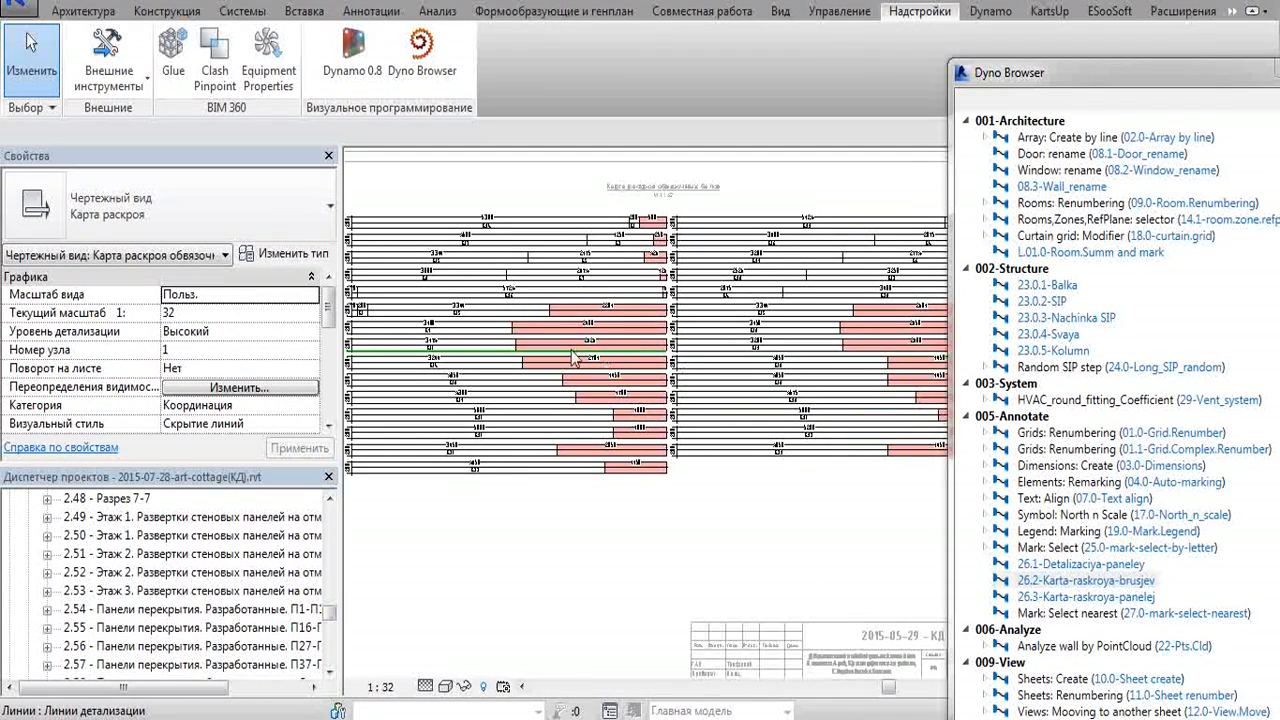
Move the Dyno Browser off the drawing and examine the beam pieces and red offcuts on the cutting map.
mouse_move(1022, 74)
left_mouse_down()
mouse_move(1030, 16)
mouse_move(1040, 373)
mouse_move(1024, 160)
mouse_move(1018, 528)
mouse_move(1053, 530)
left_mouse_up()
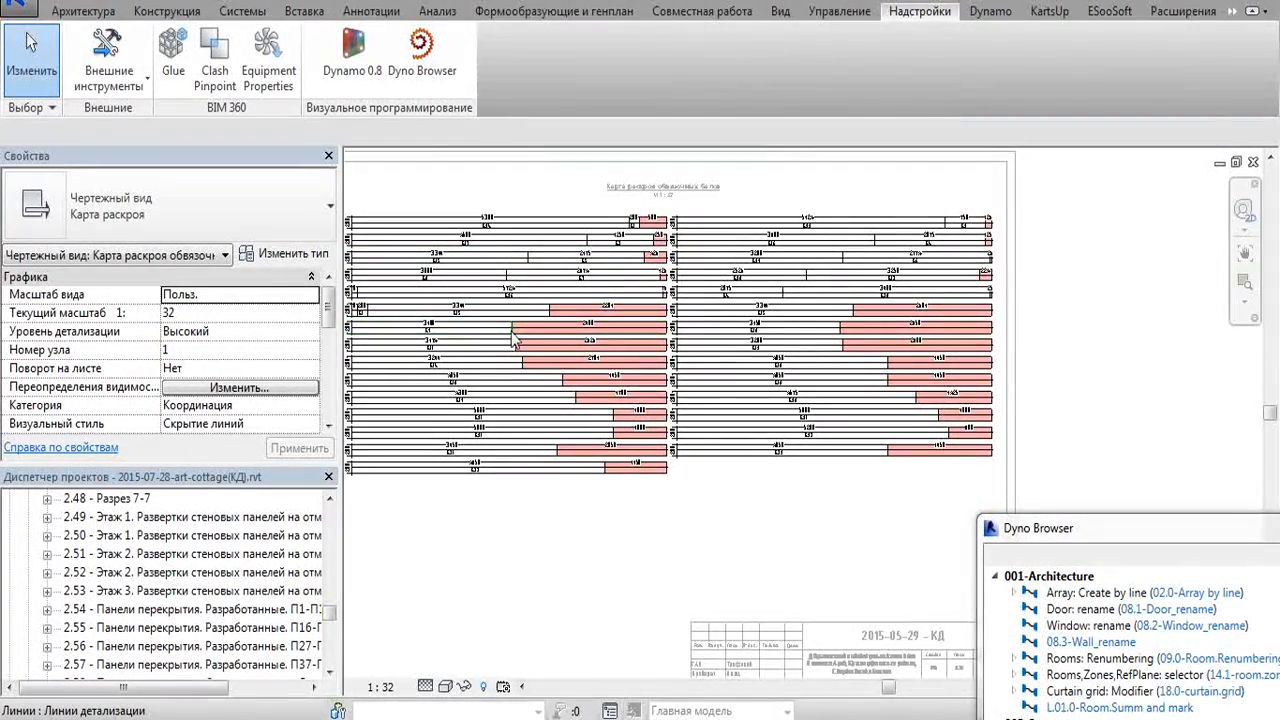
scroll(513, 337, "up", 5)
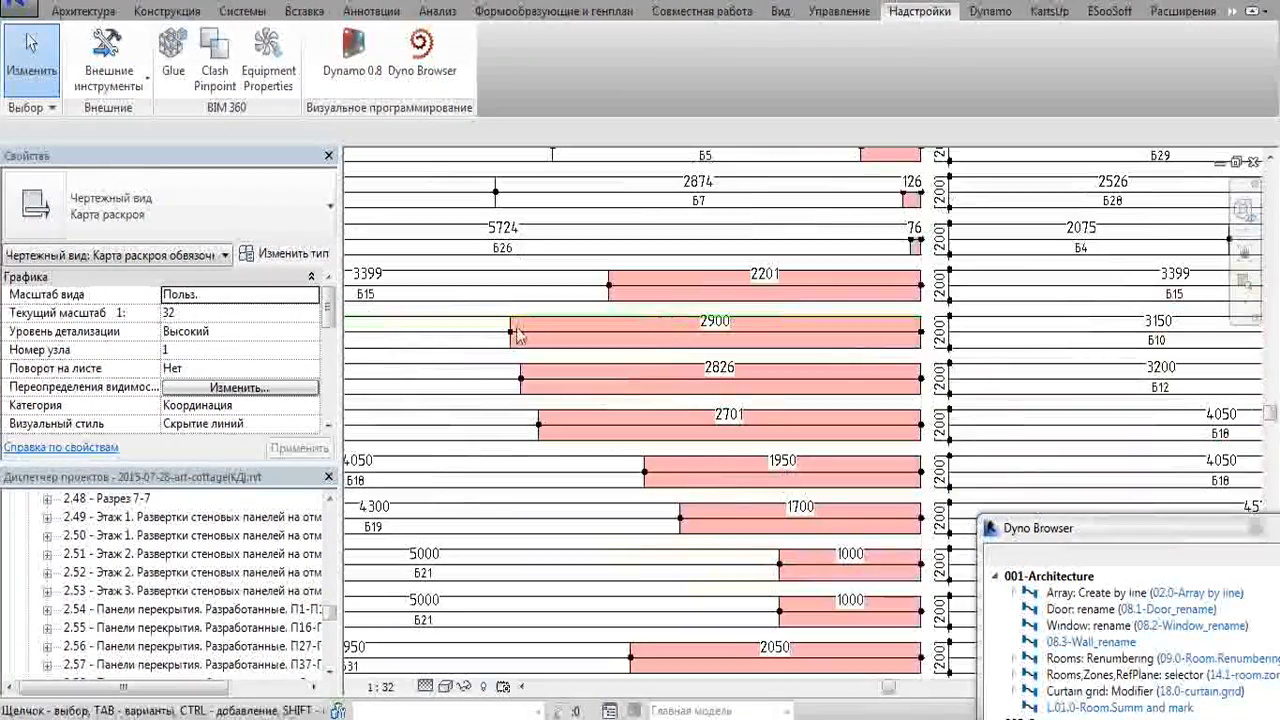
scroll(564, 324, "down", 3)
mouse_move(1038, 516)
left_mouse_down()
mouse_move(1023, 193)
mouse_move(1017, 162)
mouse_move(976, 130)
left_mouse_up()
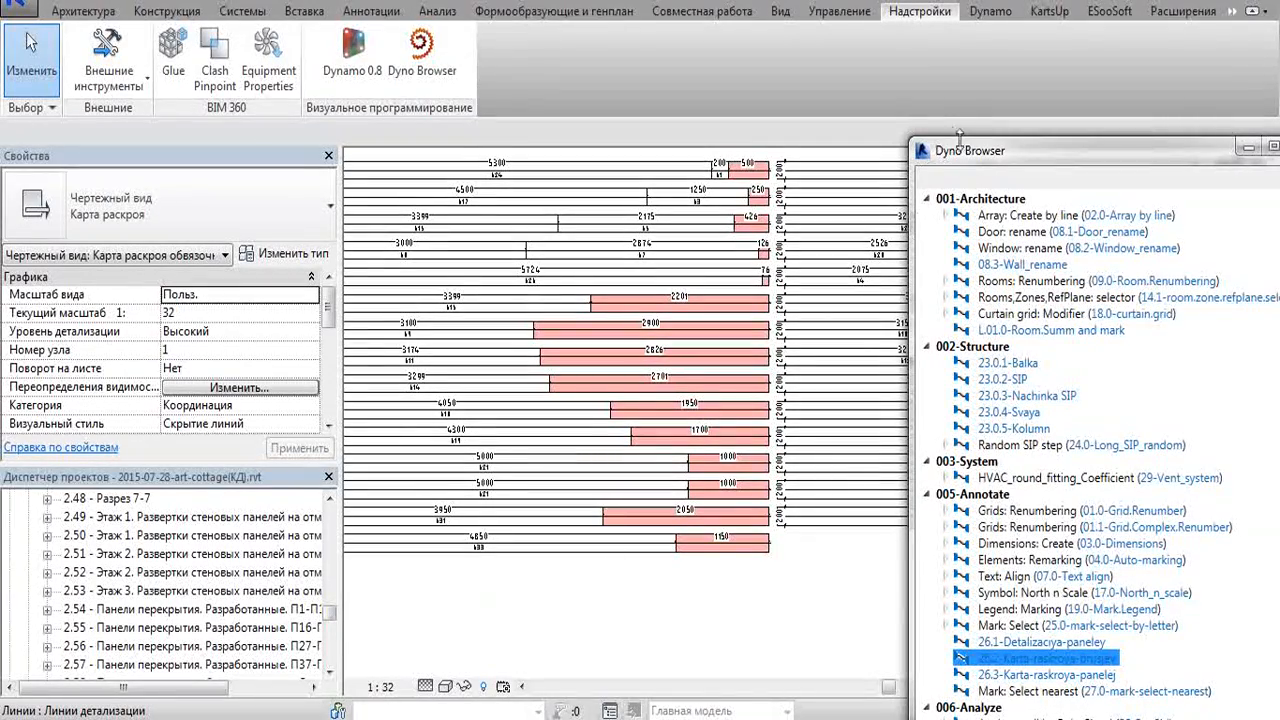
mouse_move(980, 165)
left_mouse_down()
mouse_move(990, 309)
mouse_move(975, 335)
mouse_move(957, 332)
mouse_move(924, 255)
mouse_move(918, 135)
mouse_move(944, 152)
mouse_move(1035, 318)
mouse_move(1073, 302)
left_mouse_up()
left_click_drag(1031, 330, 982, 351)
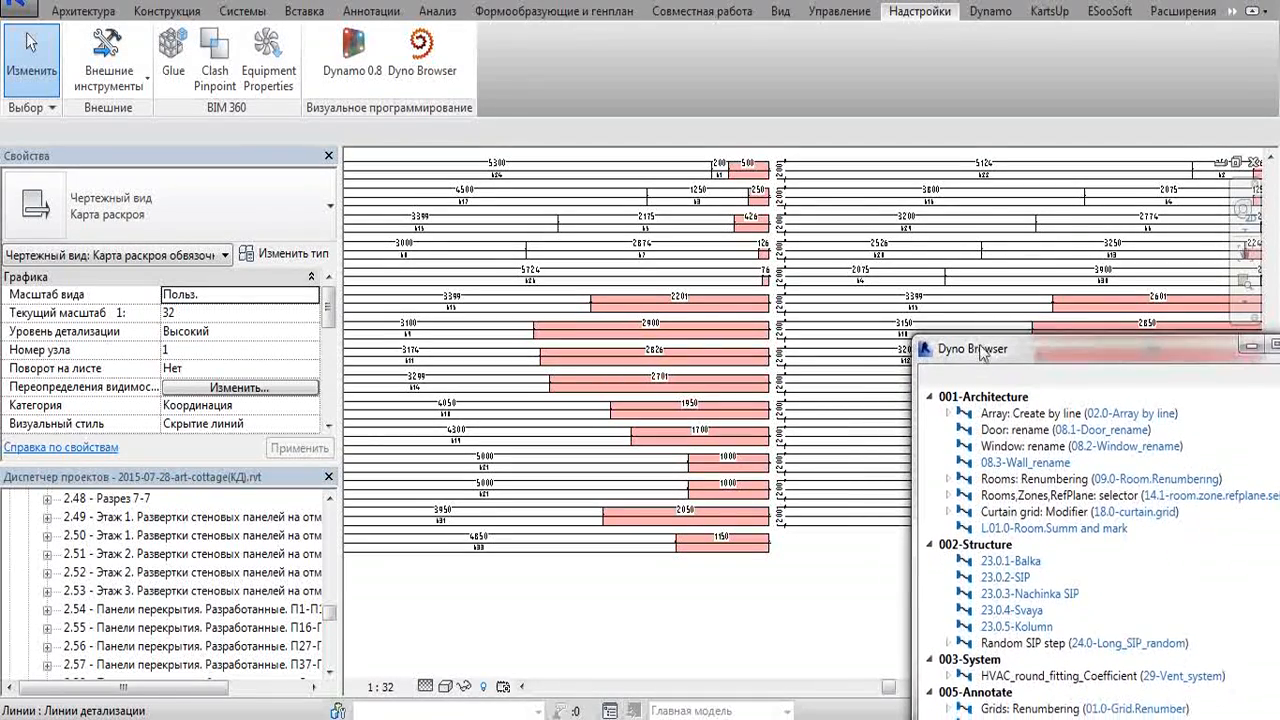
Minimise the cutting map sheet, open the 3D view and examine the isolated strapping beams of the house base.
left_click(1220, 163)
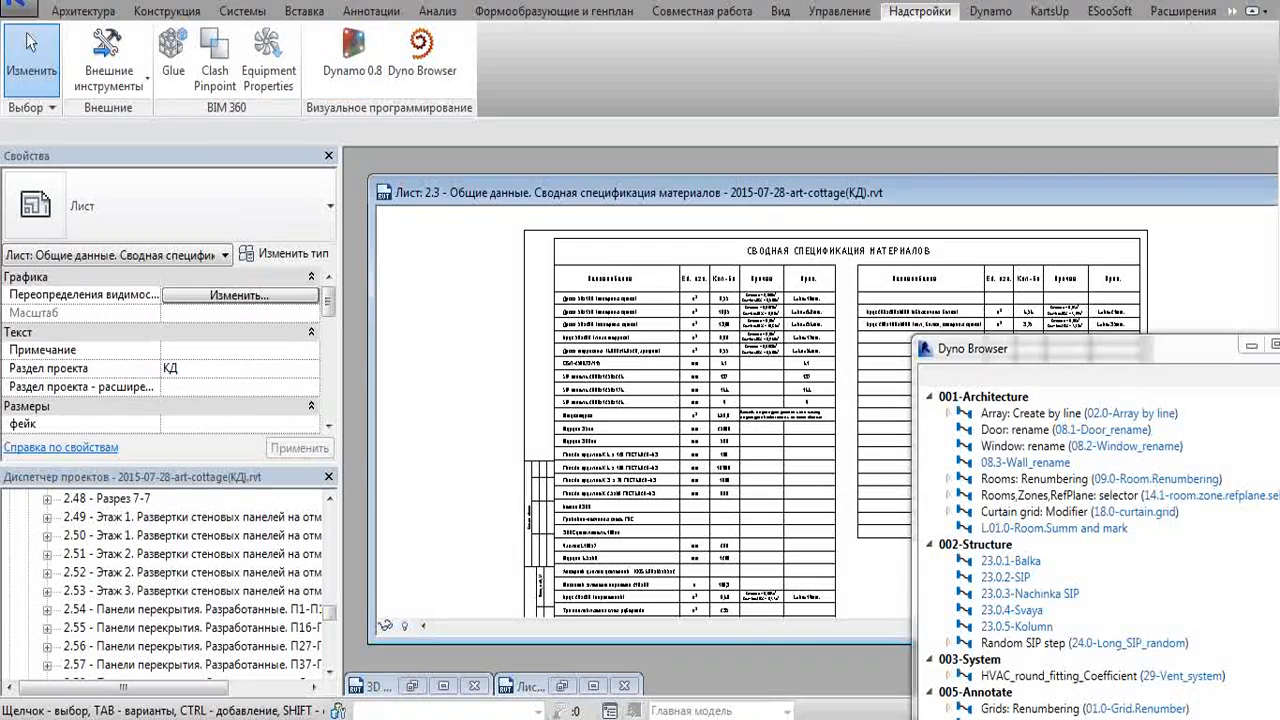
left_click(318, 1)
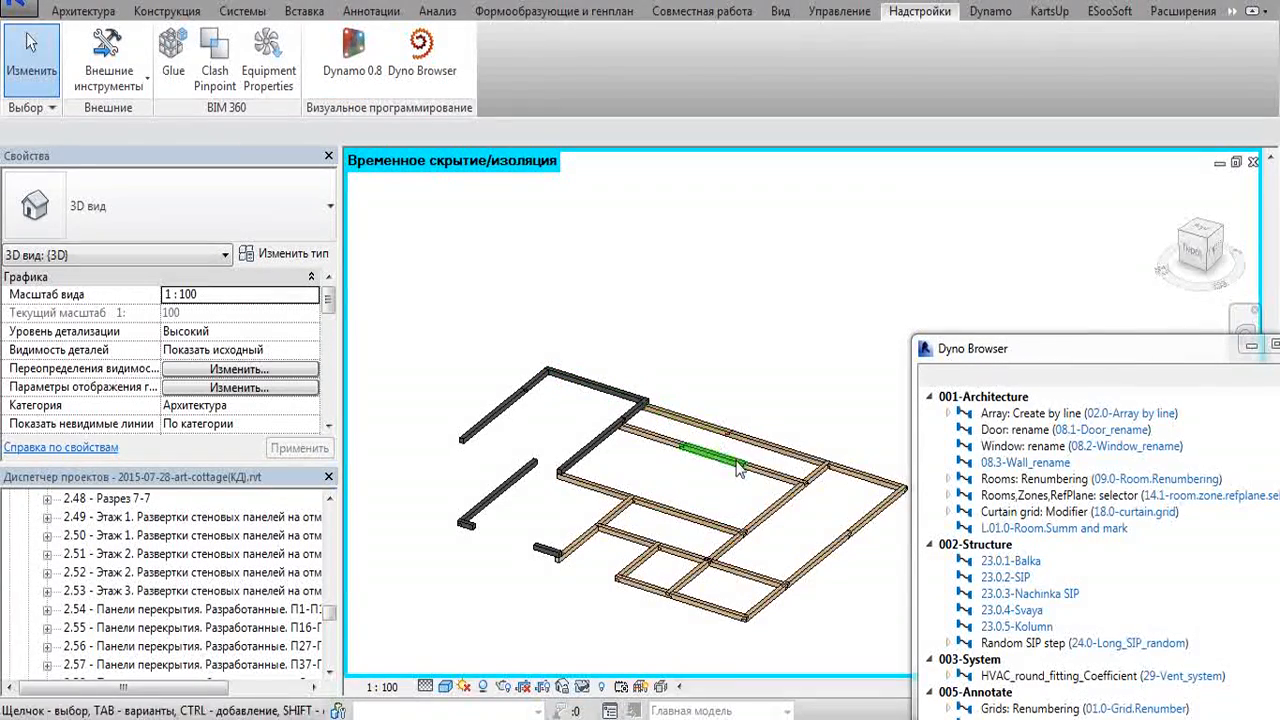
scroll(810, 527, "up", 2)
scroll(806, 549, "down", 2)
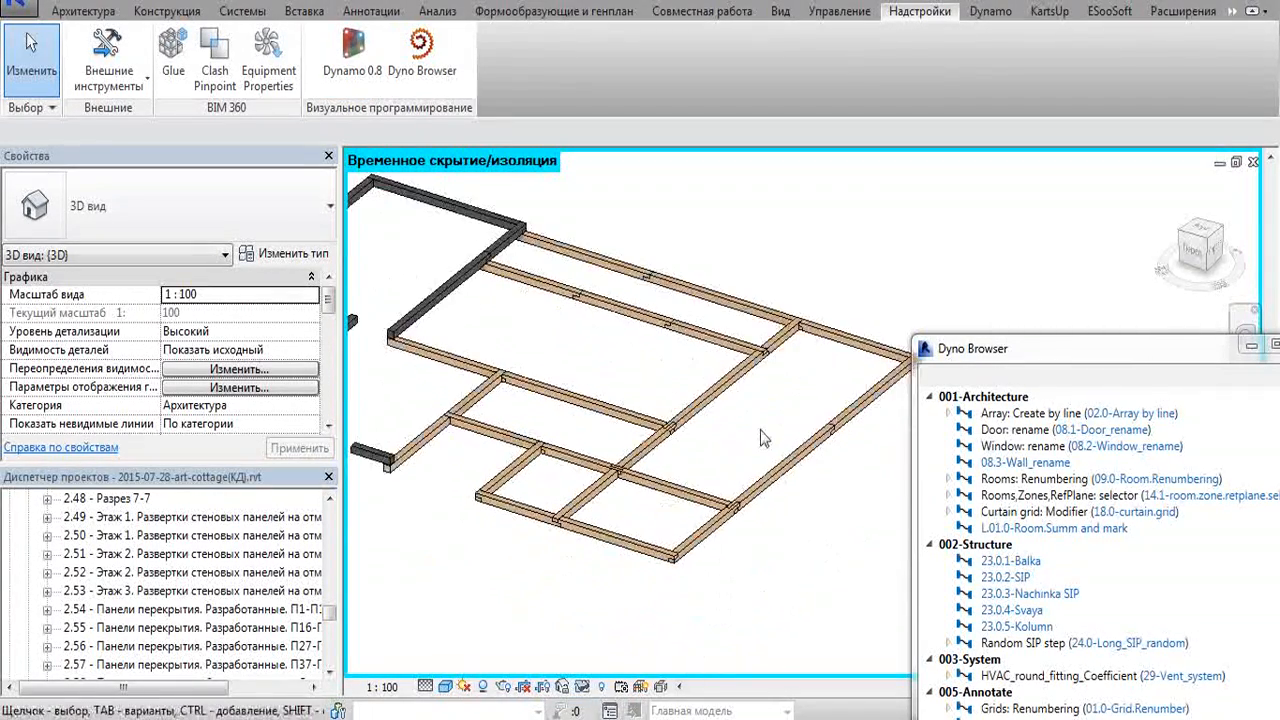
middle_click_drag(602, 571, 607, 581)
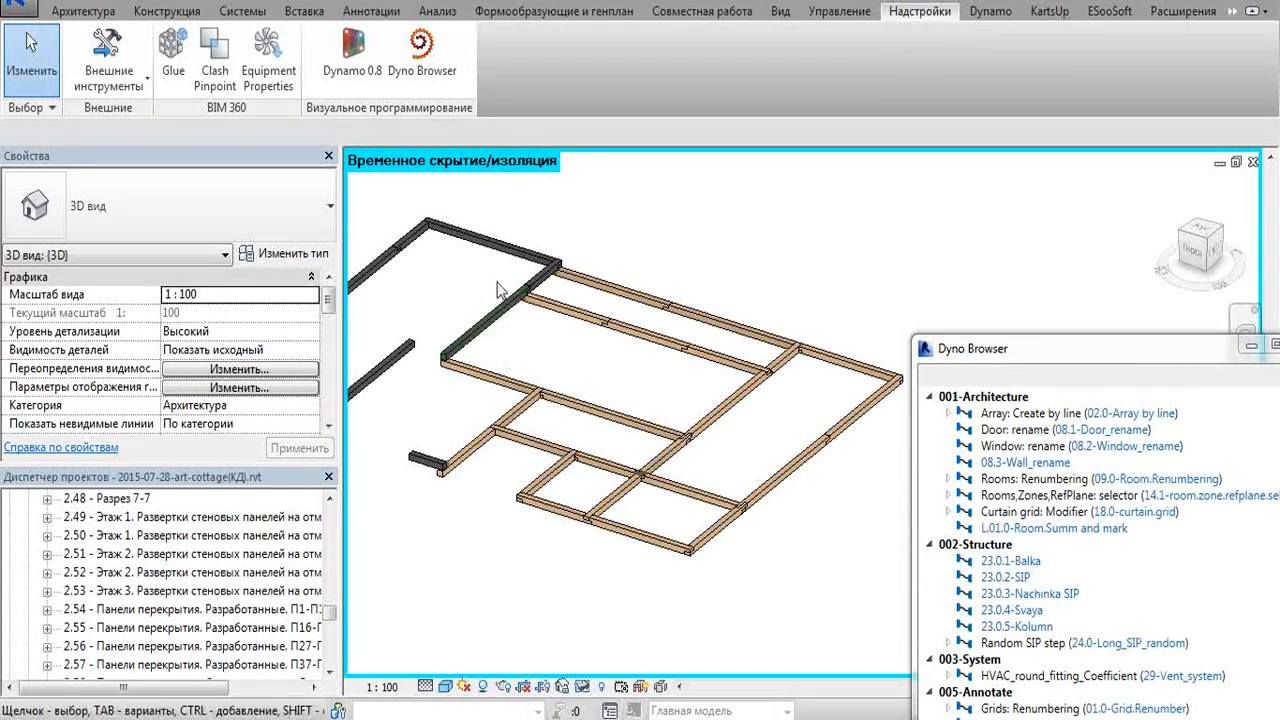
scroll(591, 343, "down", 1)
middle_click_drag(627, 371, 634, 405, "shift")
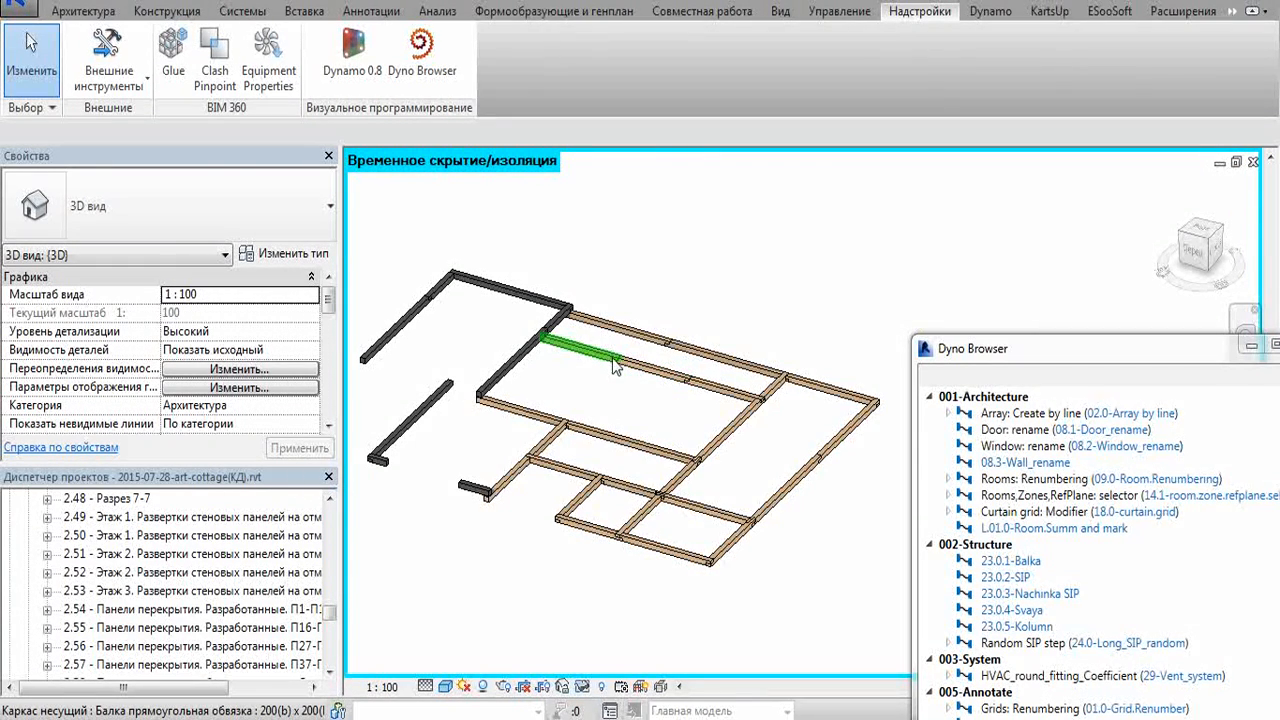
middle_click_drag(600, 403, 620, 380)
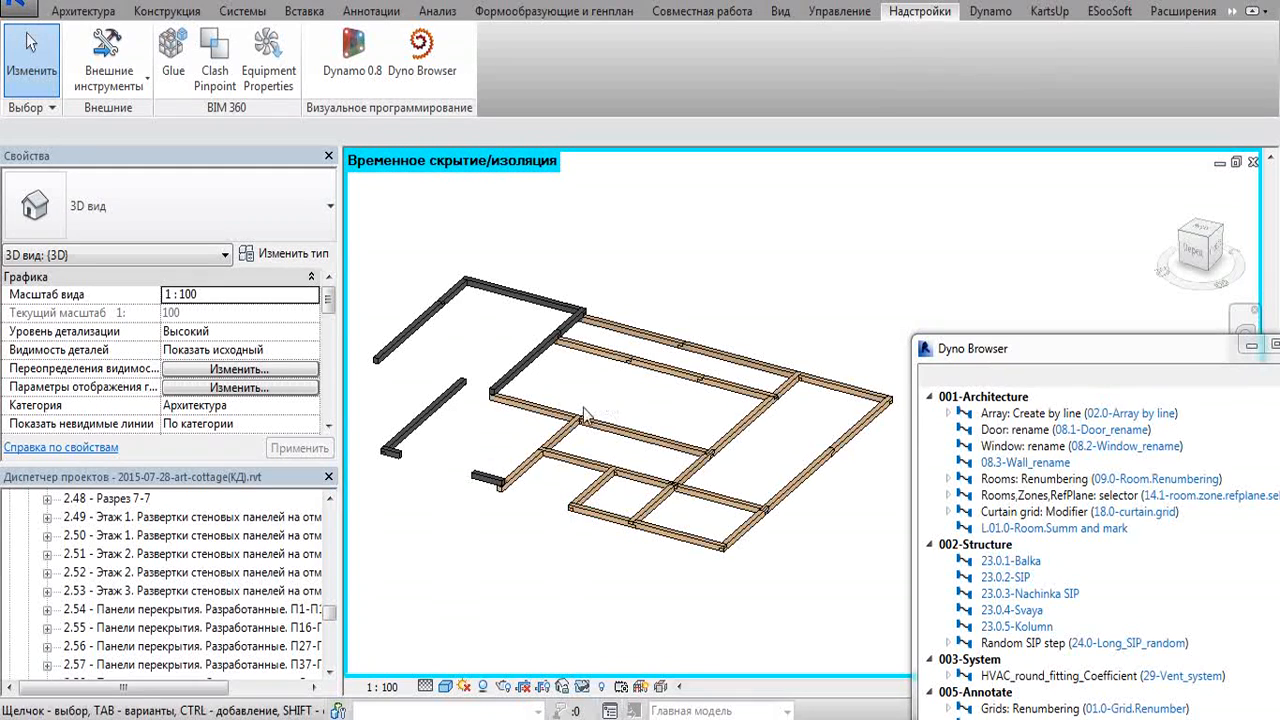
middle_click_drag(598, 413, 597, 390)
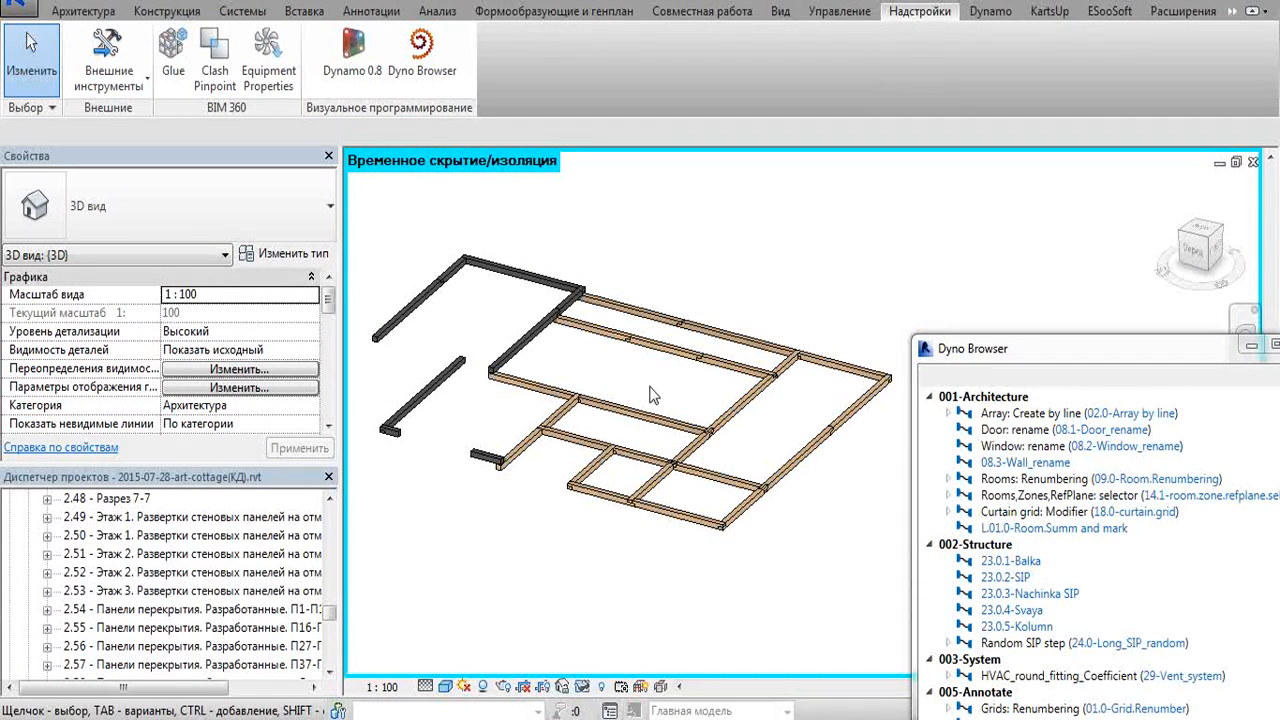
middle_click_drag(651, 395, 686, 398, "shift")
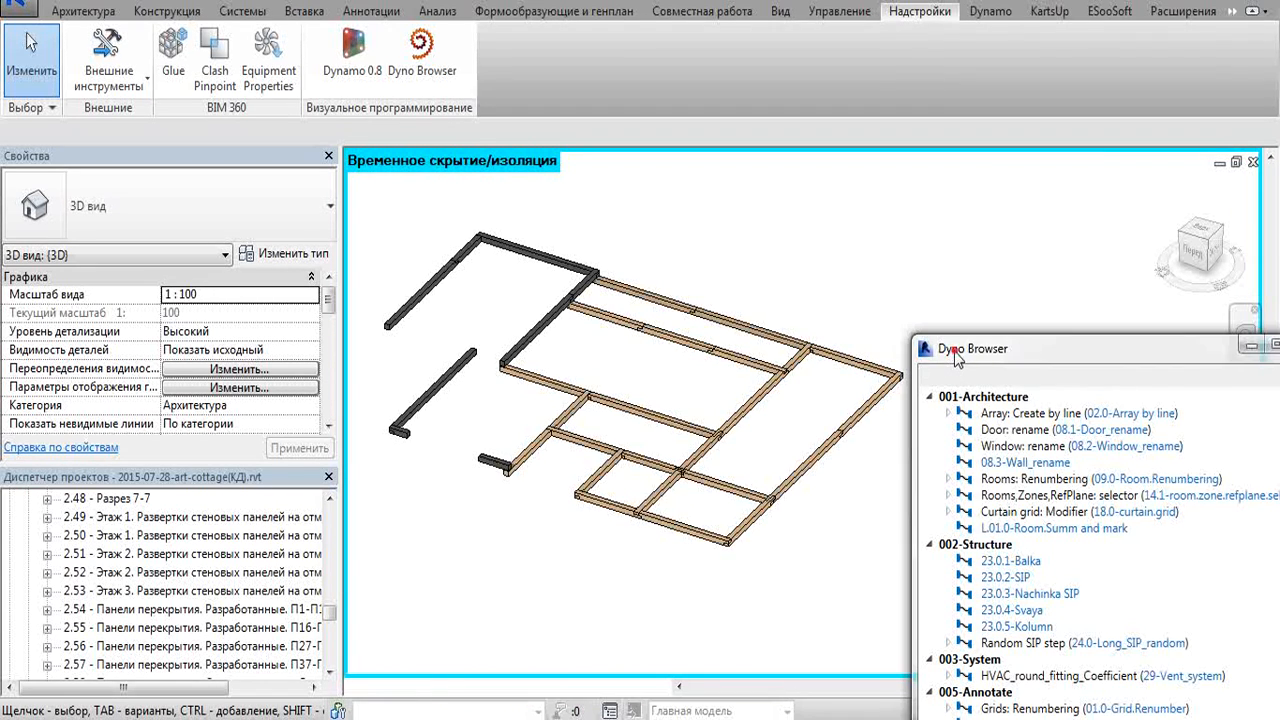
left_click_drag(954, 351, 954, 329)
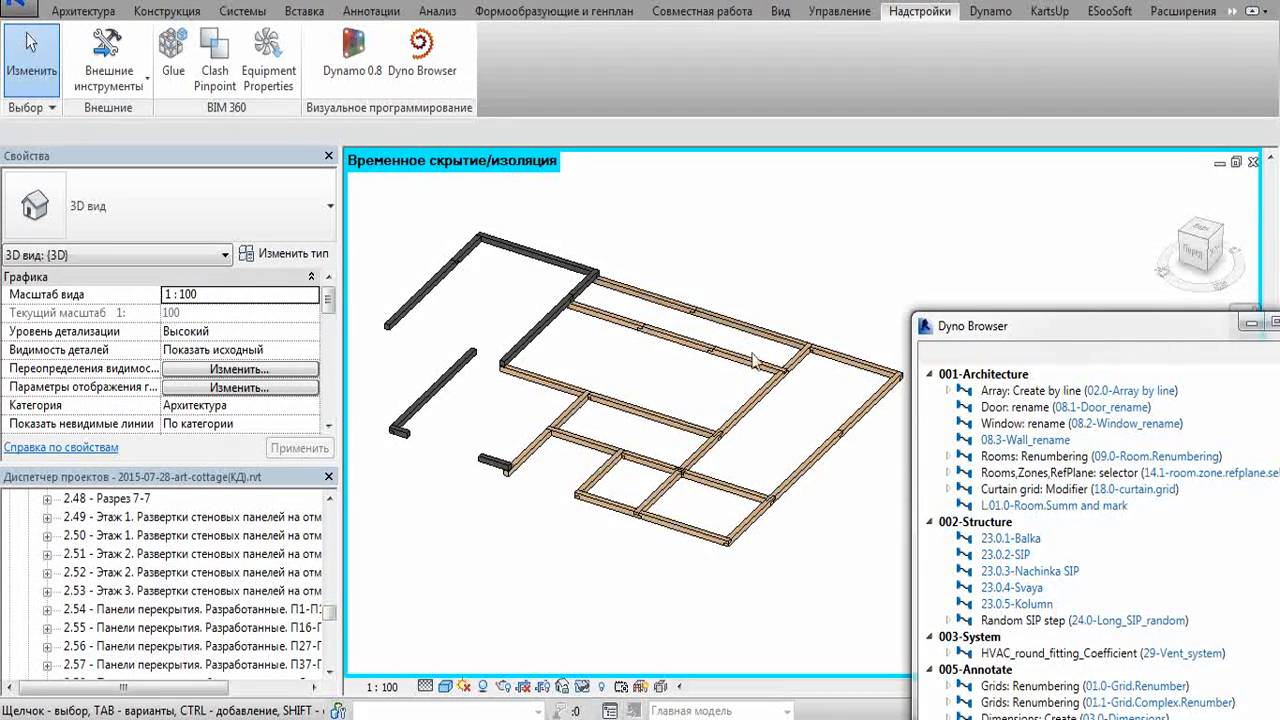
left_click(686, 381)
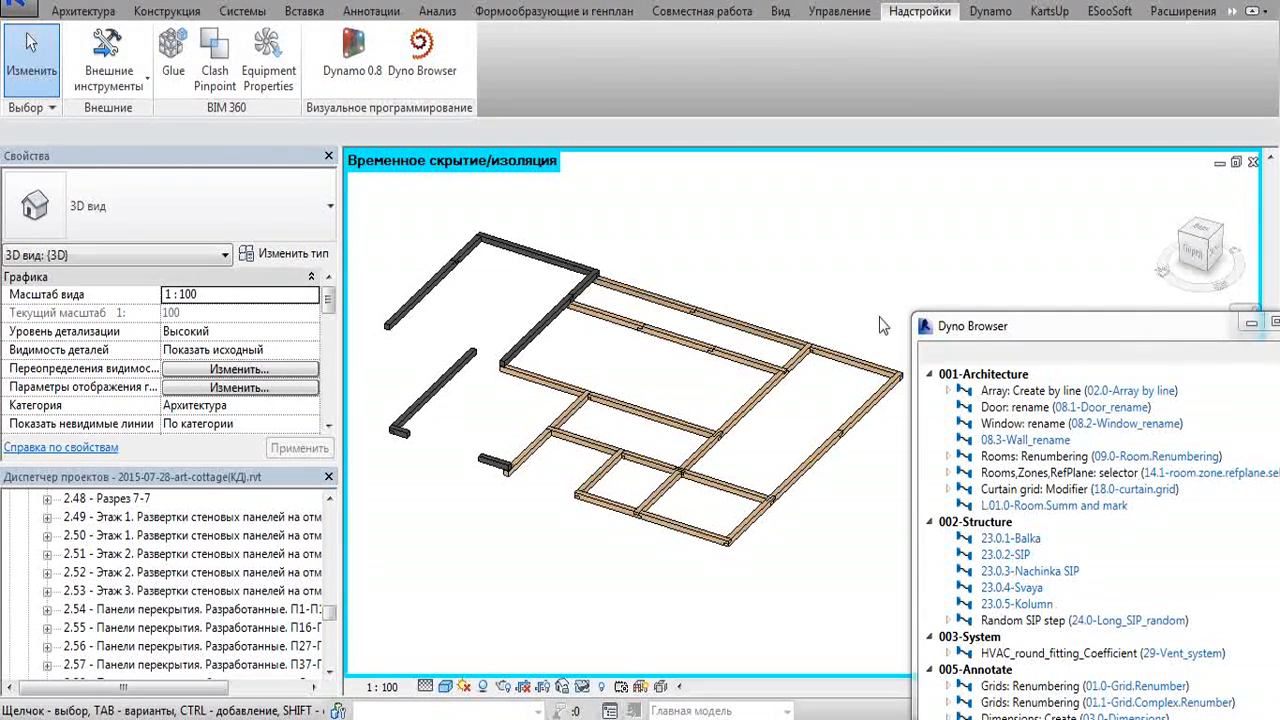
Reset the temporary hide/isolate in the 3D view to restore the original view.
left_click_drag(975, 335, 956, 201)
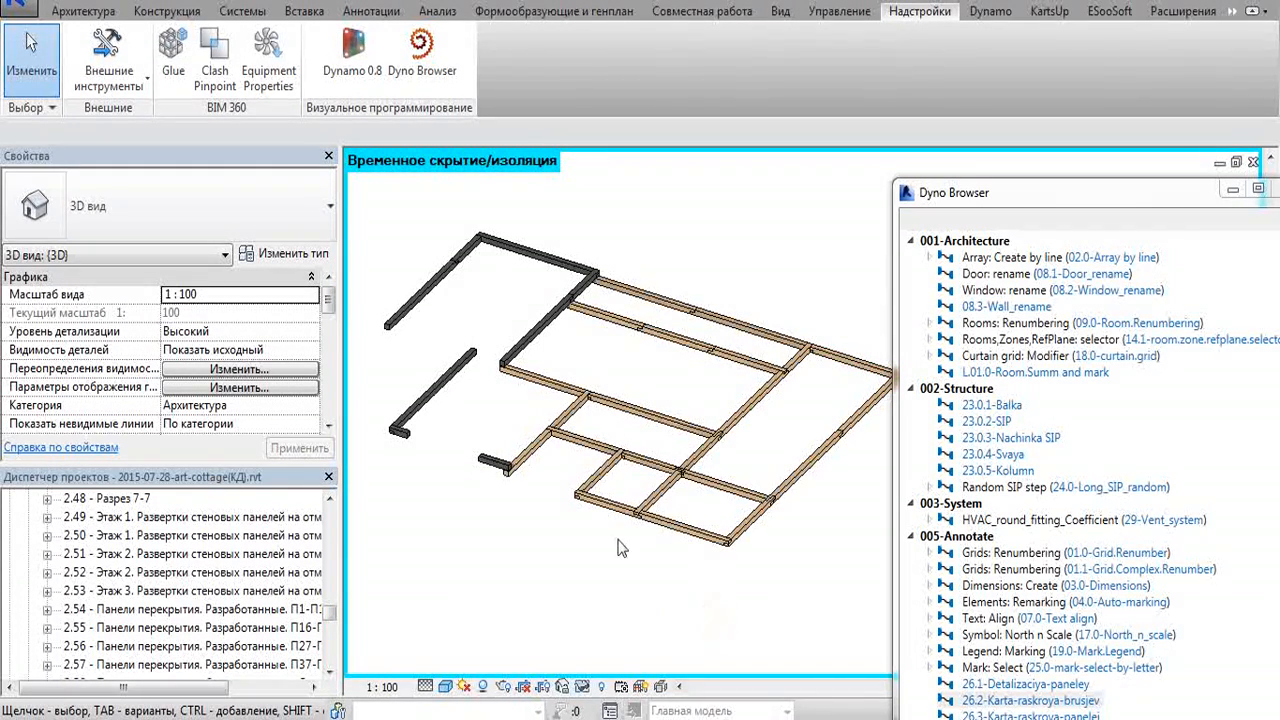
middle_click_drag(571, 466, 575, 520, "shift")
left_click(583, 686)
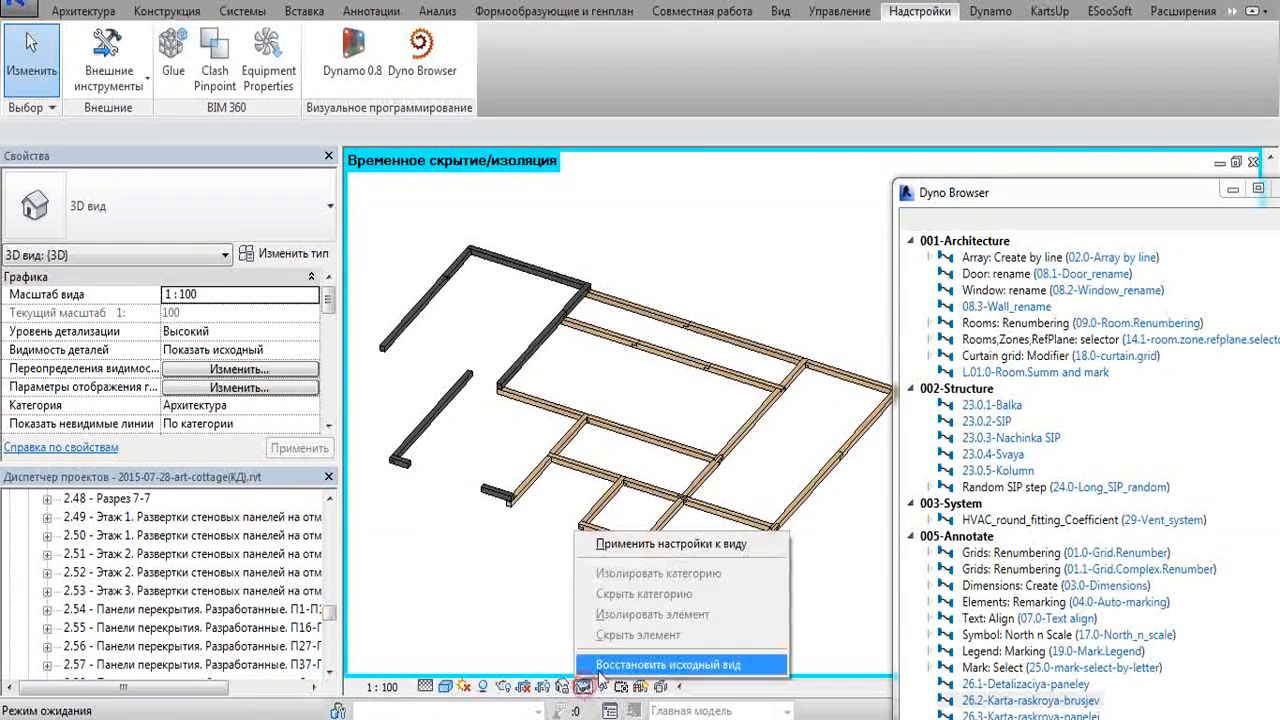
left_click(594, 665)
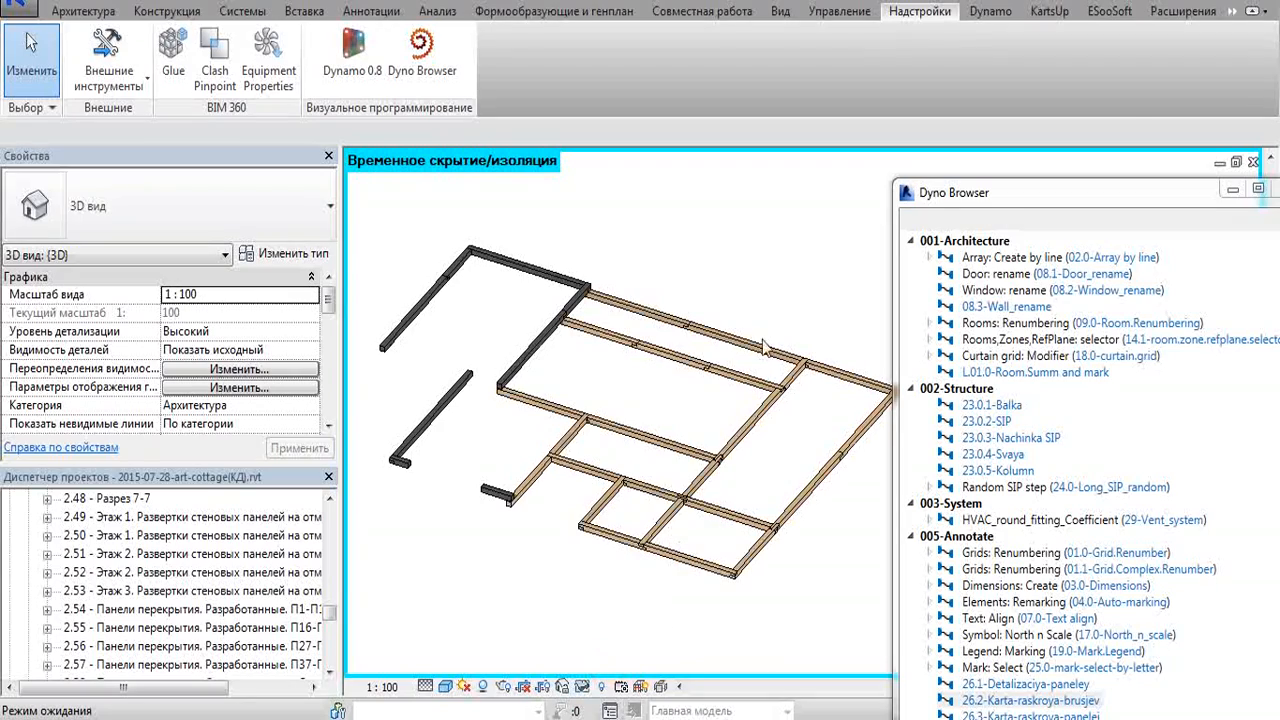
Close the 3D view and the summary material specification sheet, then review the whole strapping beam cutting map with the Dyno Browser moved aside.
left_click(1252, 162)
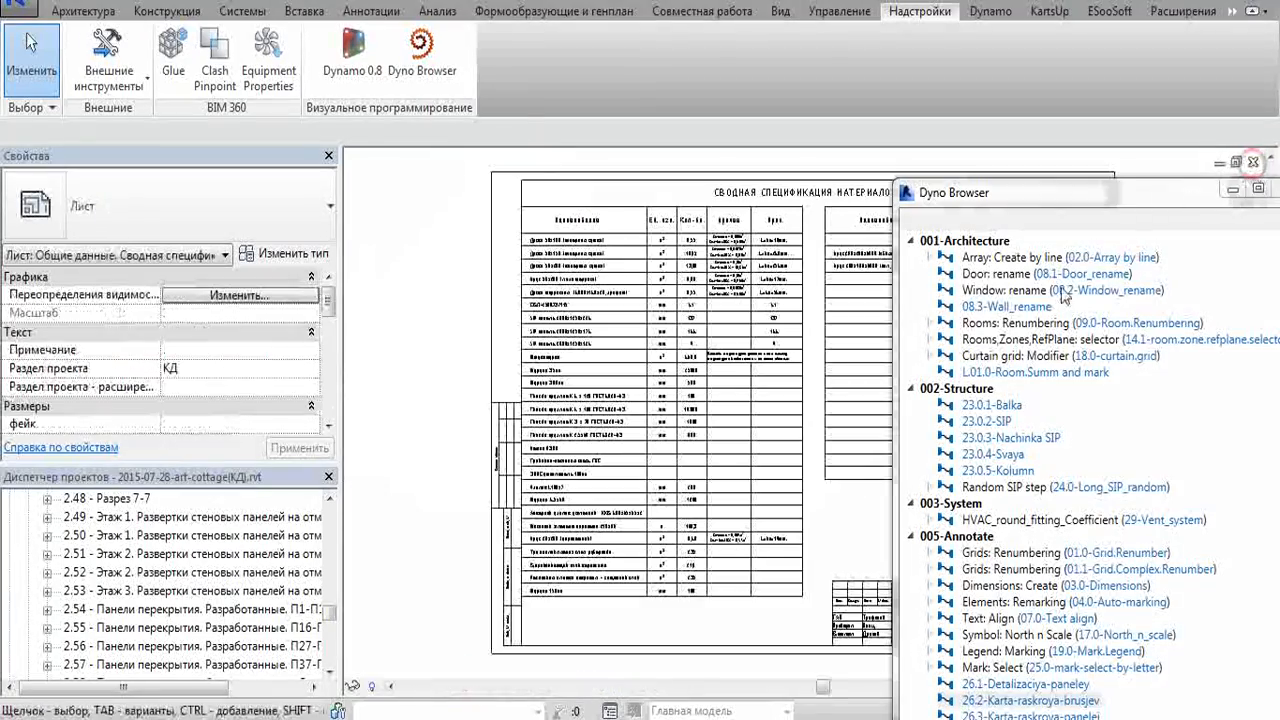
left_click(1252, 162)
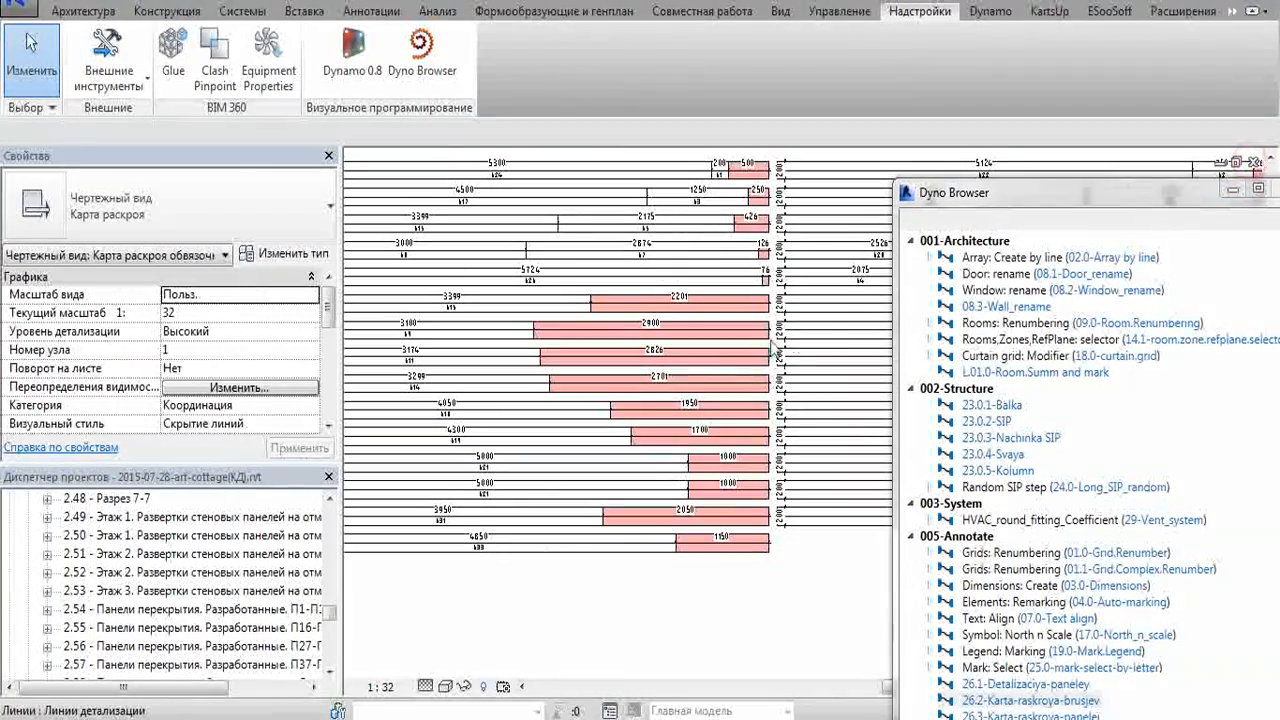
left_click_drag(948, 222, 1021, 483)
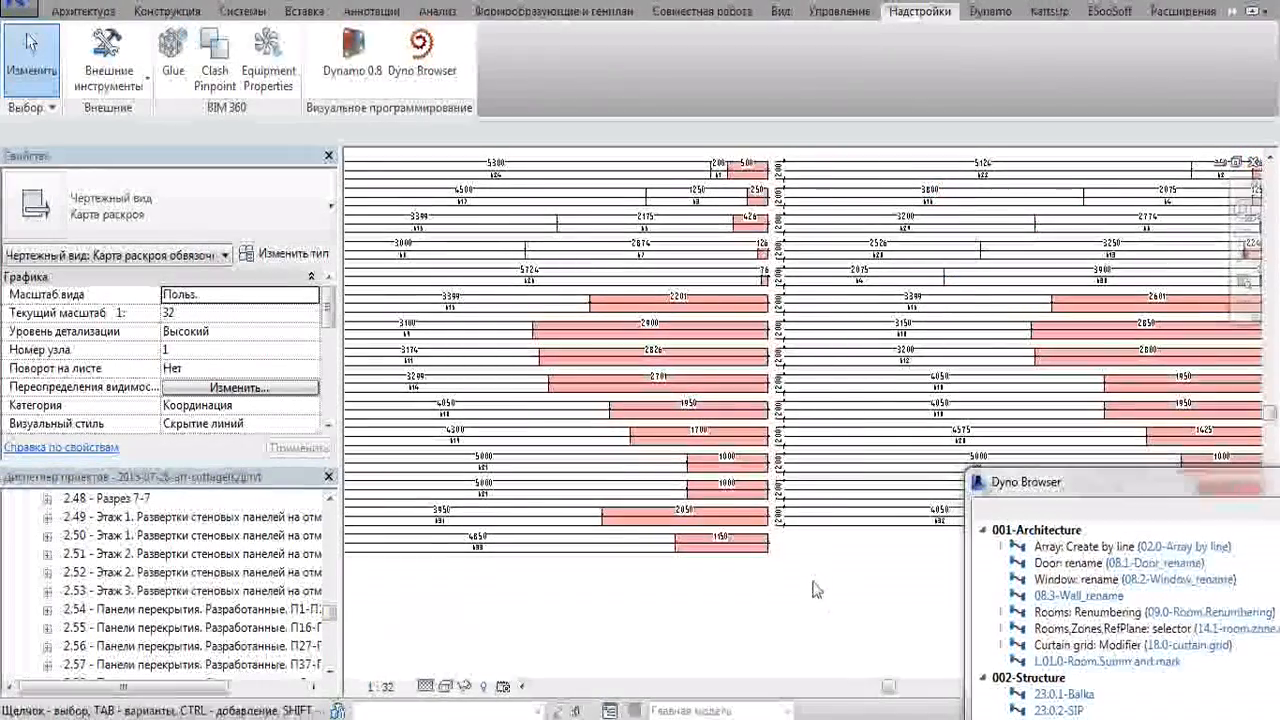
scroll(785, 514, "down", 2)
middle_click_drag(863, 514, 781, 421)
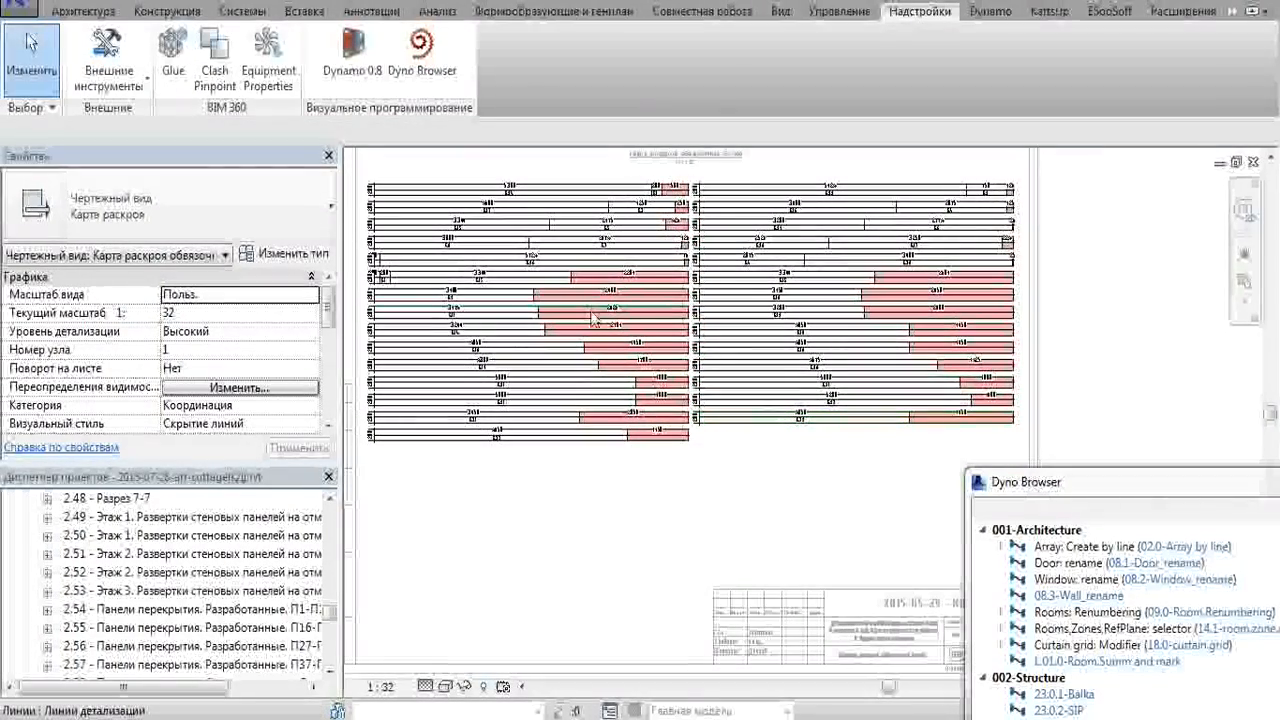
mouse_move(645, 243)
middle_mouse_down()
mouse_move(648, 263)
mouse_move(651, 233)
middle_mouse_up()
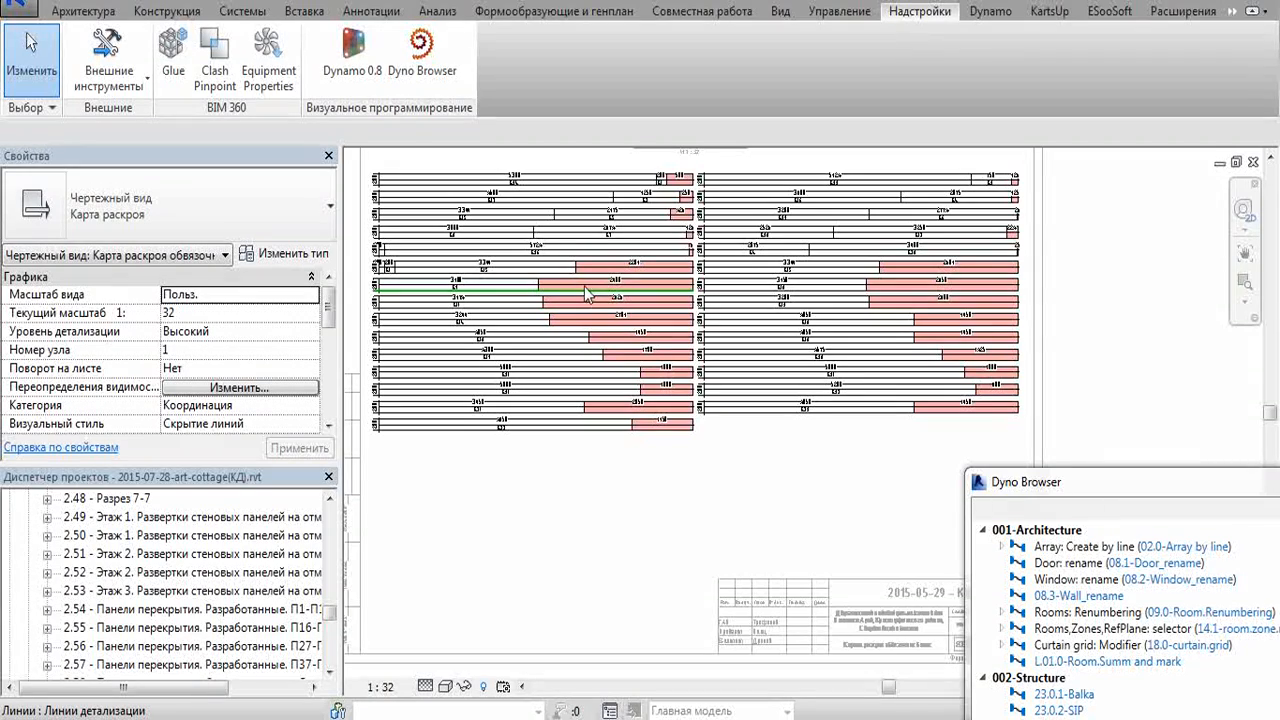
Move the Dyno Browser off the drawing's title block and examine the strapping beam cutting map, both whole and close up.
middle_click_drag(840, 300, 846, 337)
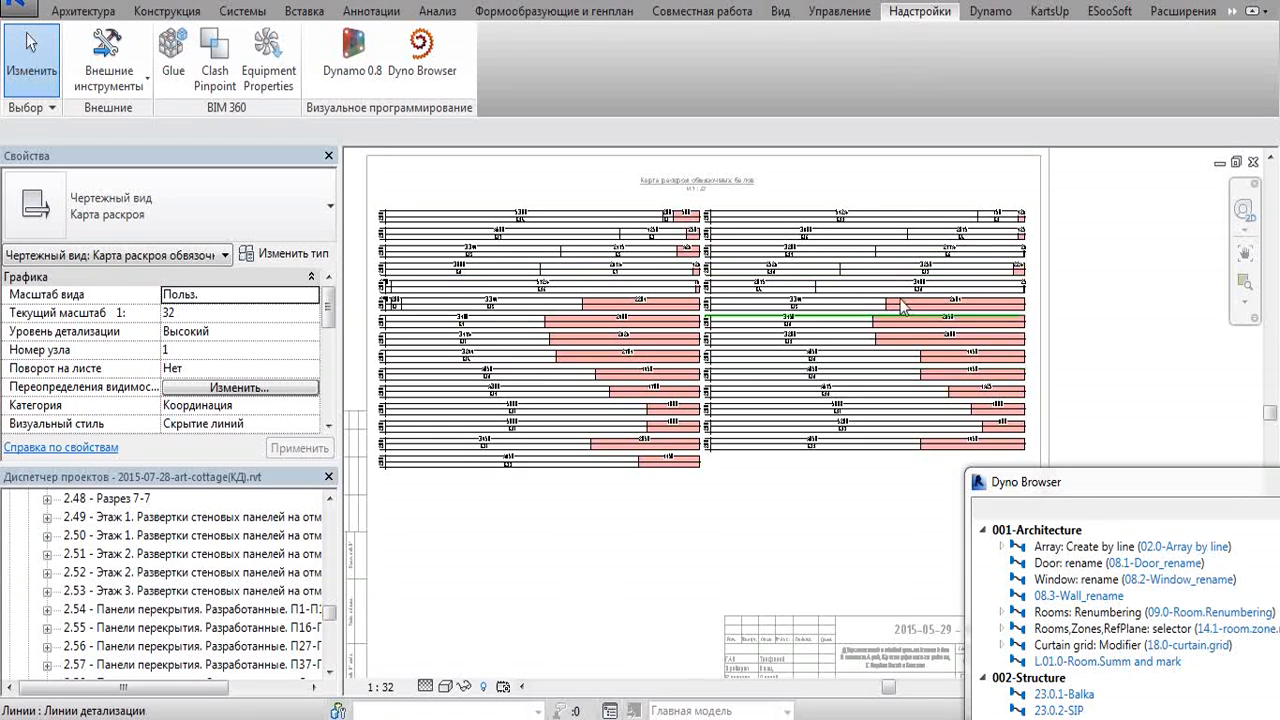
left_click_drag(1033, 487, 1006, 417)
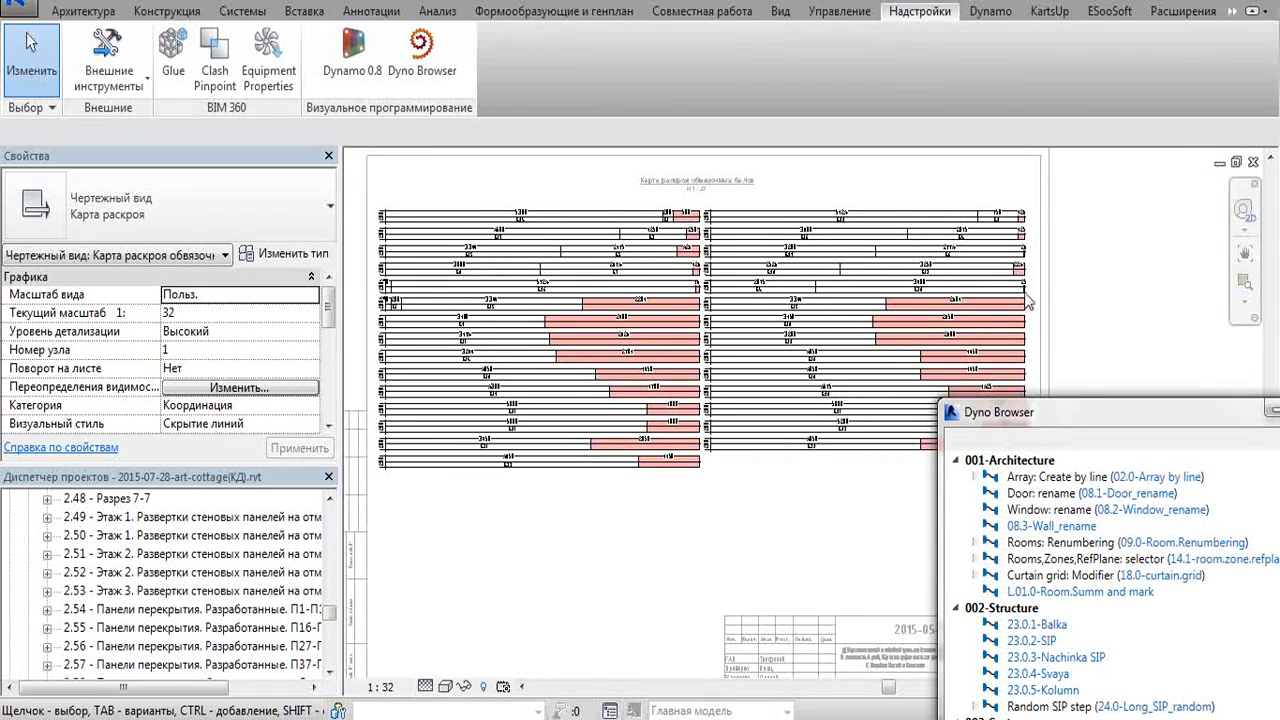
left_click_drag(1050, 425, 1045, 270)
scroll(803, 520, "down", 2)
middle_click_drag(803, 520, 767, 510)
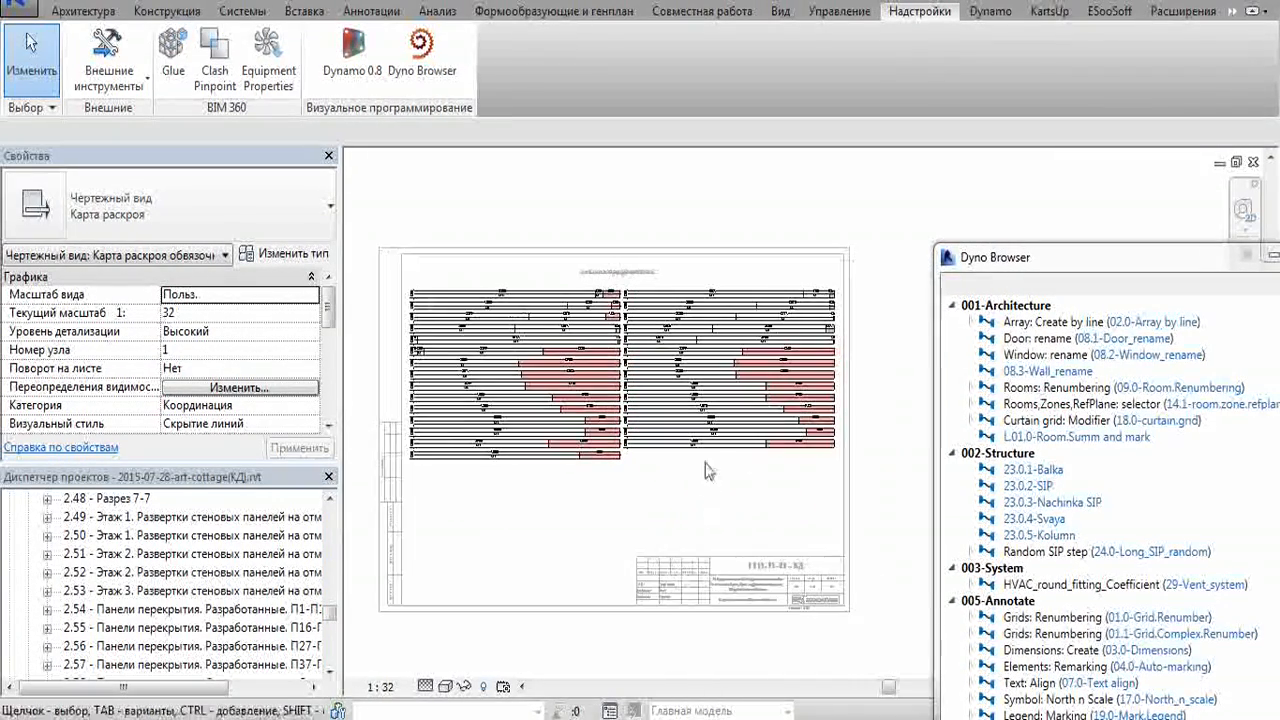
scroll(790, 440, "up", 3)
scroll(697, 530, "up", 1)
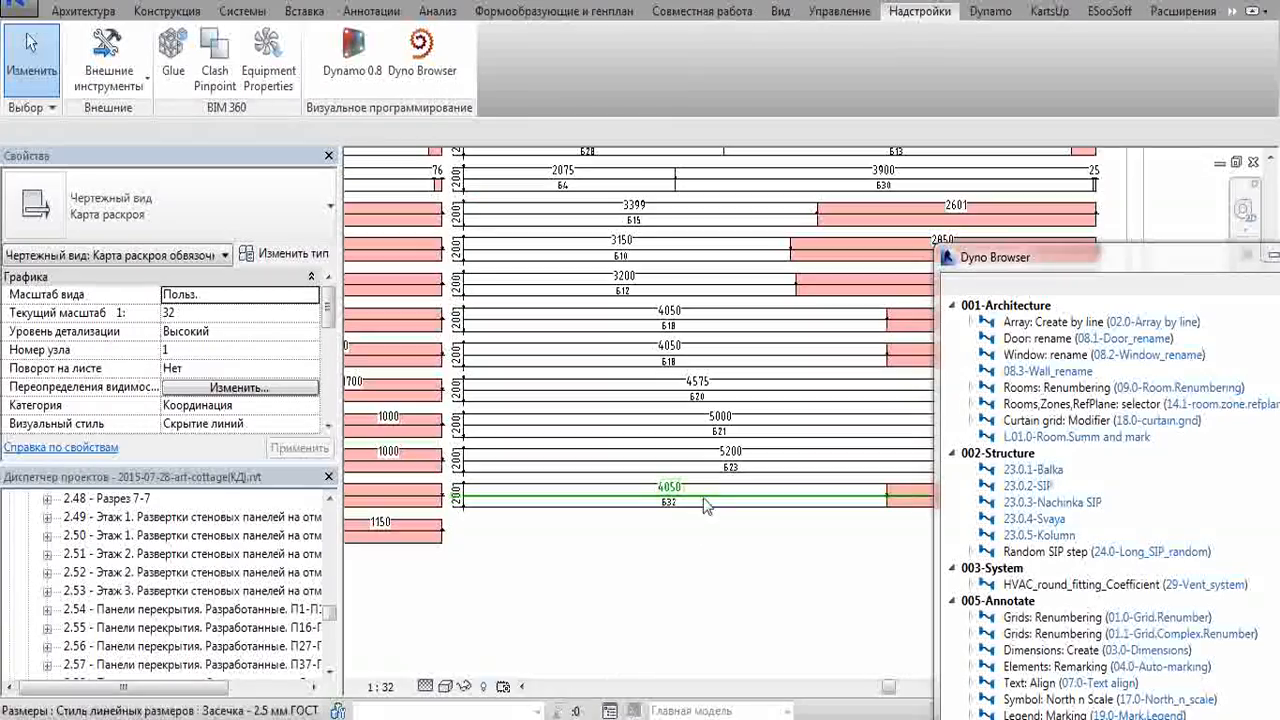
scroll(689, 516, "up", 2)
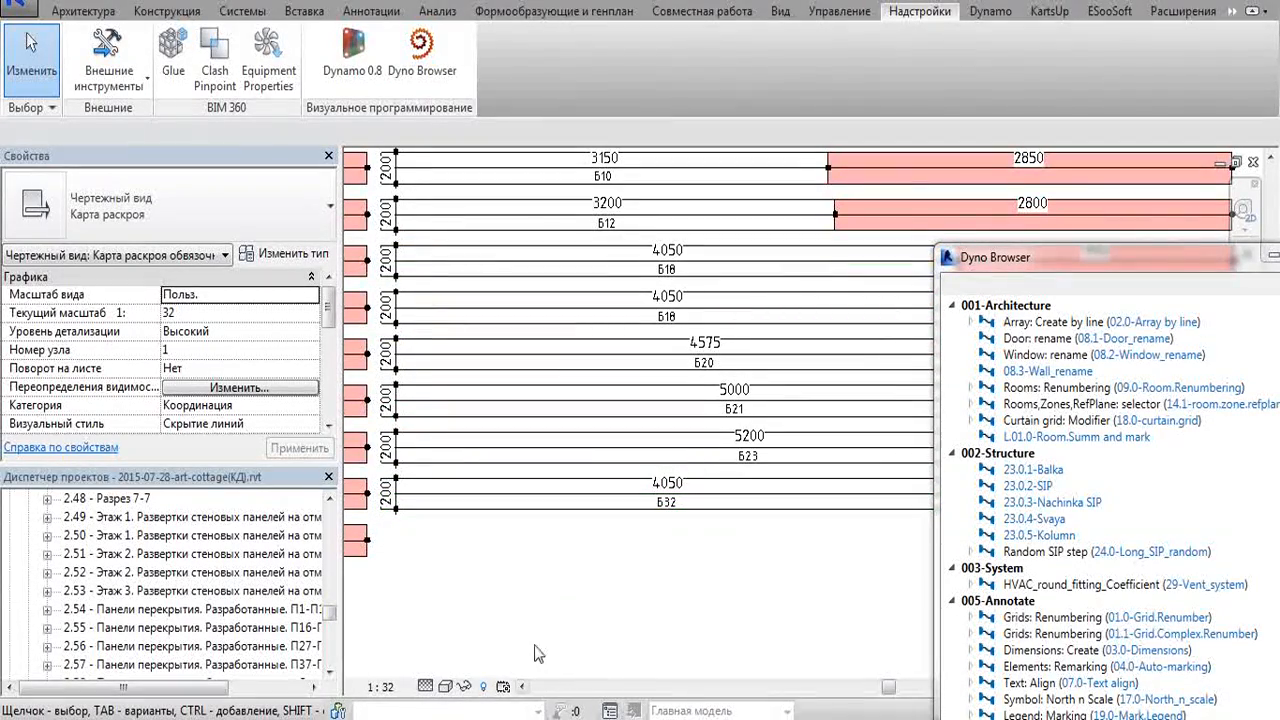
scroll(566, 570, "down", 6)
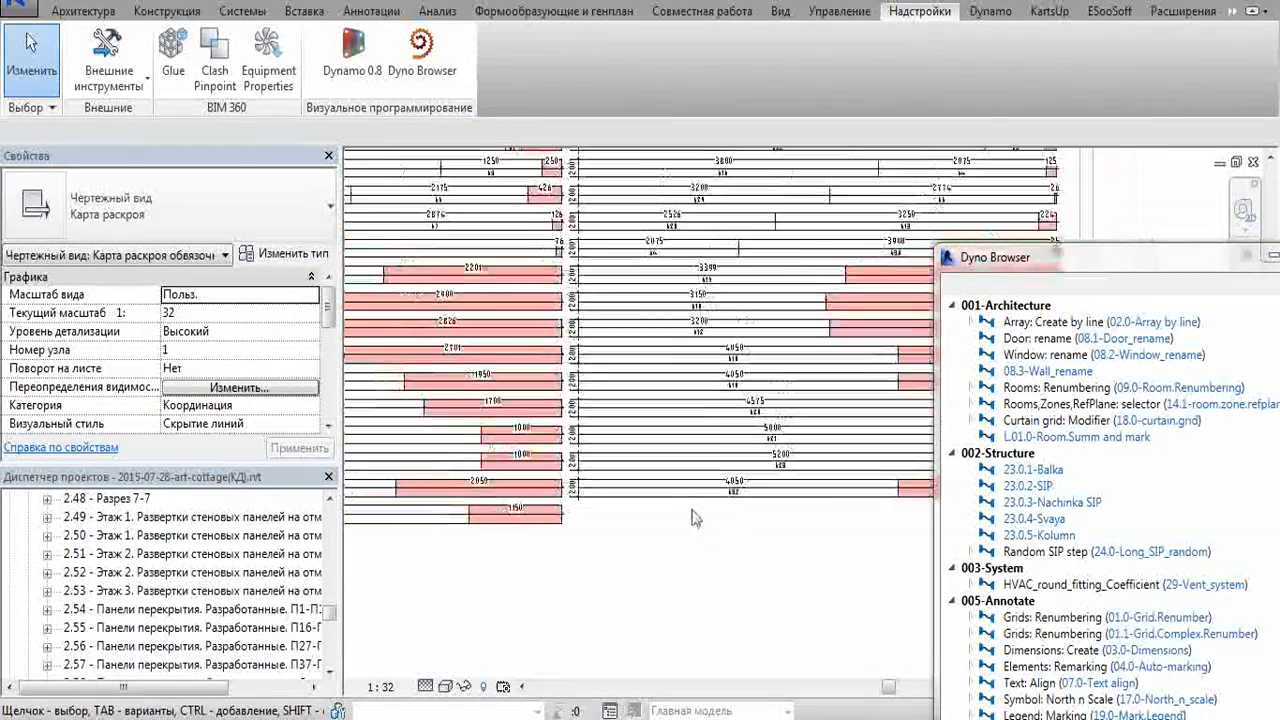
Switch to Excel and review the beam marks and lengths on sheet 2, comparing them with the cutting map in Revit.
key("alt+Tab")
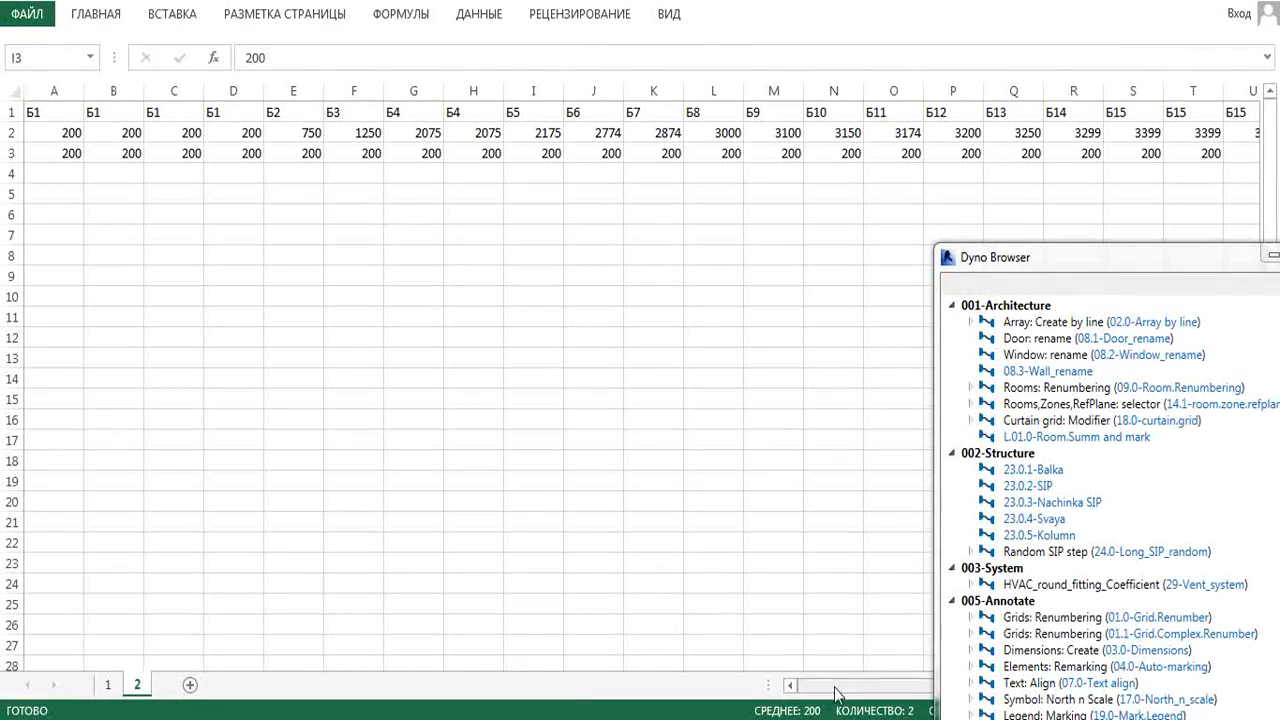
left_click_drag(829, 686, 885, 697)
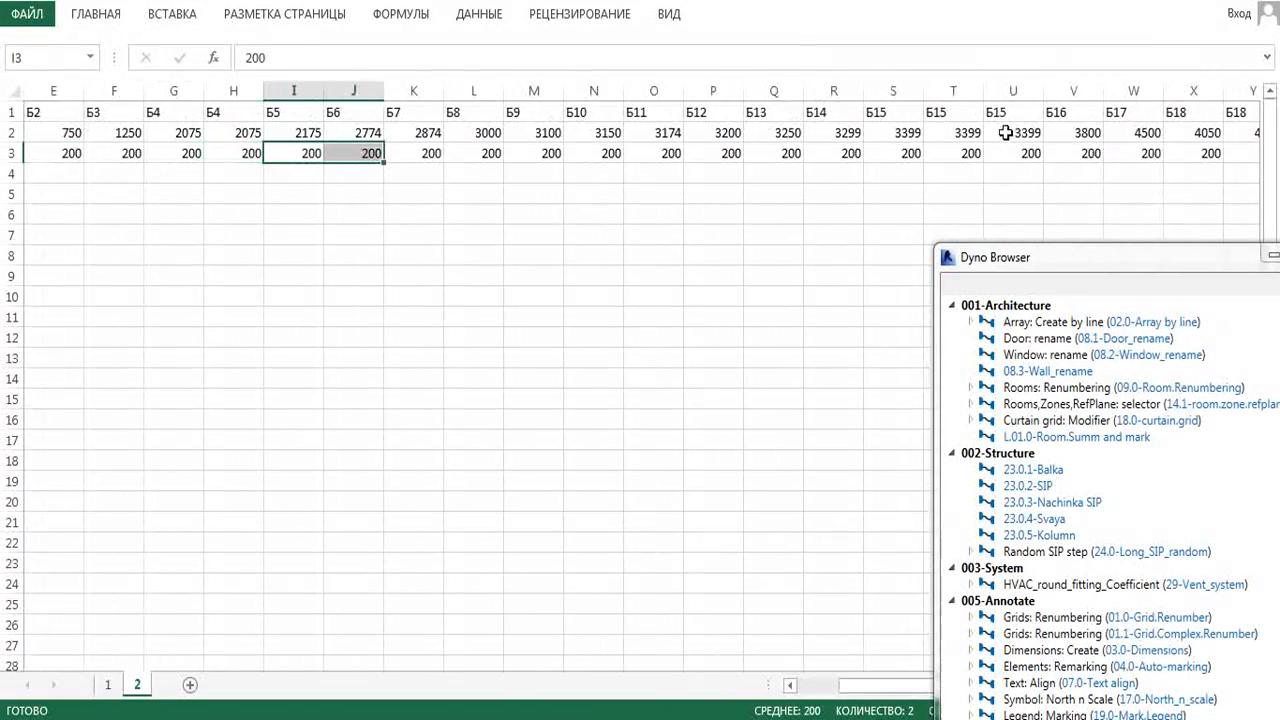
left_click(1195, 2)
left_click(823, 552)
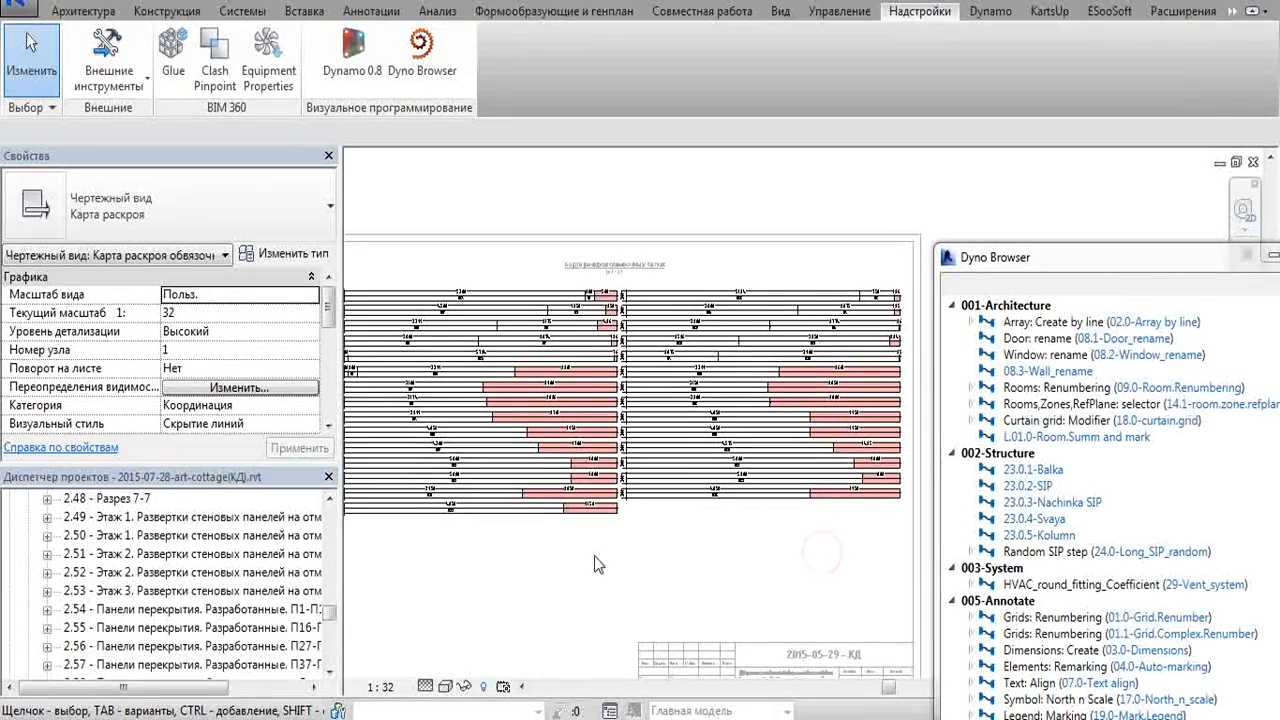
mouse_move(612, 570)
middle_mouse_down()
mouse_move(649, 571)
mouse_move(631, 571)
mouse_move(638, 551)
middle_mouse_up()
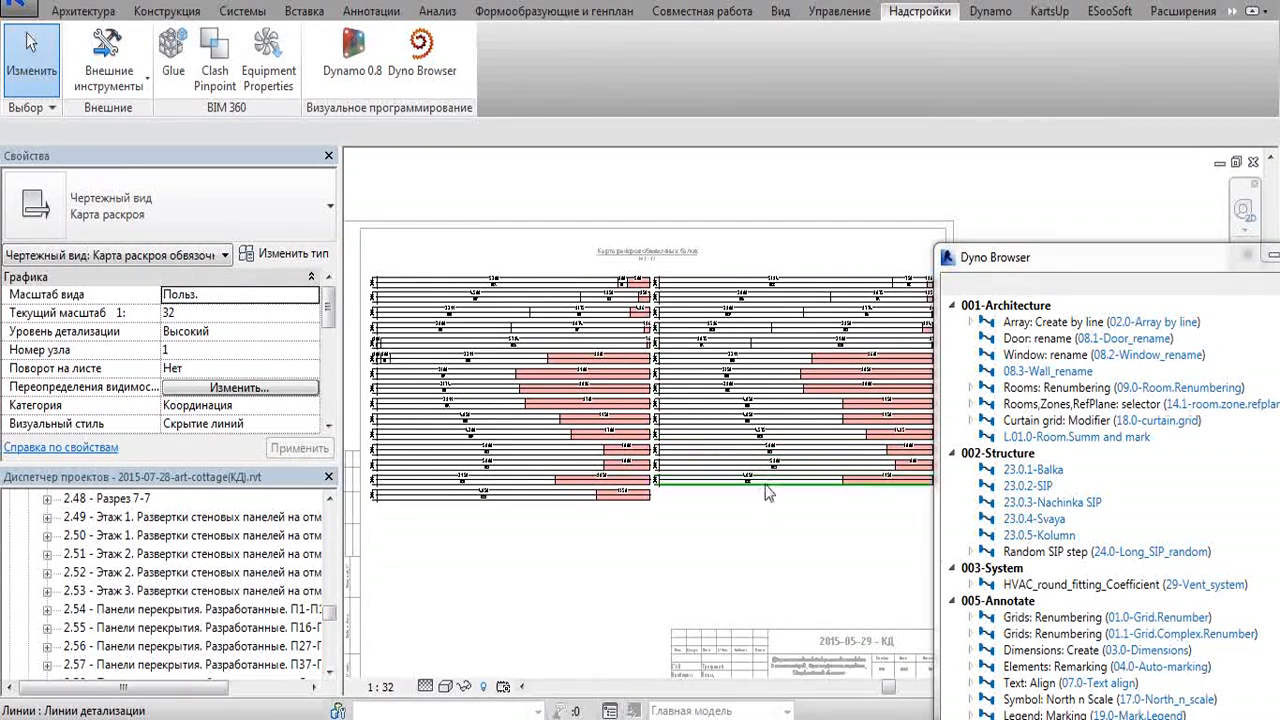
left_click(436, 716)
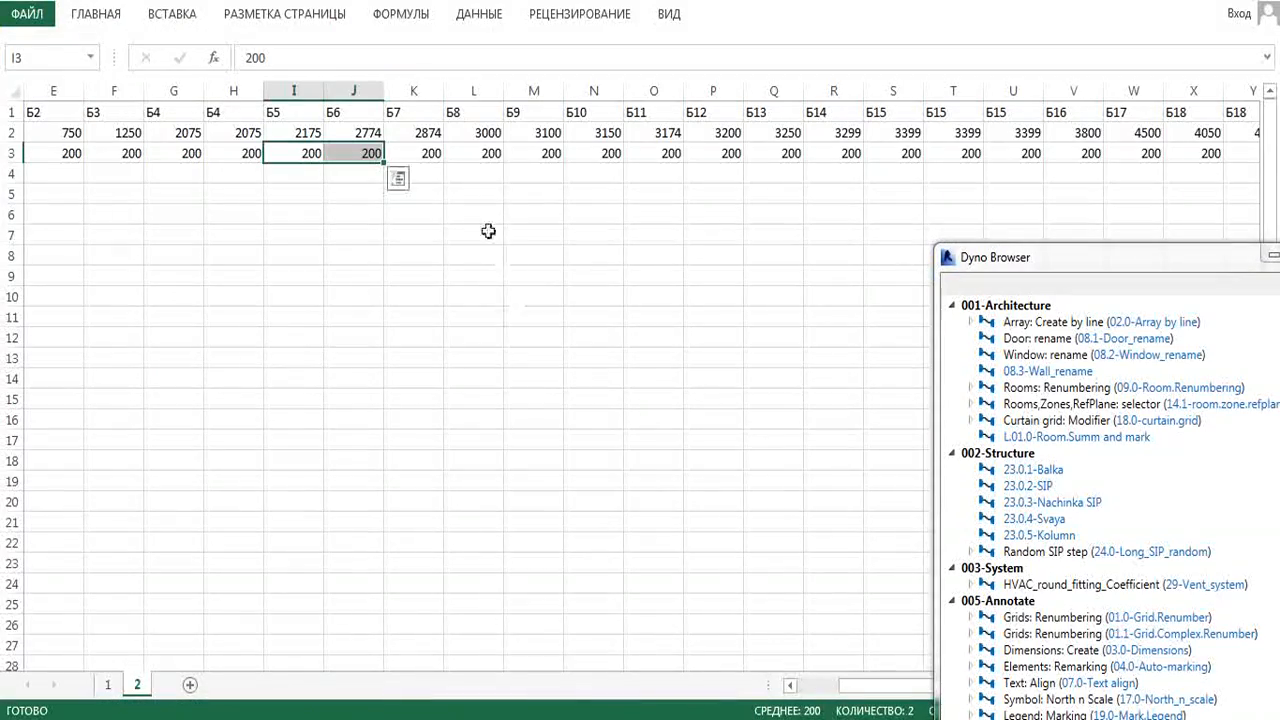
left_click_drag(895, 686, 1158, 694)
key("alt+Tab")
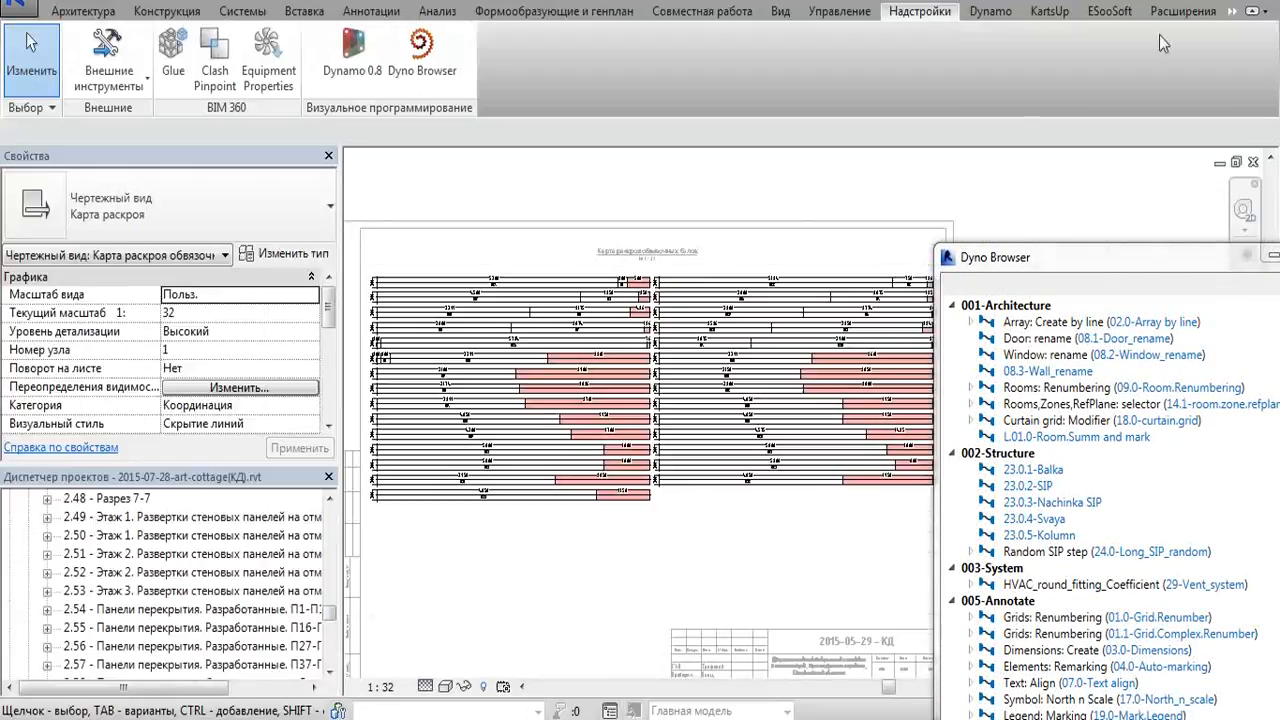
Examine the beam marks, cut lengths and red offcuts in both columns of the strapping beam cutting map.
scroll(771, 600, "up", 4)
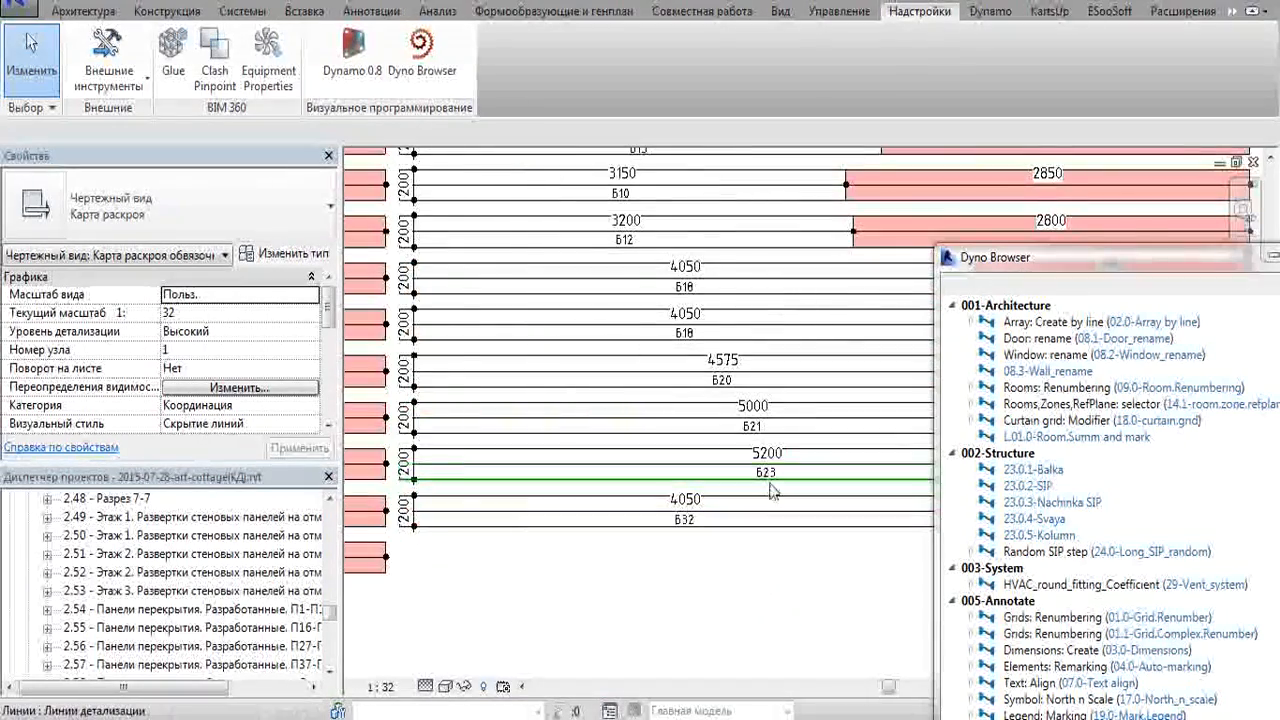
scroll(771, 488, "down", 3)
mouse_move(771, 488)
middle_mouse_down()
mouse_move(677, 471)
mouse_move(770, 350)
middle_mouse_up()
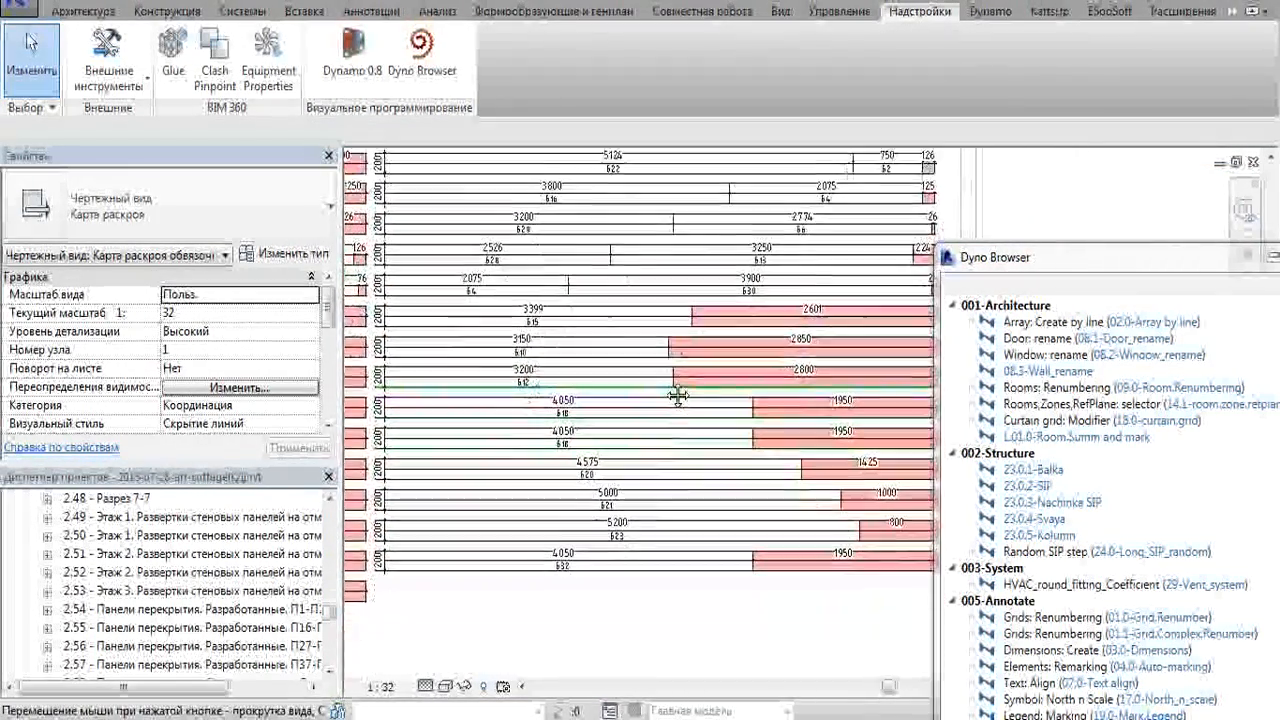
scroll(770, 350, "down", 2)
middle_click_drag(708, 410, 688, 422)
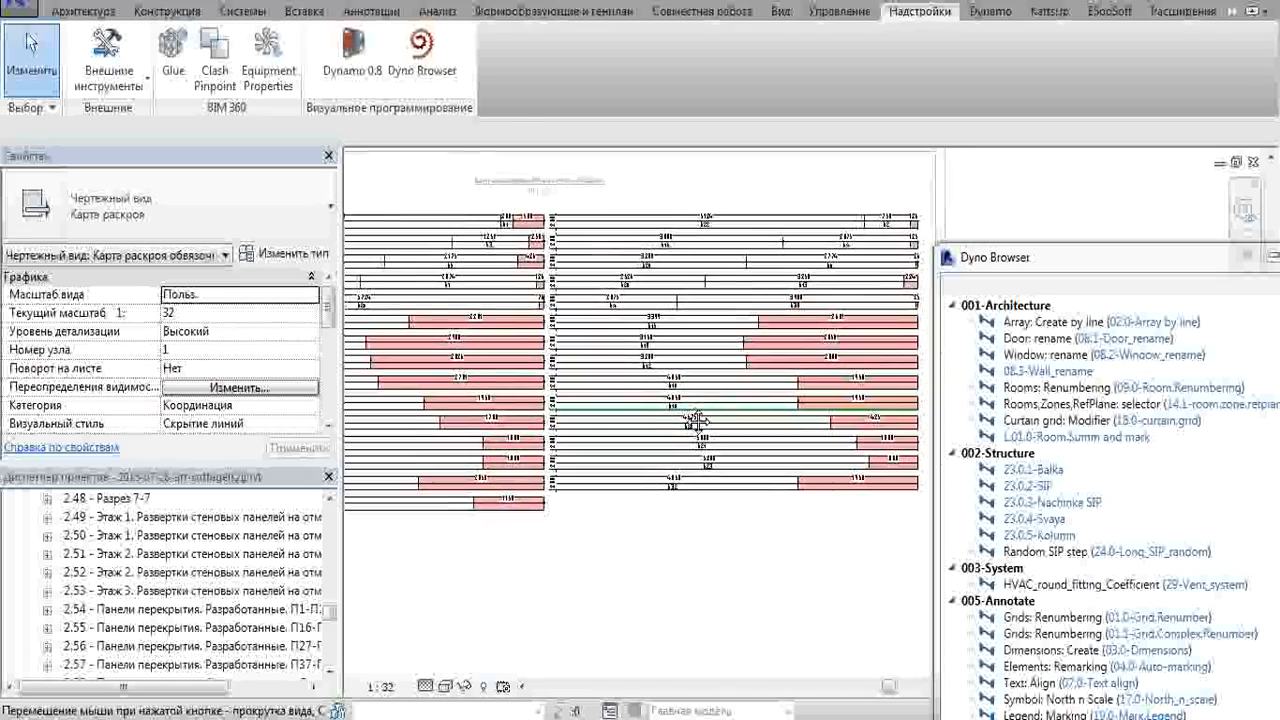
scroll(748, 290, "up", 5)
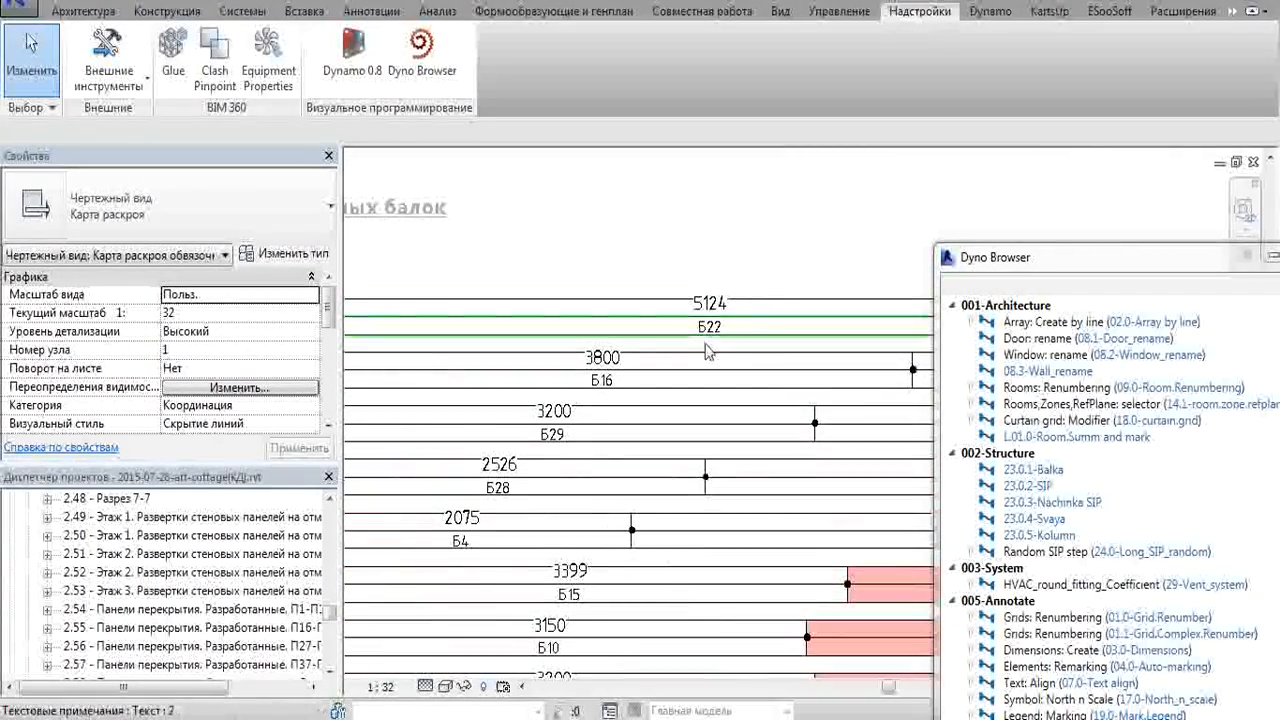
scroll(690, 370, "down", 3)
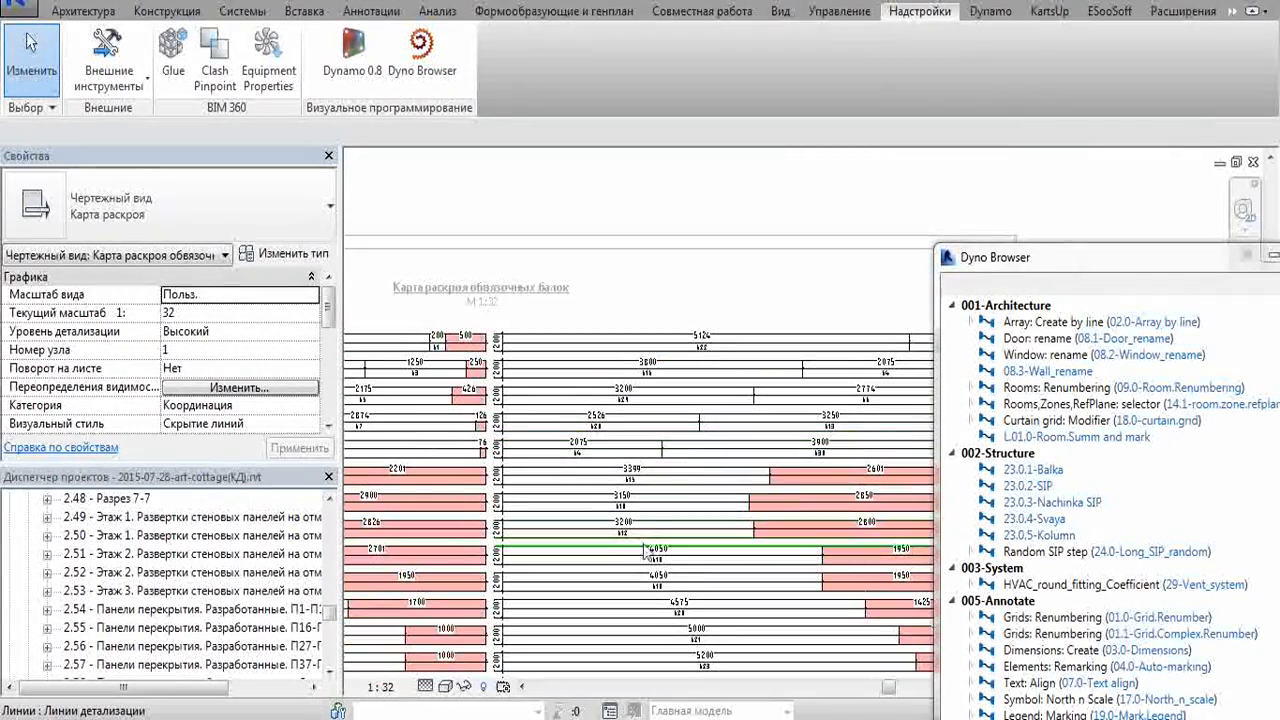
middle_click_drag(645, 551, 631, 517)
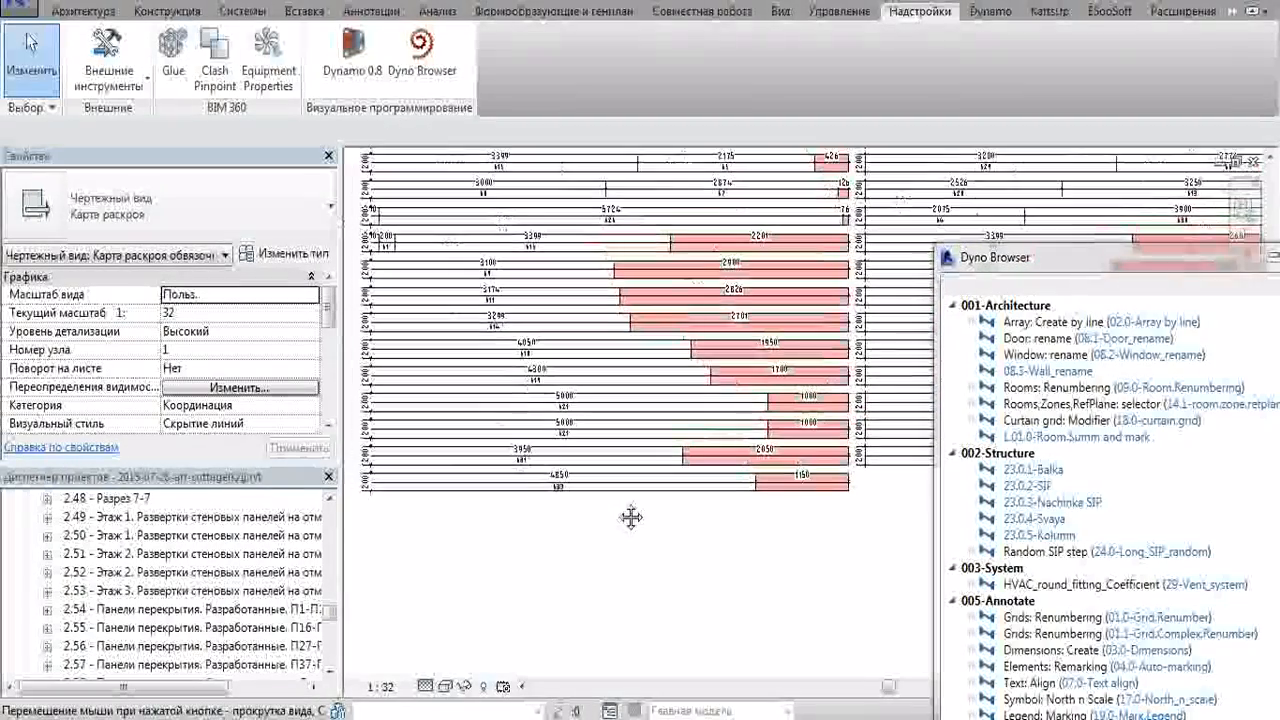
scroll(549, 445, "up", 3)
scroll(604, 428, "down", 3)
middle_click_drag(687, 306, 671, 433)
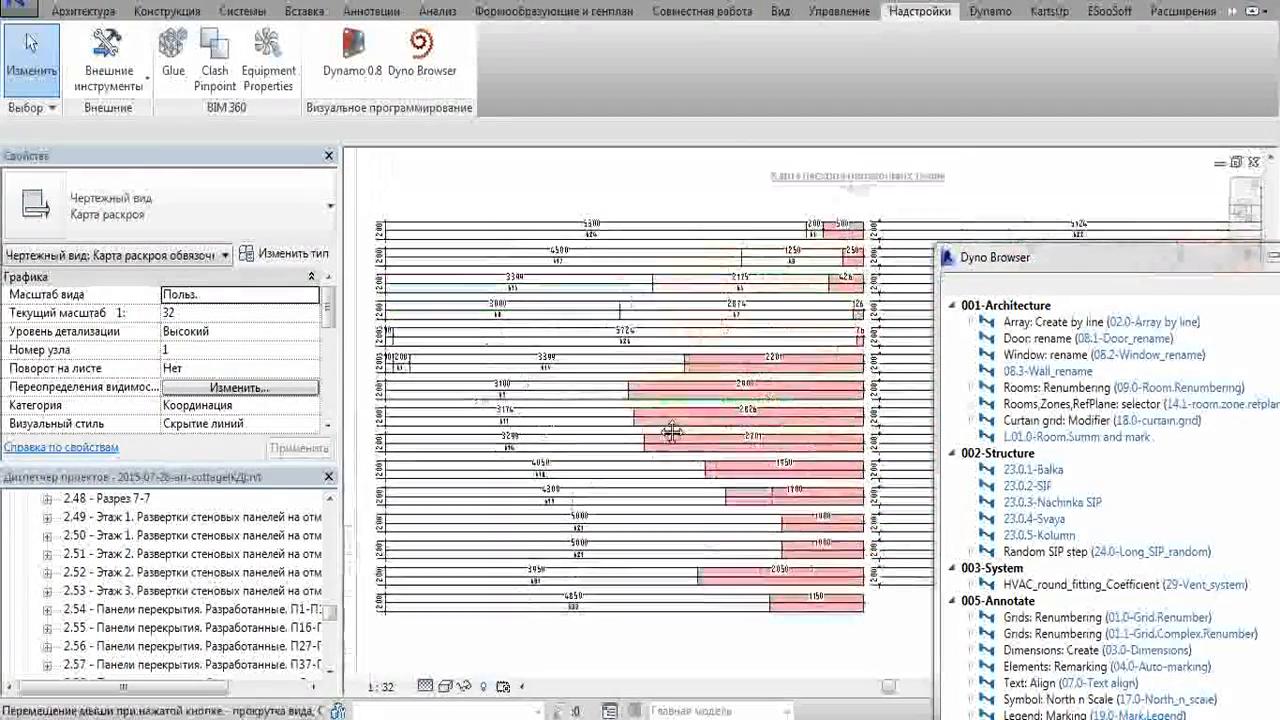
scroll(671, 432, "up", 3)
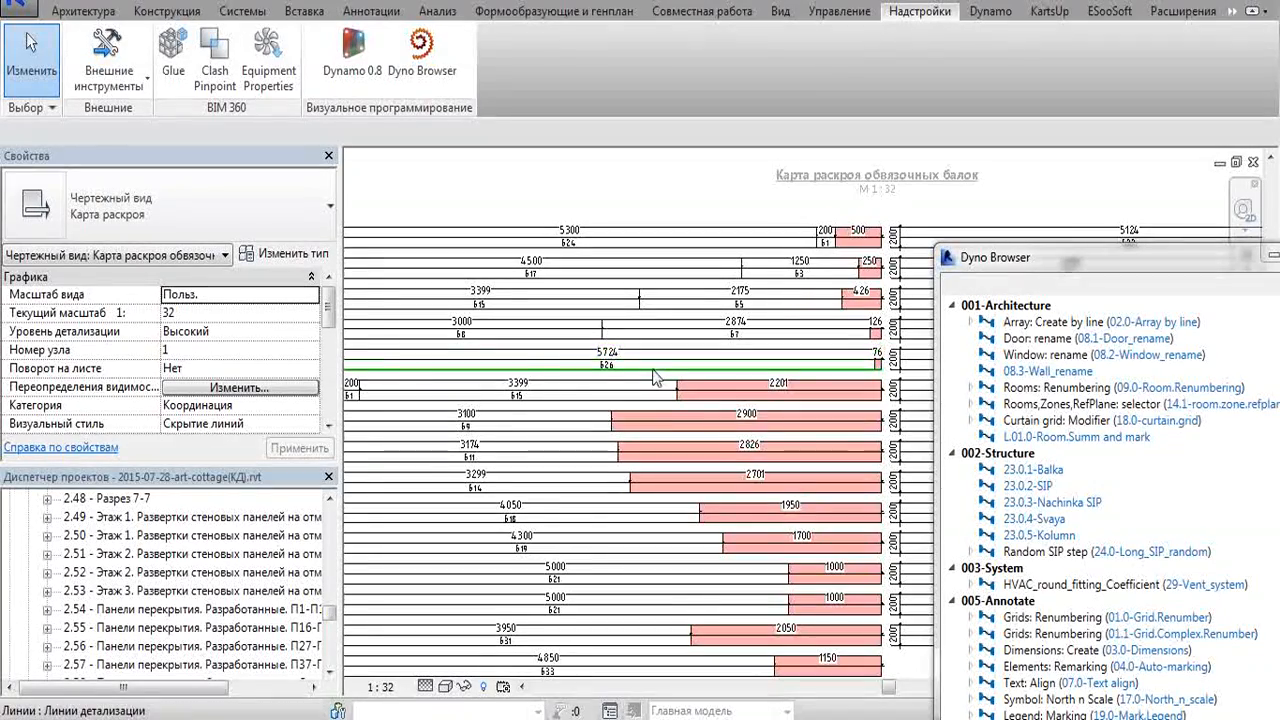
Delete all beam bars, dimensions and marks from the strapping beam cutting map, keeping the empty sheet frame.
key("ctrl+F8")
mouse_move(401, 348)
left_mouse_down()
mouse_move(510, 425)
mouse_move(640, 460)
mouse_move(900, 590)
mouse_move(930, 585)
left_mouse_up()
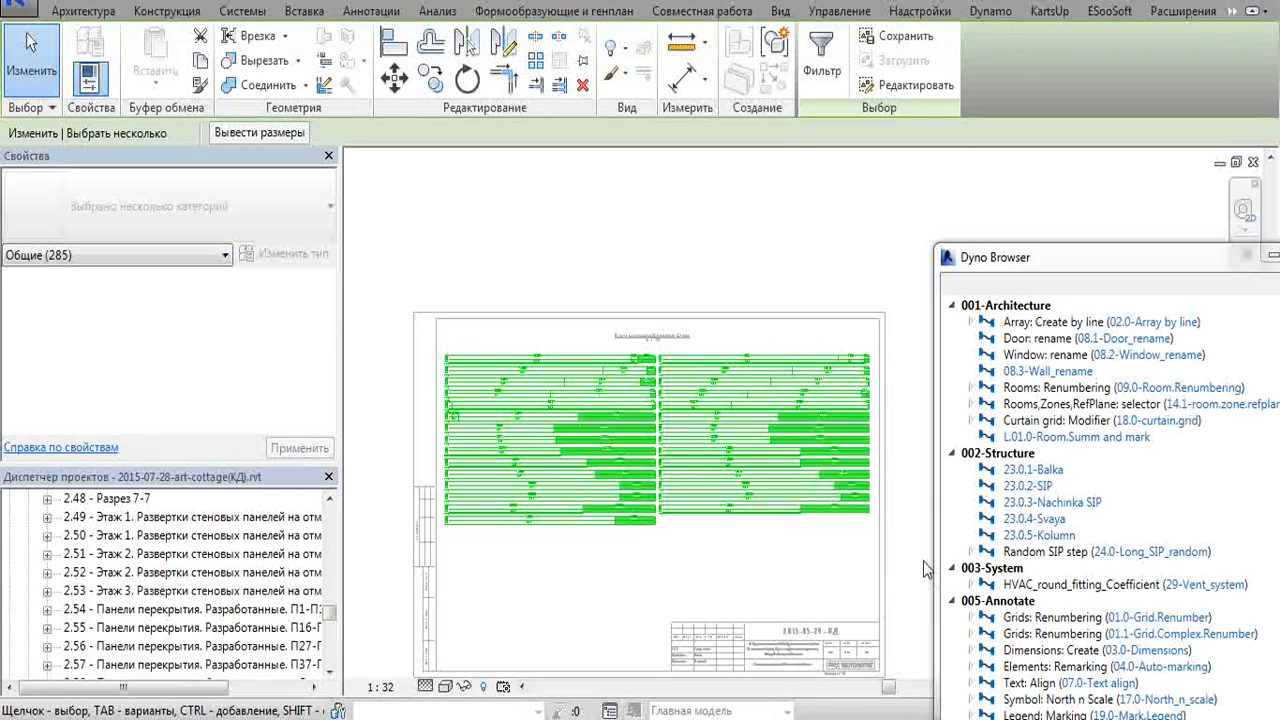
key("Delete")
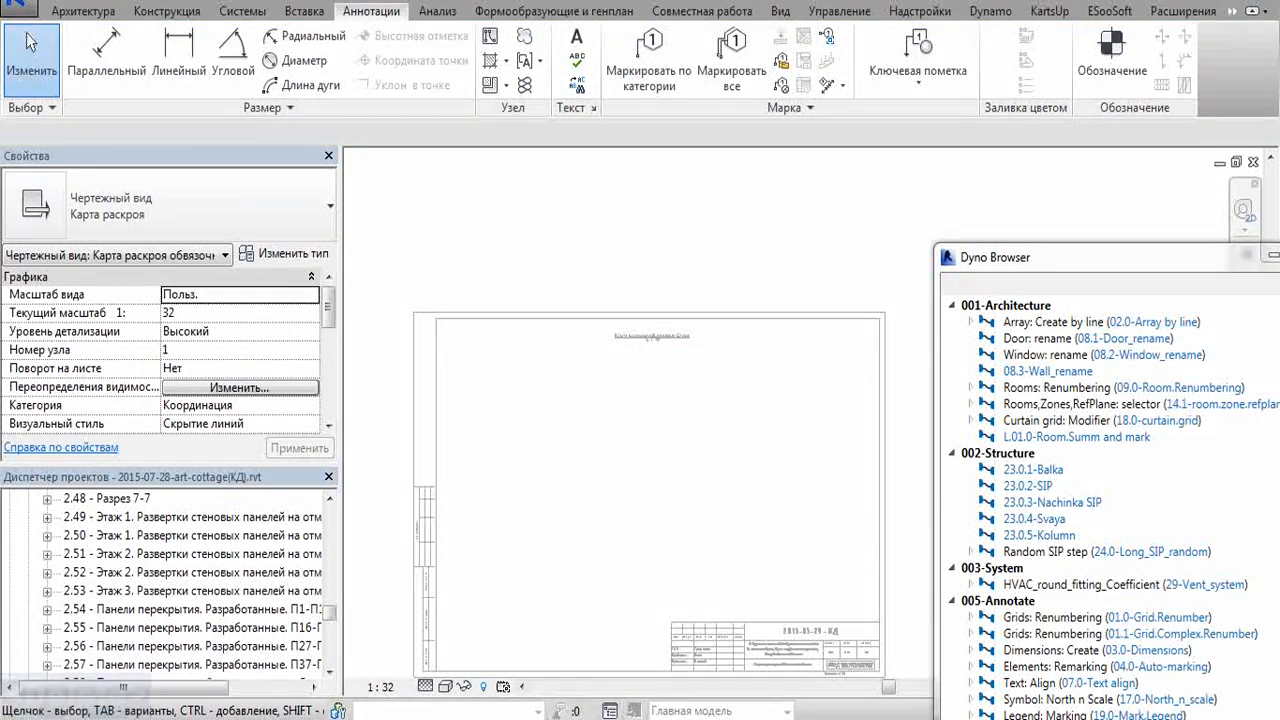
key("alt+Tab")
key("alt+Tab")
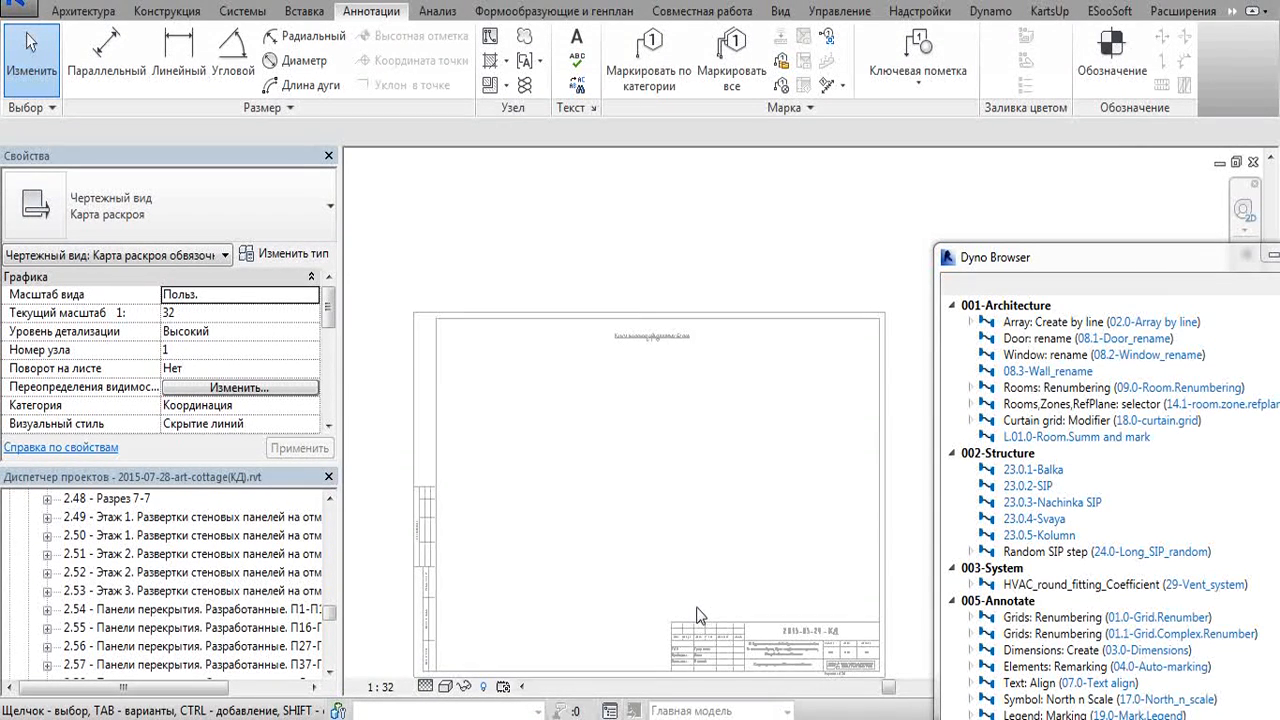
key("ctrl+F8")
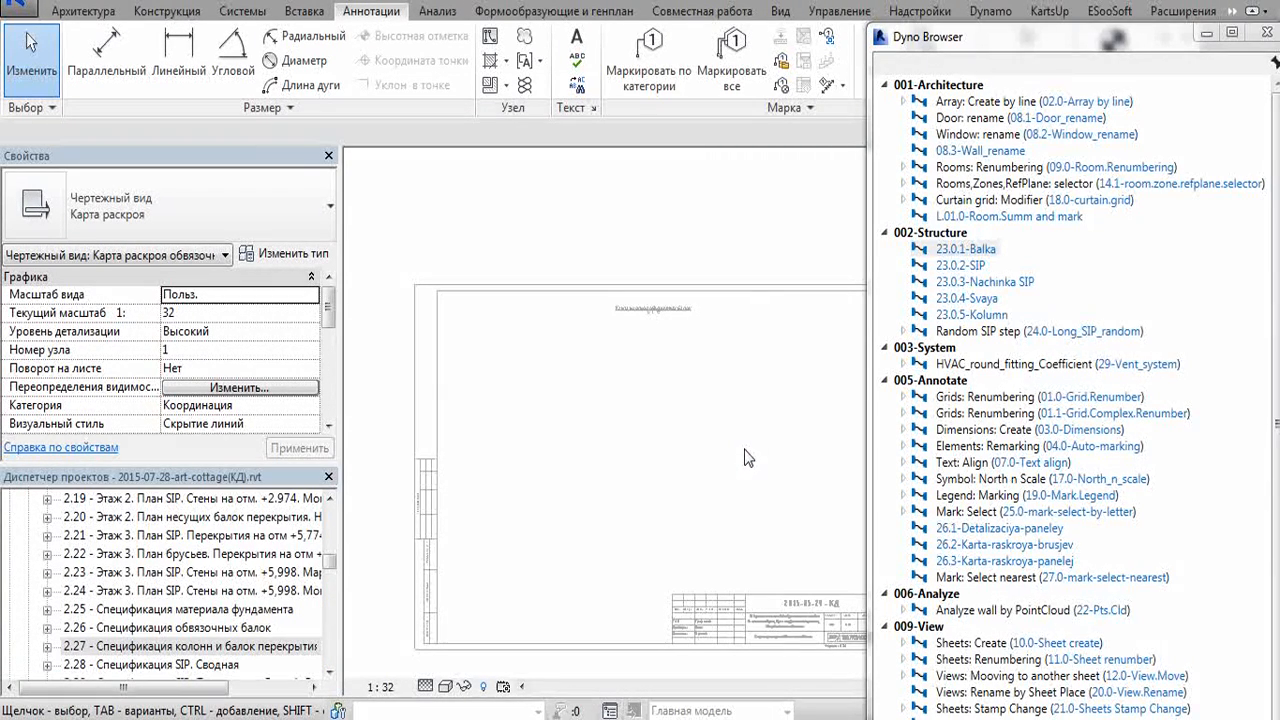
middle_click_drag(713, 494, 713, 494)
Look through the project's sheets and open sheet 2.26, the strapping beam specification (Спецификация обвязочных балок).
left_click_drag(327, 567, 329, 545)
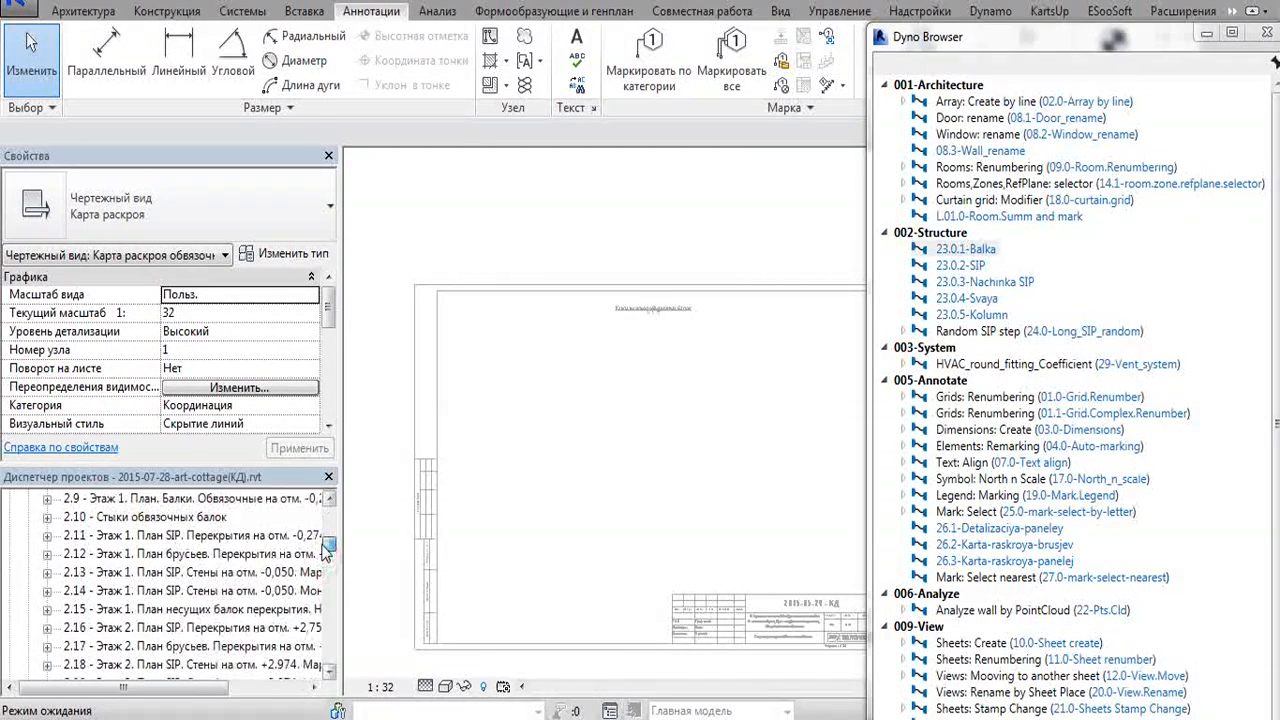
left_click(222, 536)
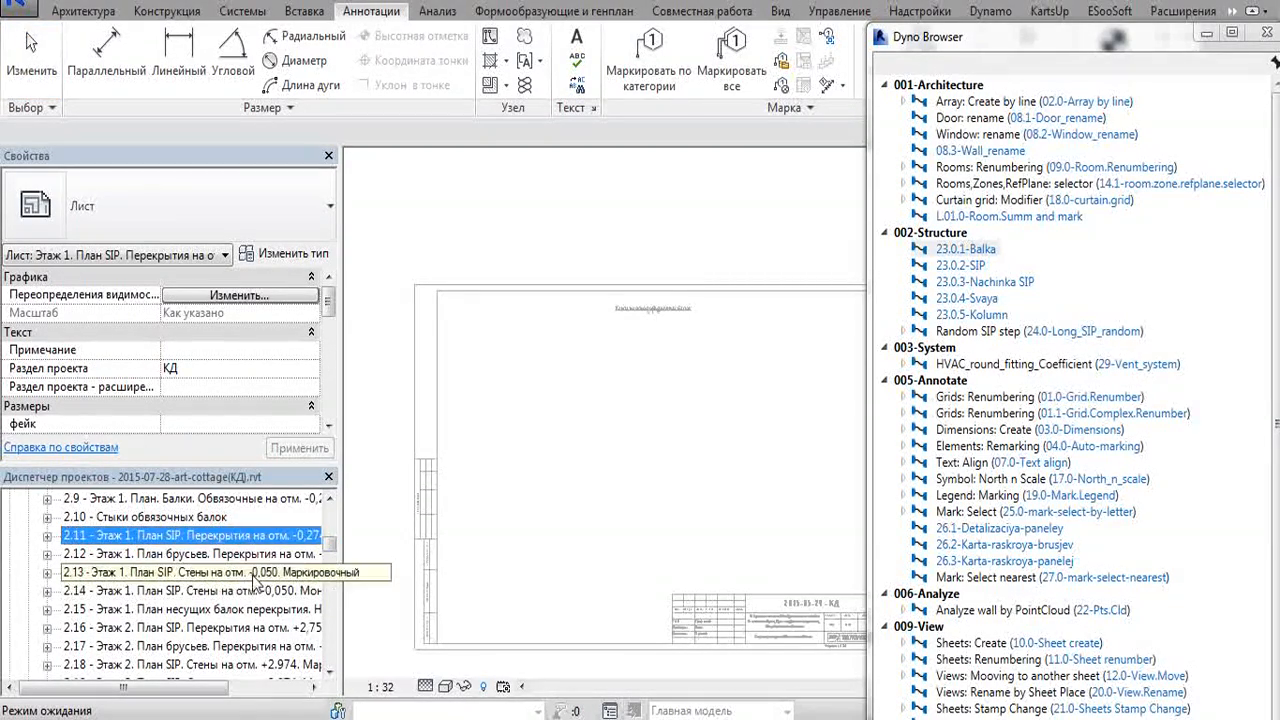
left_click(230, 572)
mouse_move(331, 548)
left_mouse_down()
mouse_move(330, 512)
mouse_move(330, 540)
left_mouse_up()
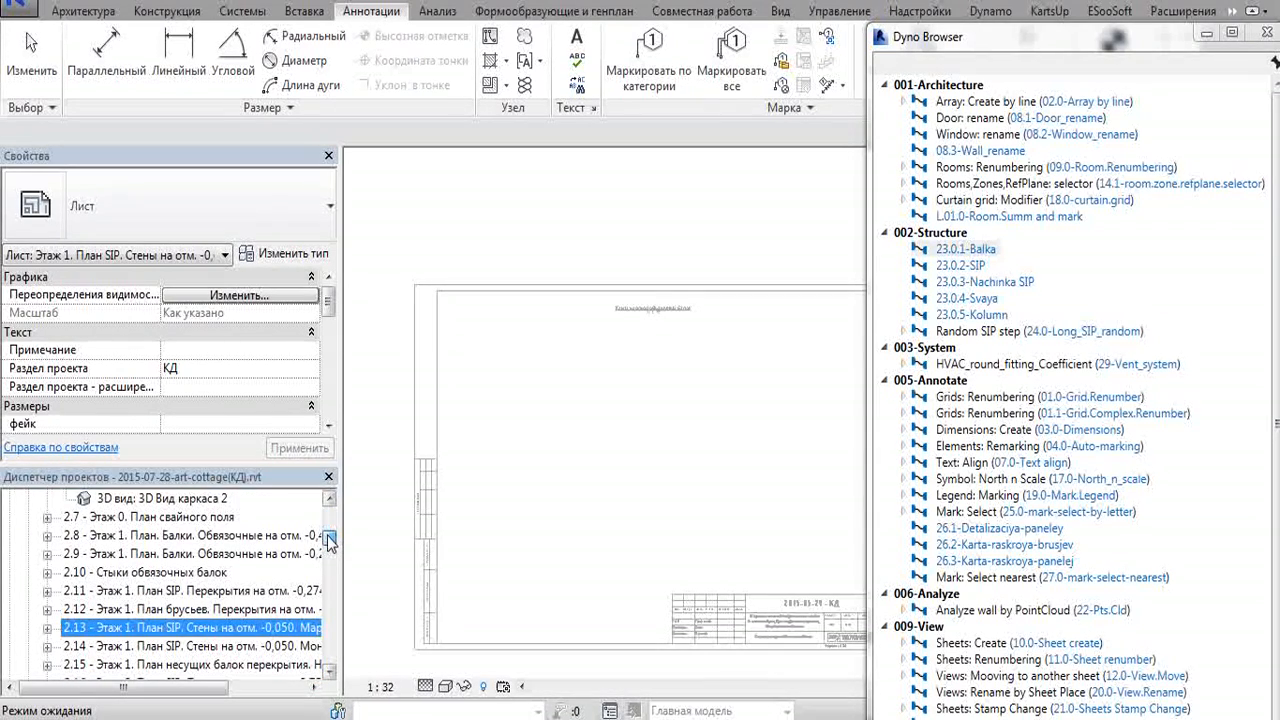
left_click(258, 536)
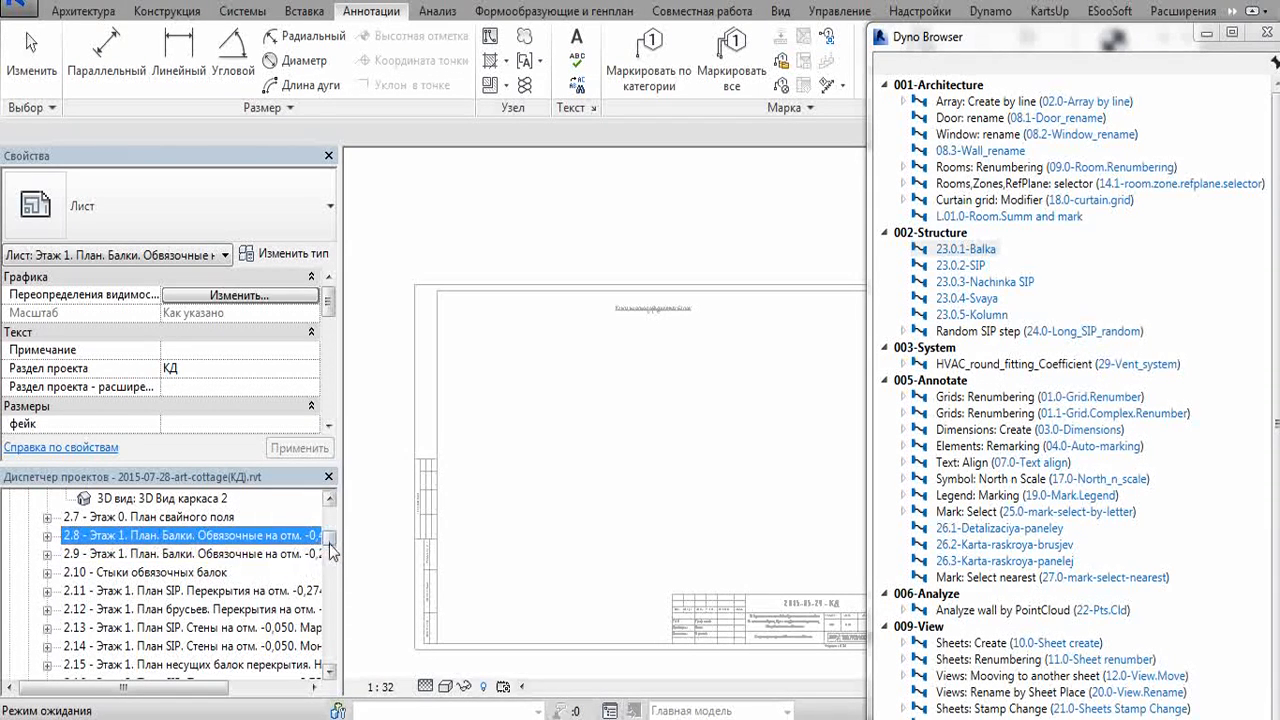
left_click_drag(329, 541, 328, 570)
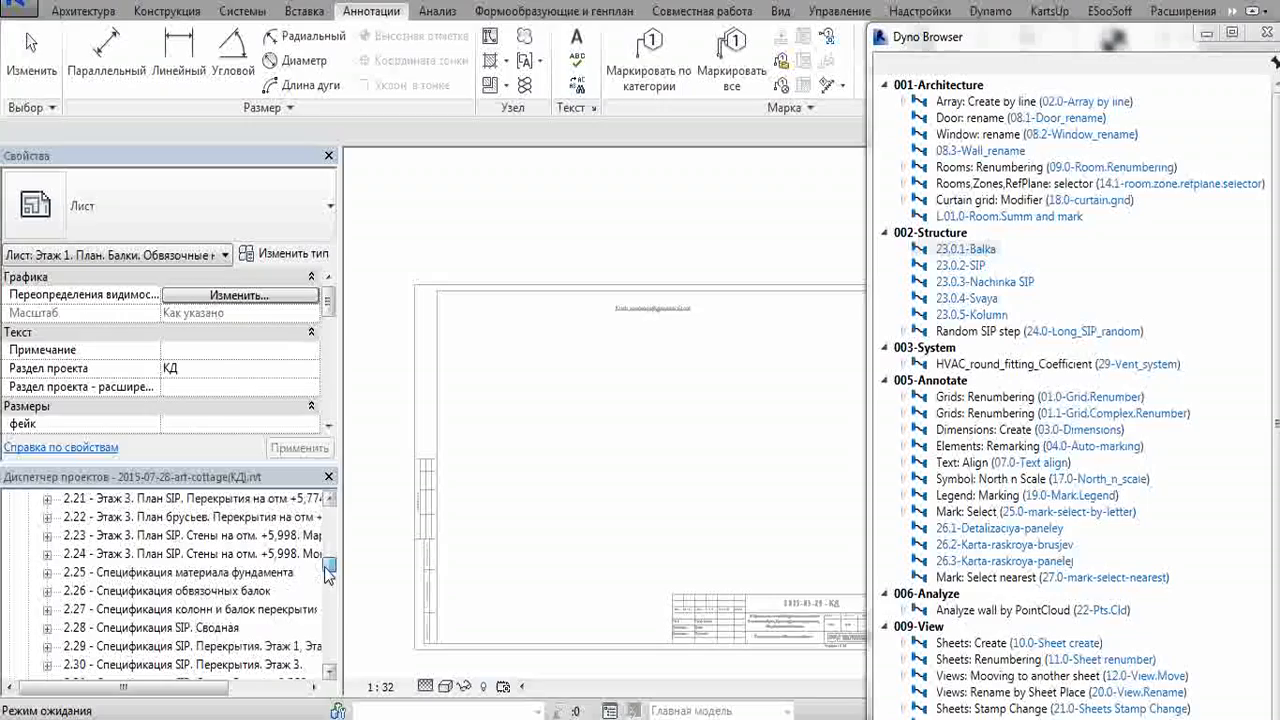
left_click(213, 591)
double_click(213, 591)
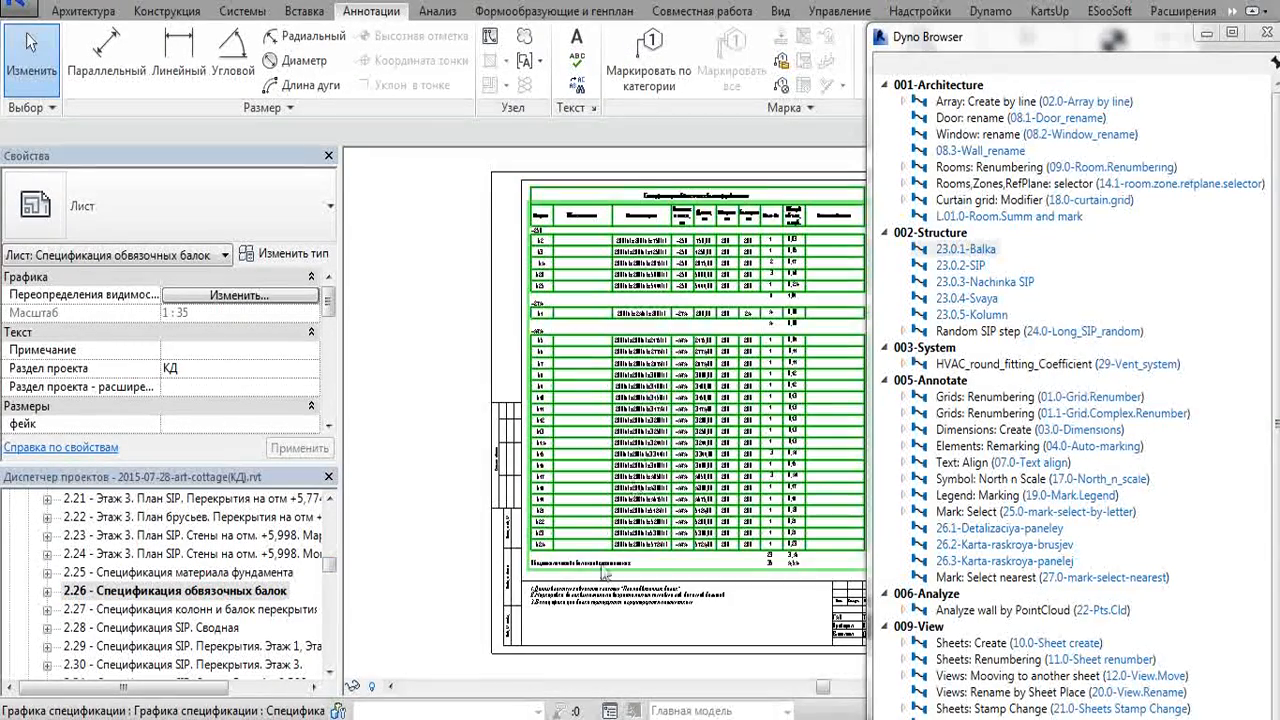
Examine the beam rows of the strapping beam specification, move the Dyno Browser out of the way and close the sheet.
scroll(590, 540, "up", 2)
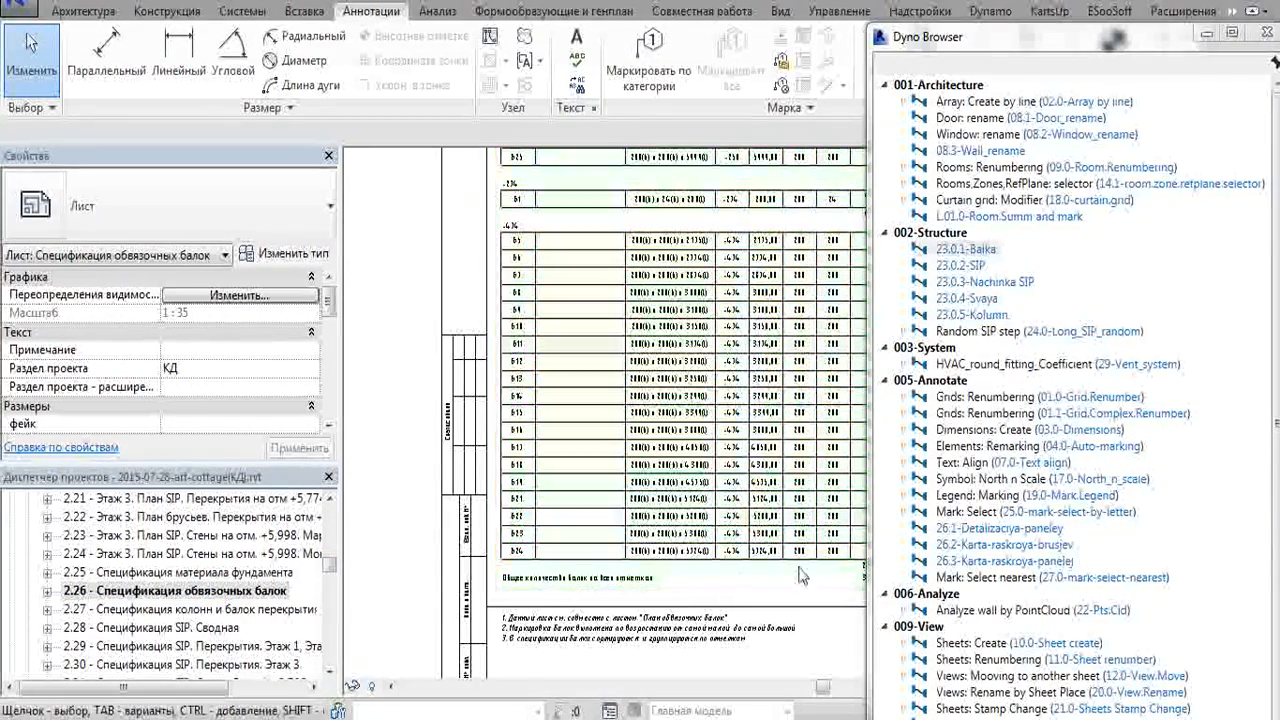
scroll(697, 571, "up", 2)
scroll(697, 571, "down", 5)
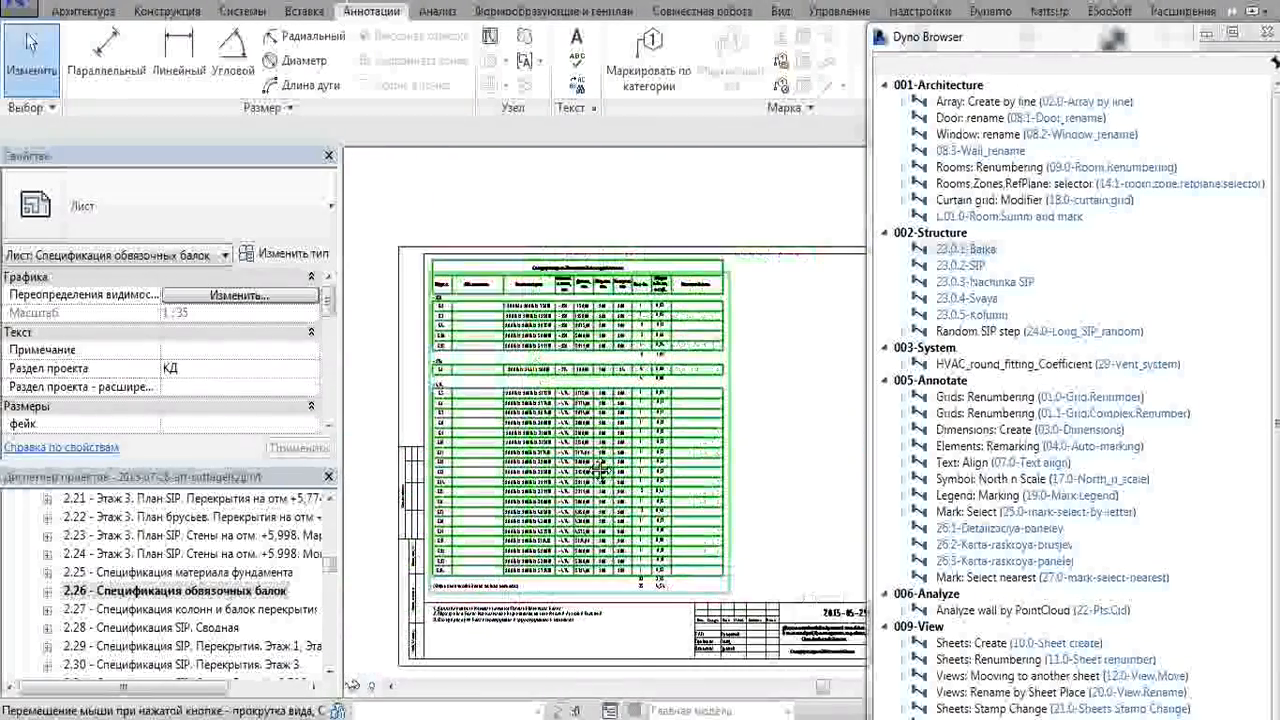
left_click_drag(1040, 37, 1005, 232)
left_click(1253, 161)
left_click_drag(1088, 234, 1103, 155)
Switch to Excel and try to clear columns AI to AR on sheet 2, holding the data of beams Б25 to Б34.
key("alt+Tab")
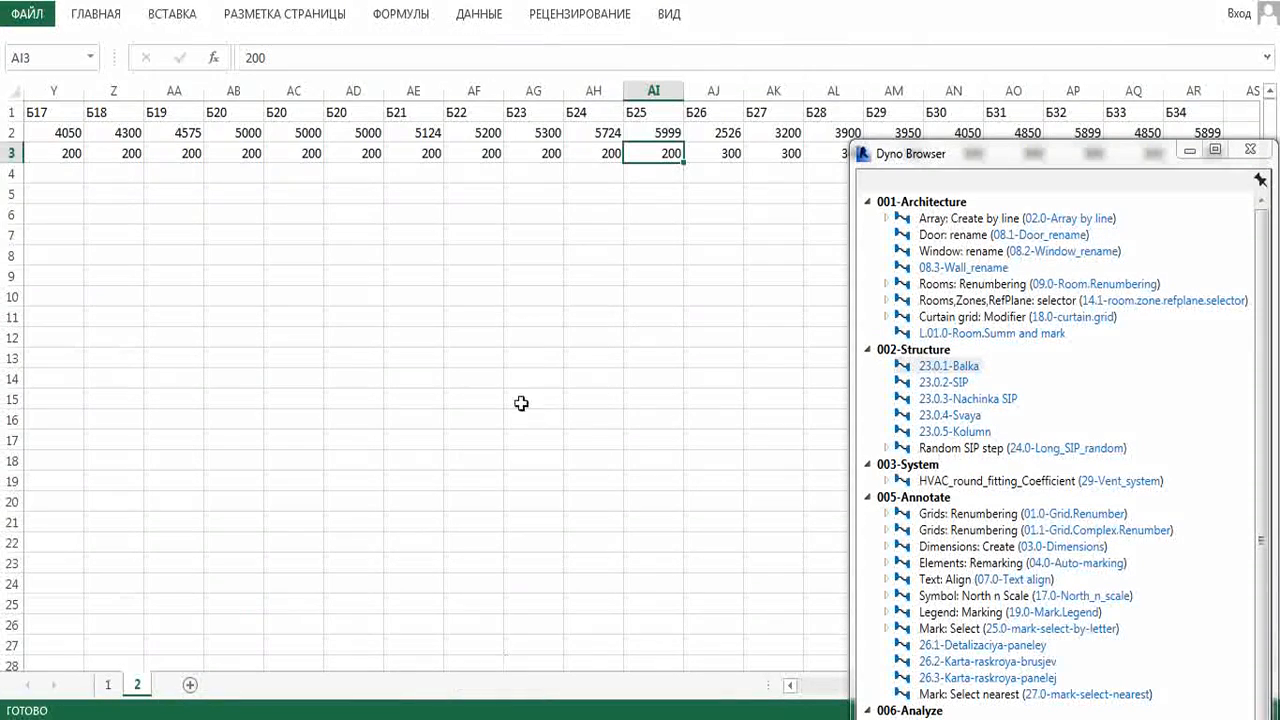
left_click(604, 152)
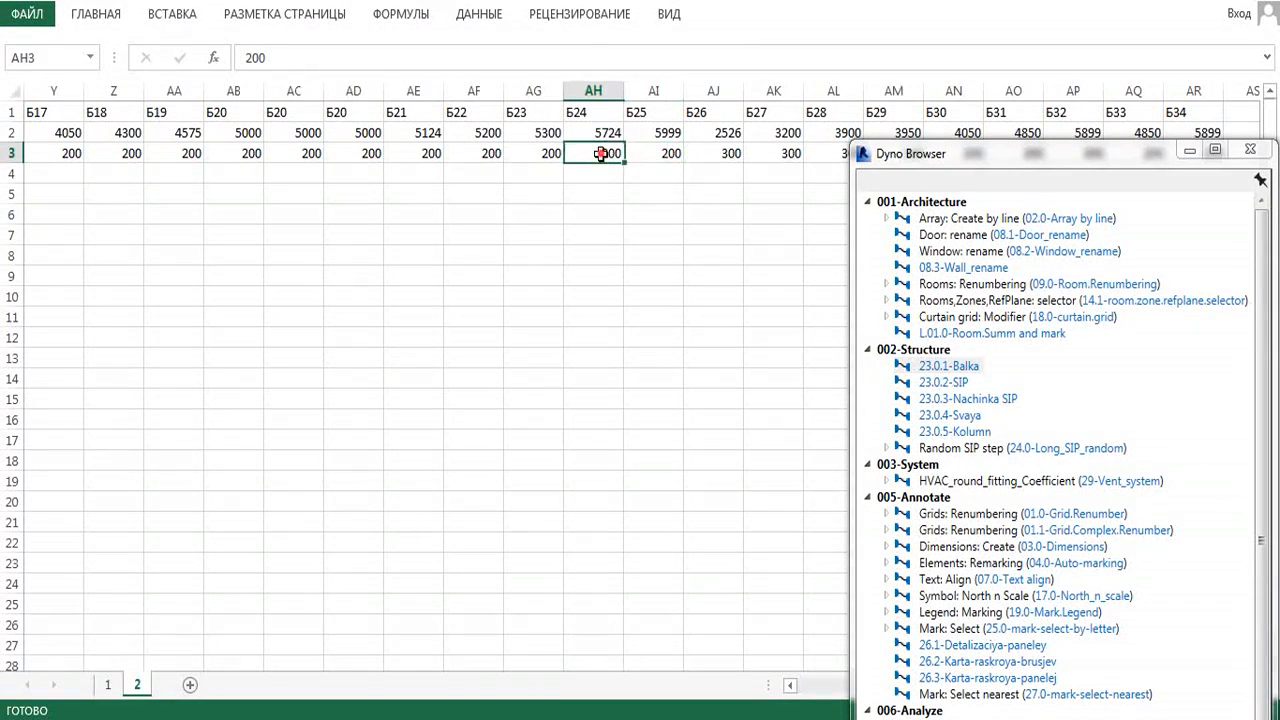
left_click_drag(653, 83, 1193, 88)
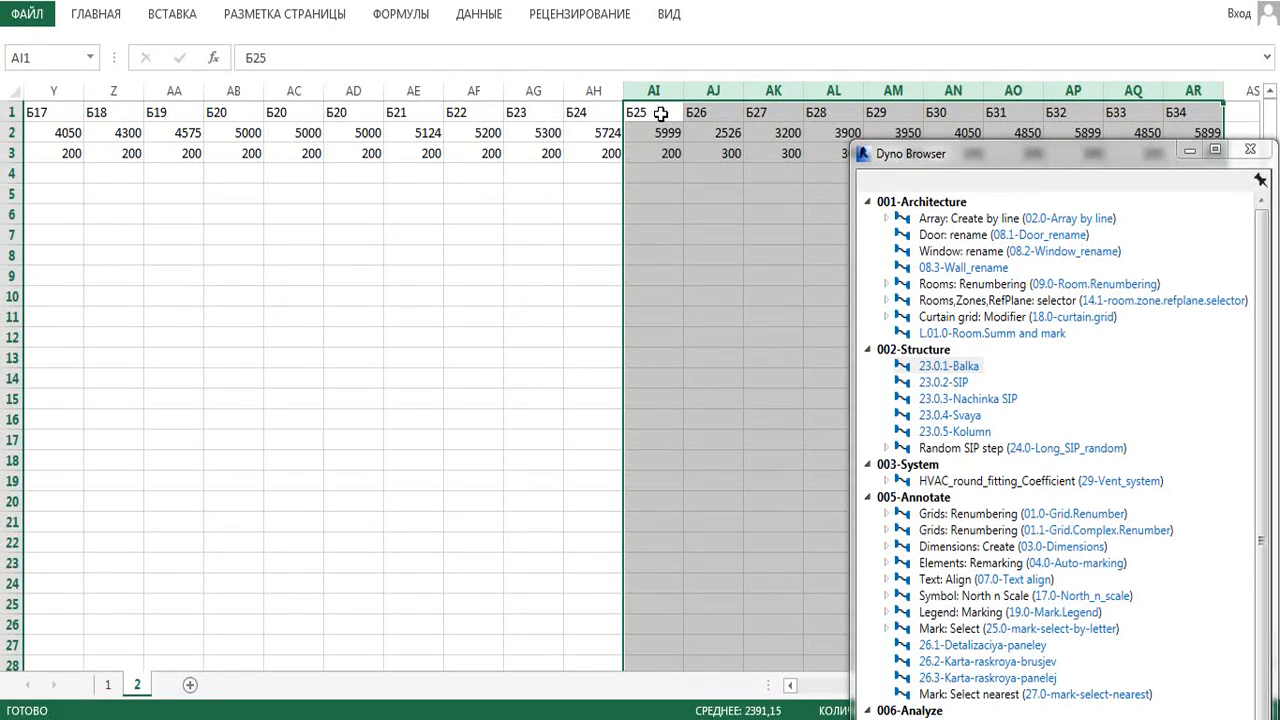
key("Delete")
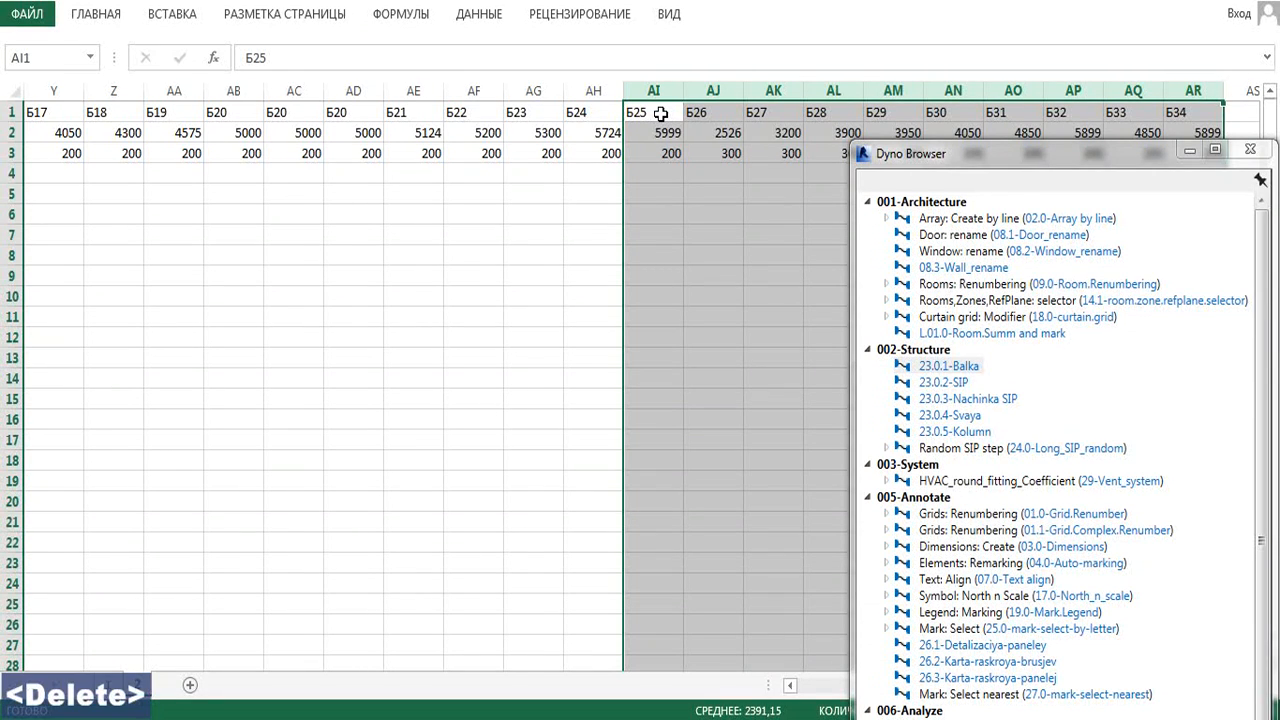
left_click(690, 180)
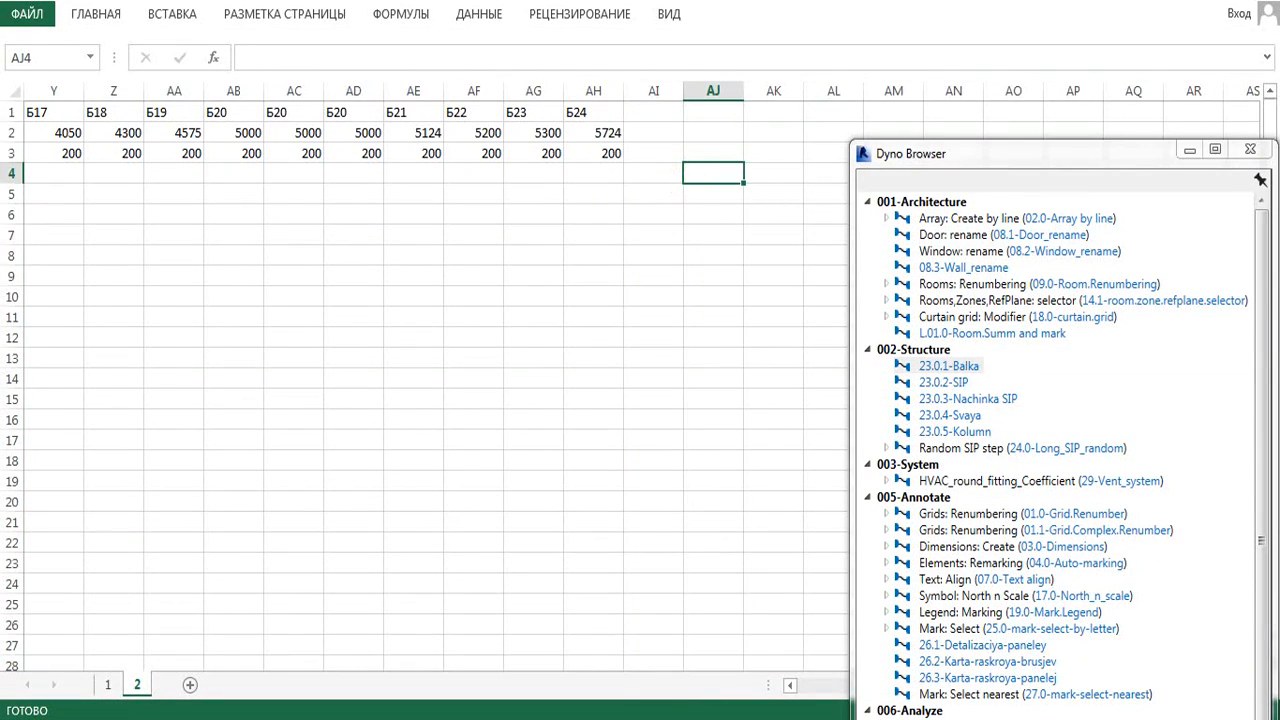
Switch to Revit and compare the beam marks on specification sheets 2.27 (columns and floor beams) and 2.26 (strapping beams).
key("alt+Tab")
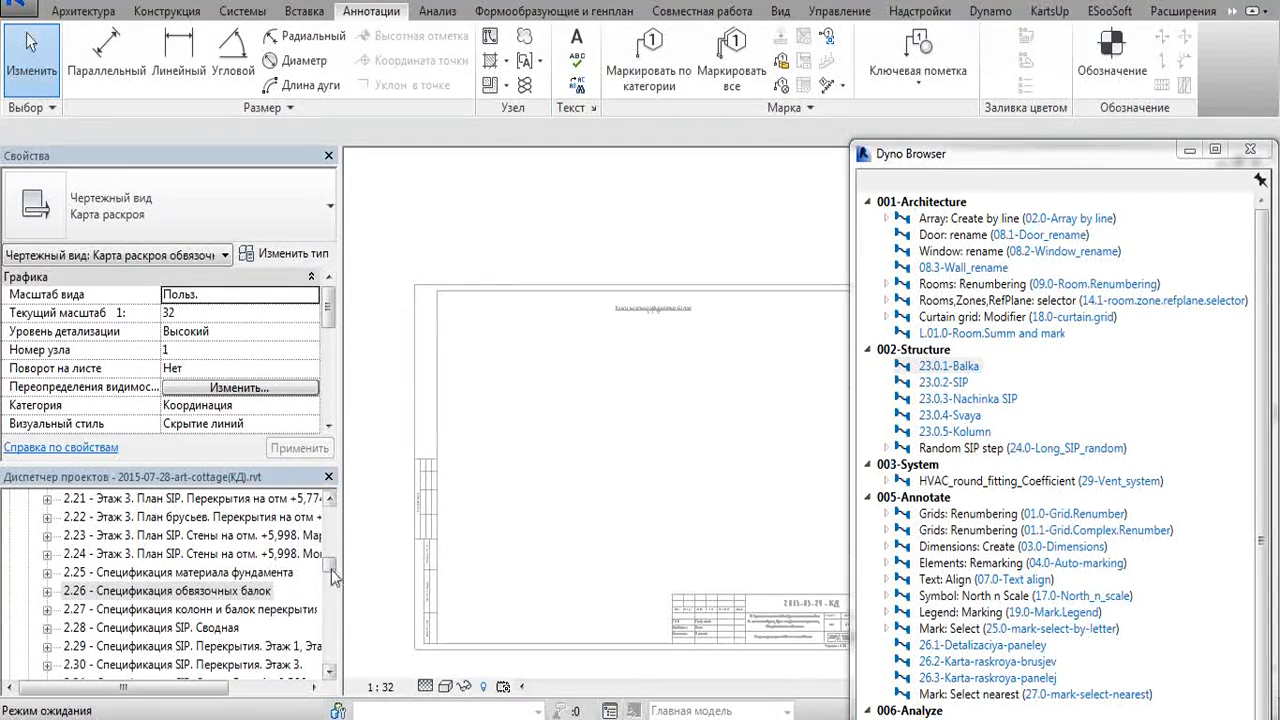
double_click(292, 609)
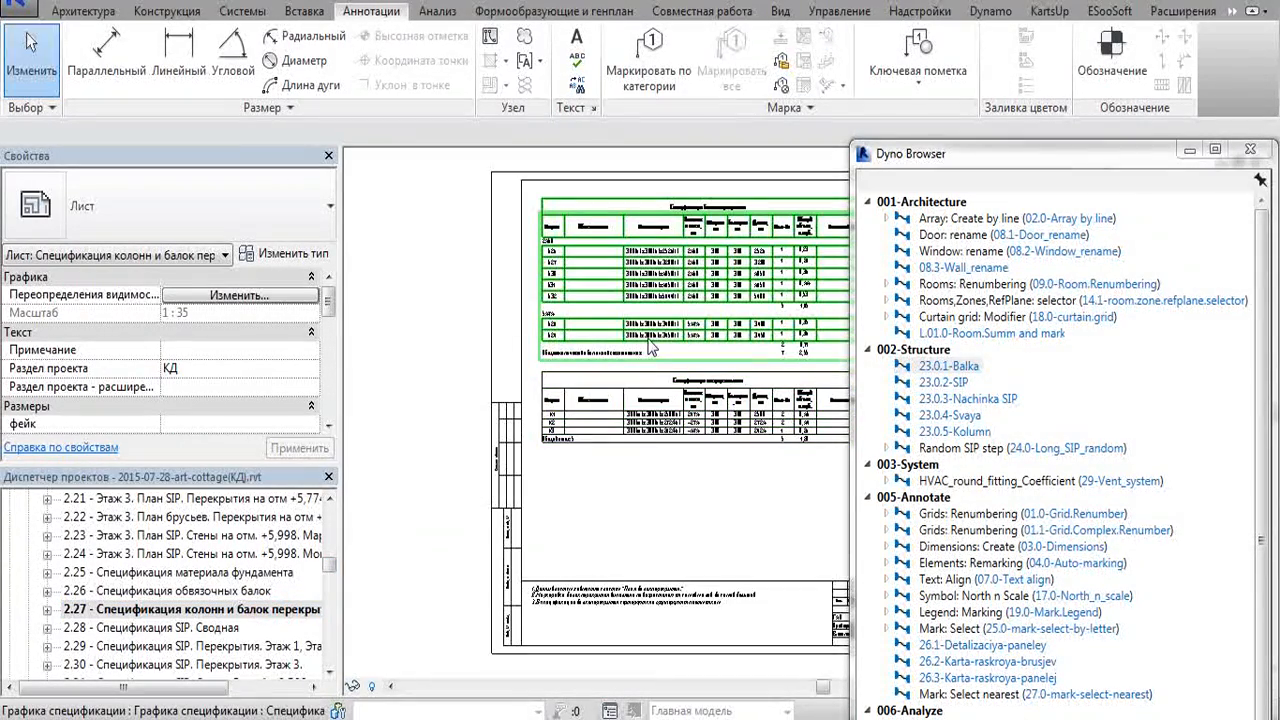
scroll(570, 275, "up", 3)
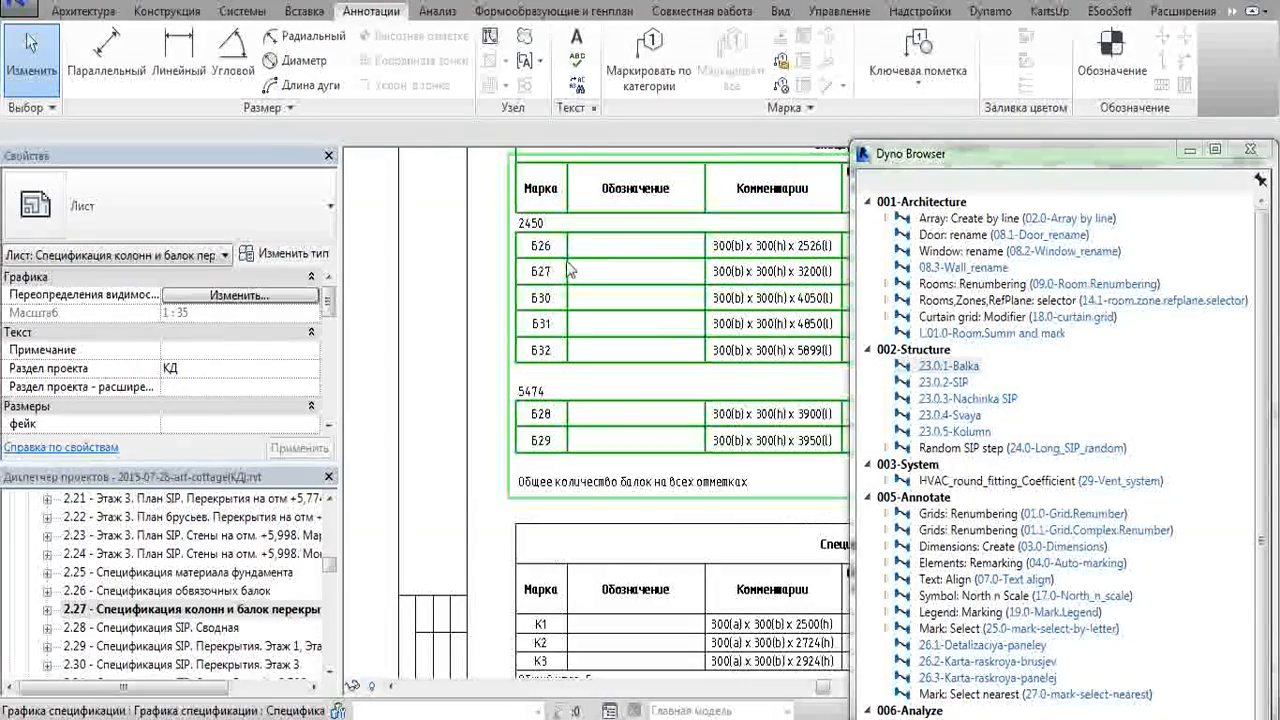
double_click(238, 591)
scroll(561, 547, "up", 4)
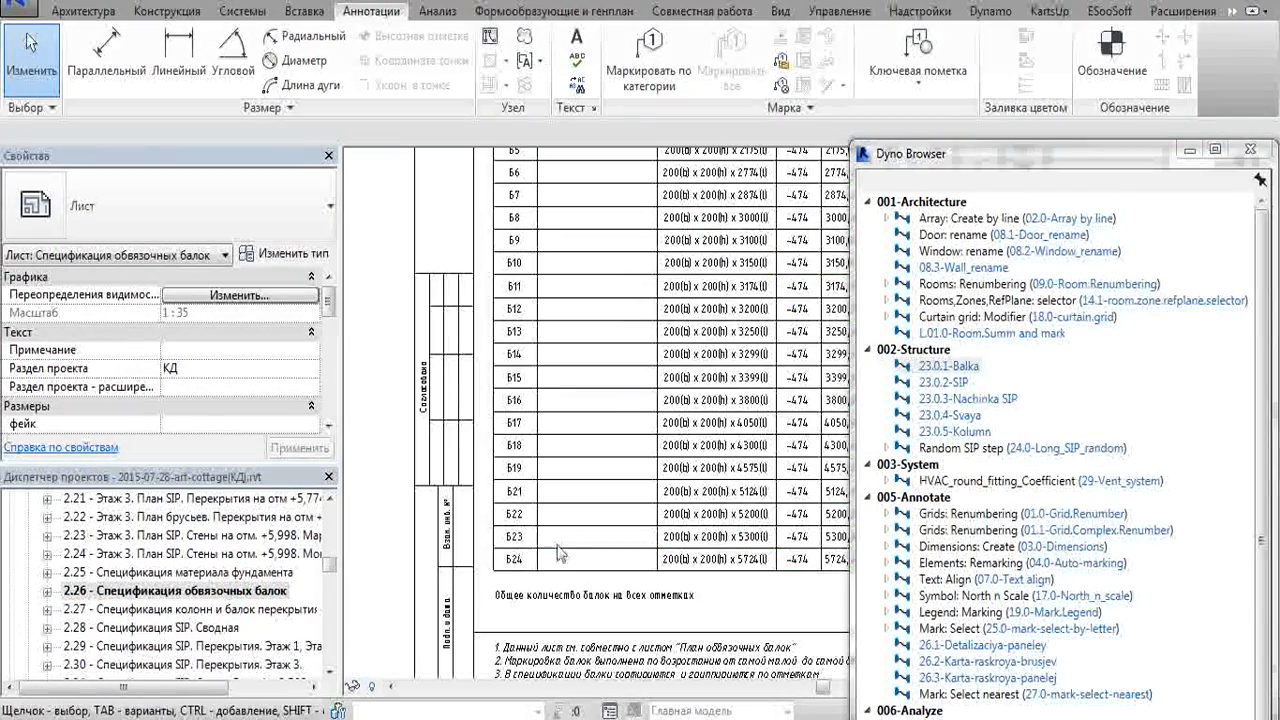
scroll(580, 552, "down", 3)
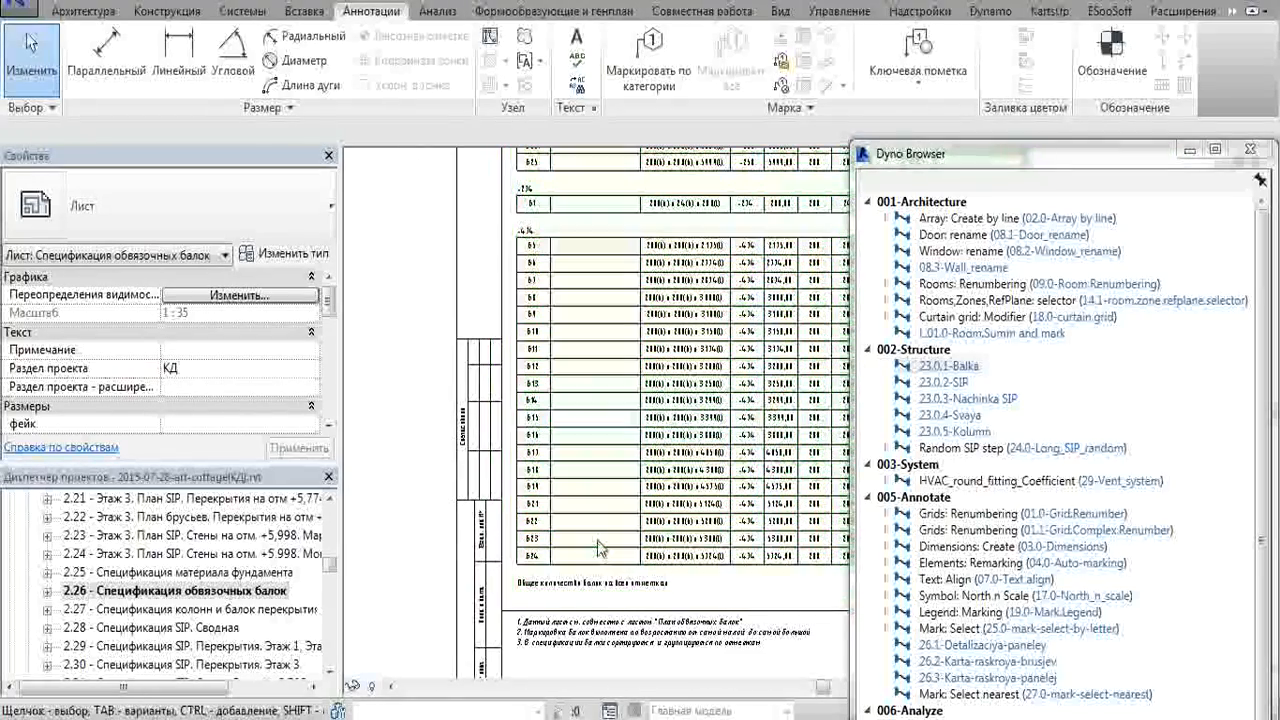
scroll(572, 362, "up", 5)
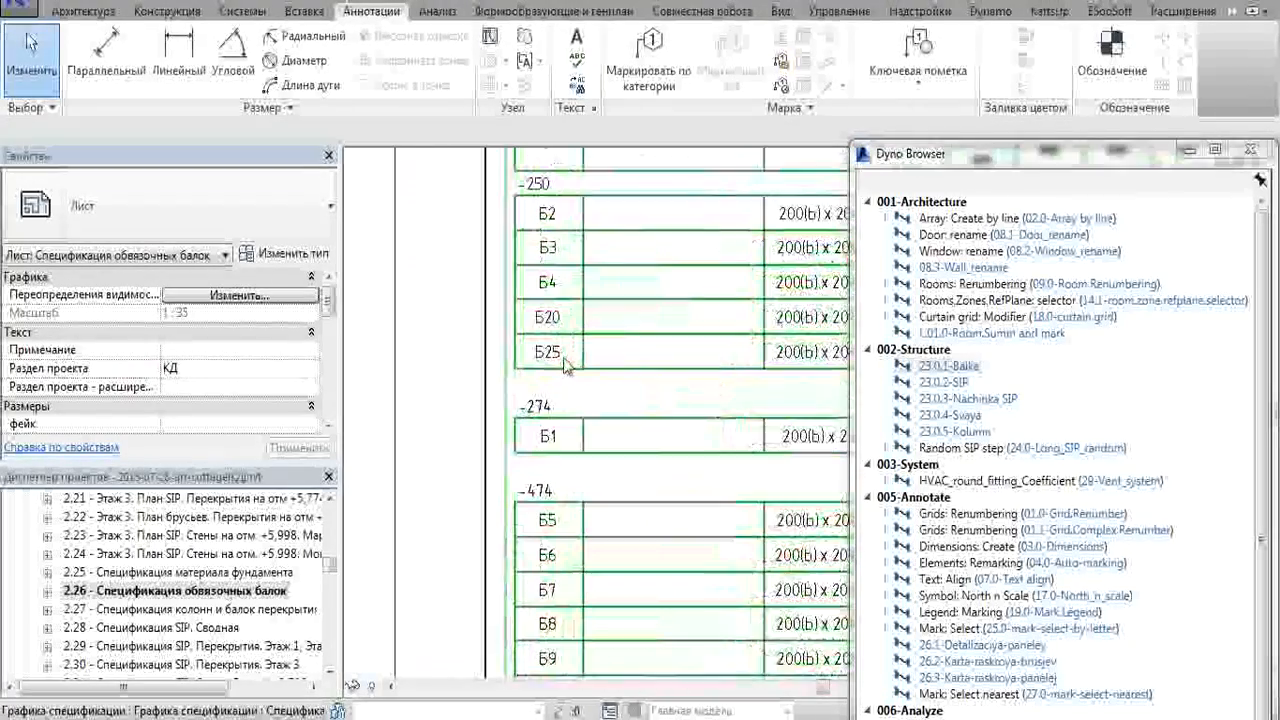
scroll(560, 369, "down", 3)
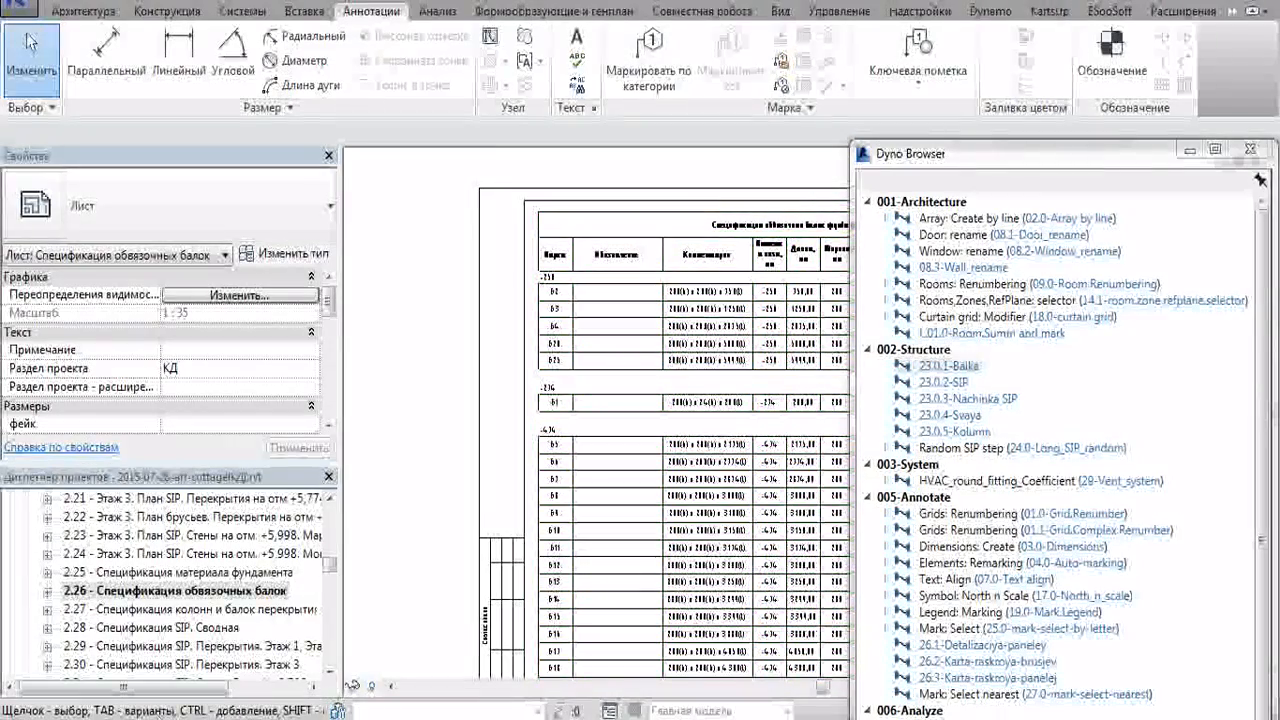
key("alt+Tab")
key("alt+Tab")
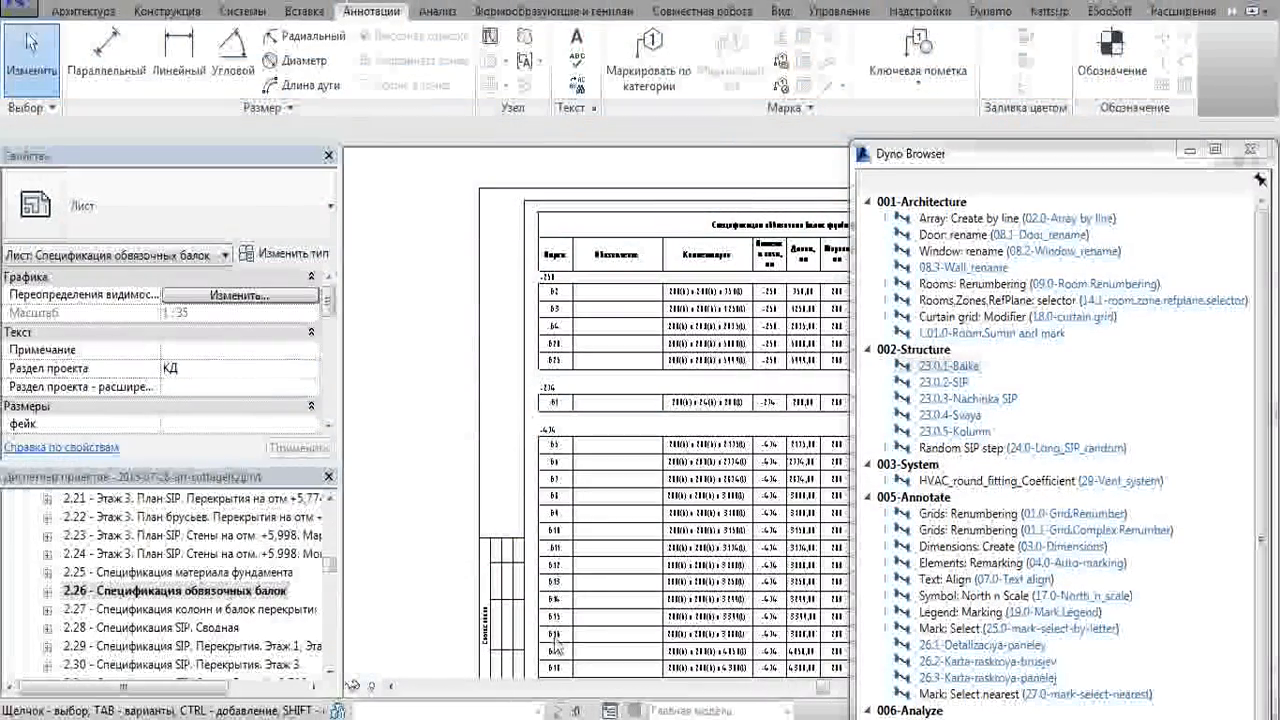
In Excel, undo the last clearing and clear only columns AJ to AR, holding beams Б26 to Б34.
key("alt+Tab")
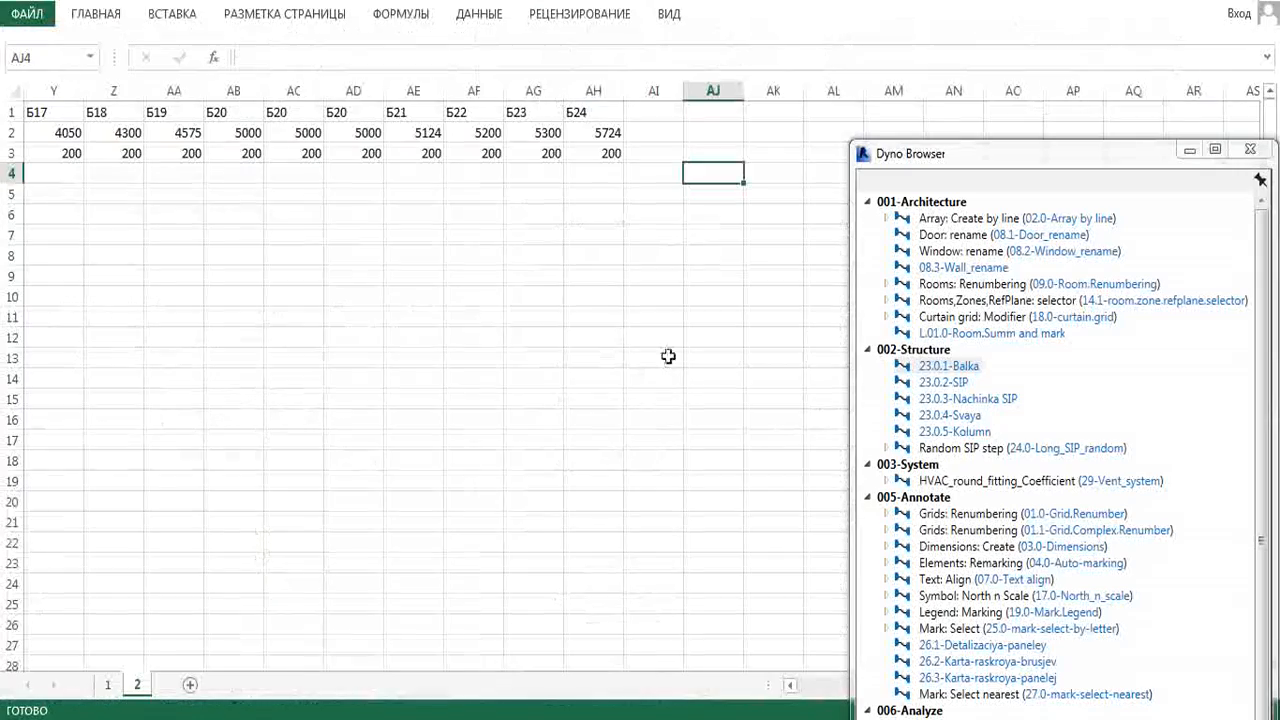
left_click(660, 296)
key("ctrl+z")
left_click(713, 90)
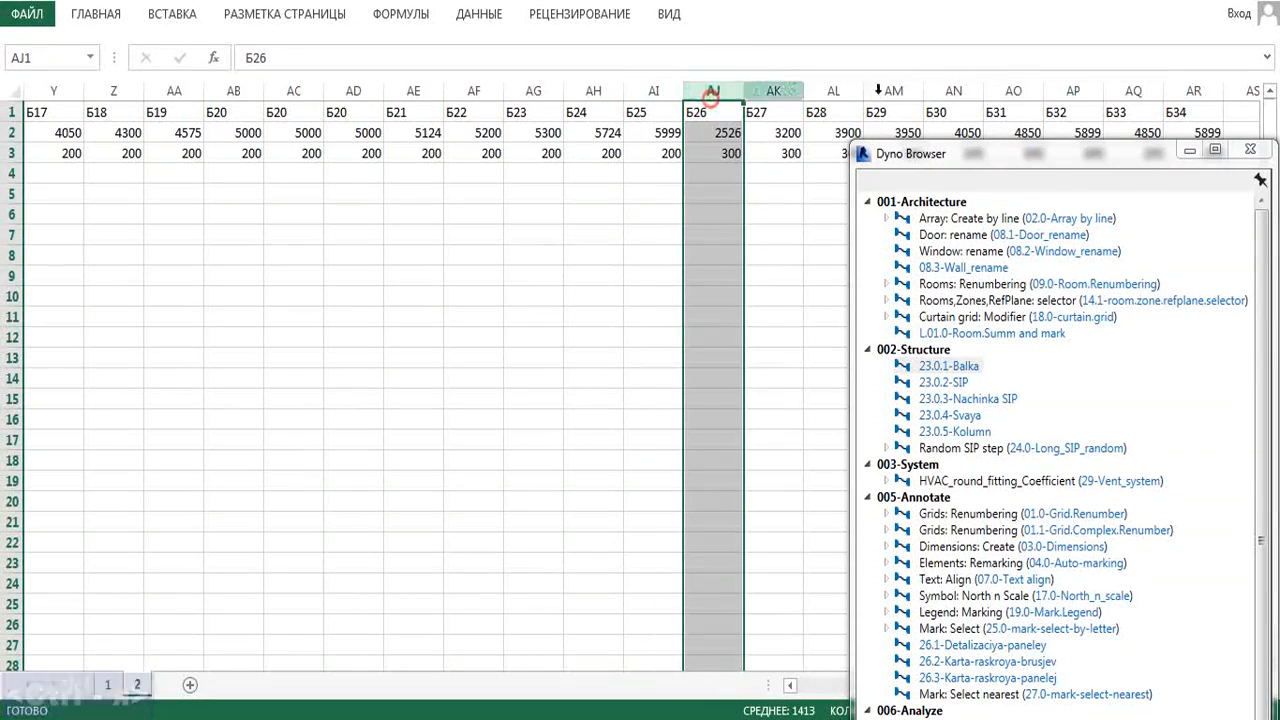
left_click(1190, 90, "shift")
key("Delete")
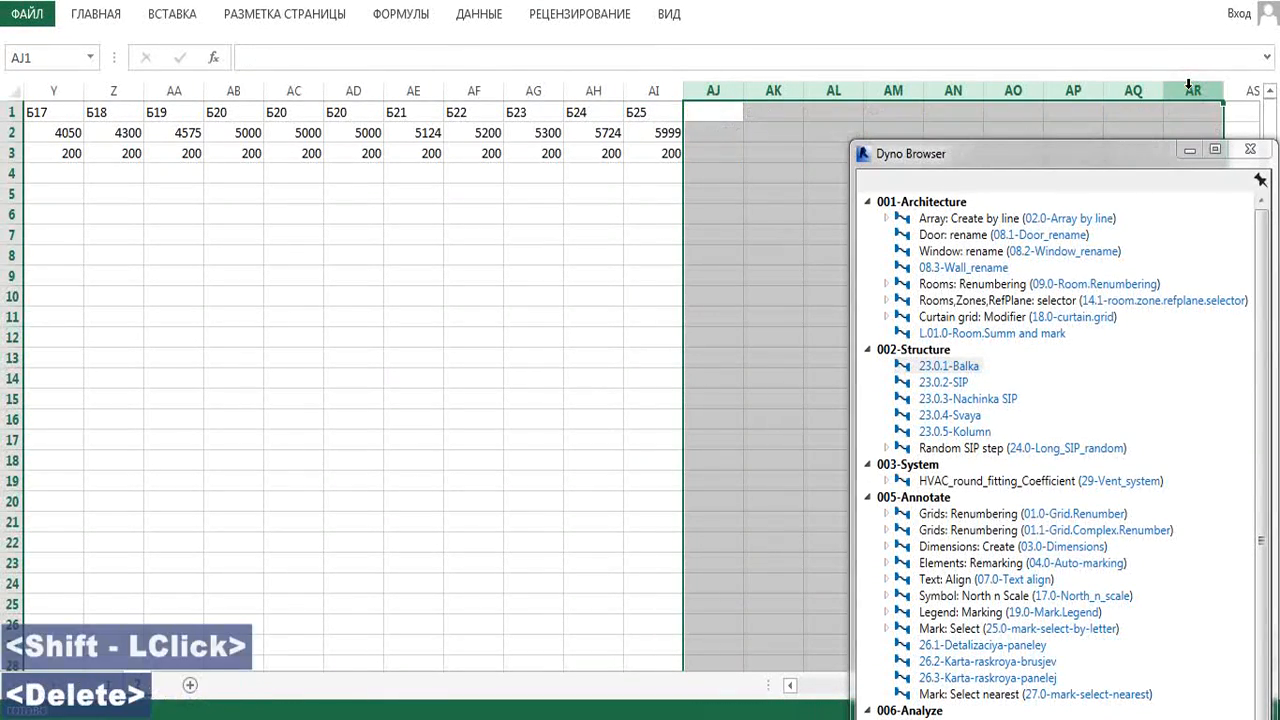
In Revit, check the floor beam marks on sheet 2.27, move the Dyno Browser aside and close both specification sheets.
key("alt+Tab")
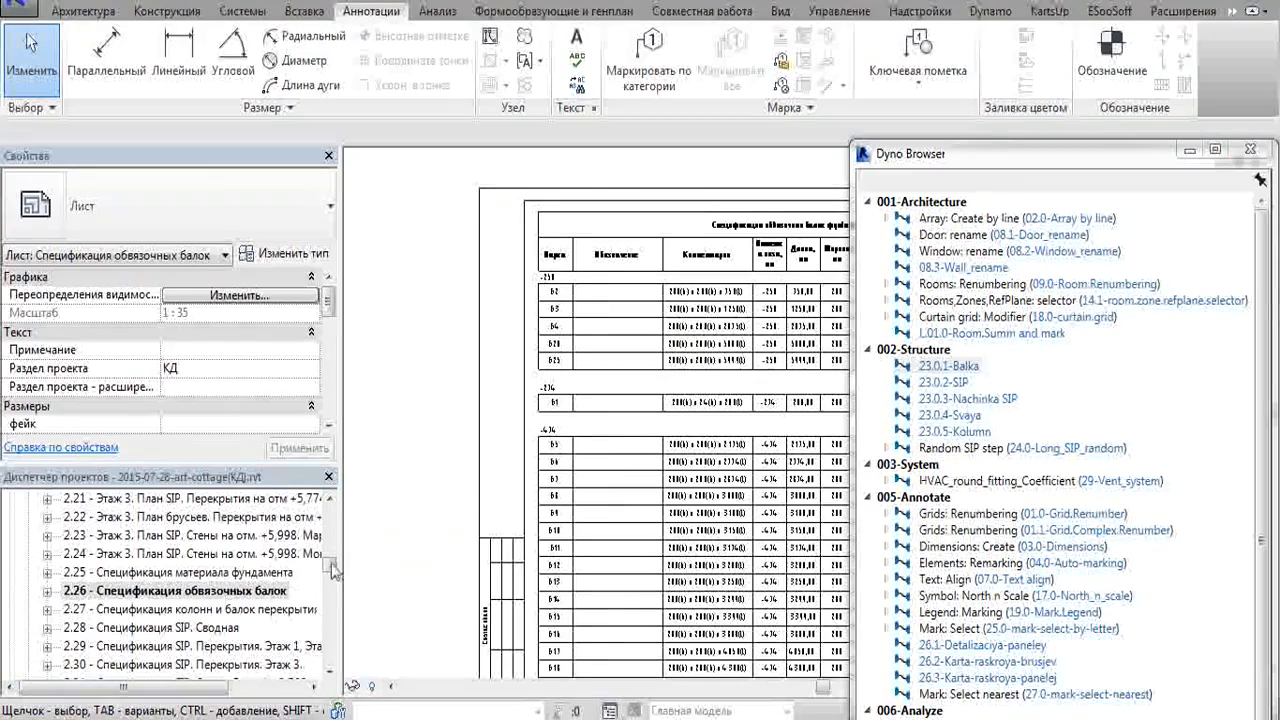
double_click(230, 609)
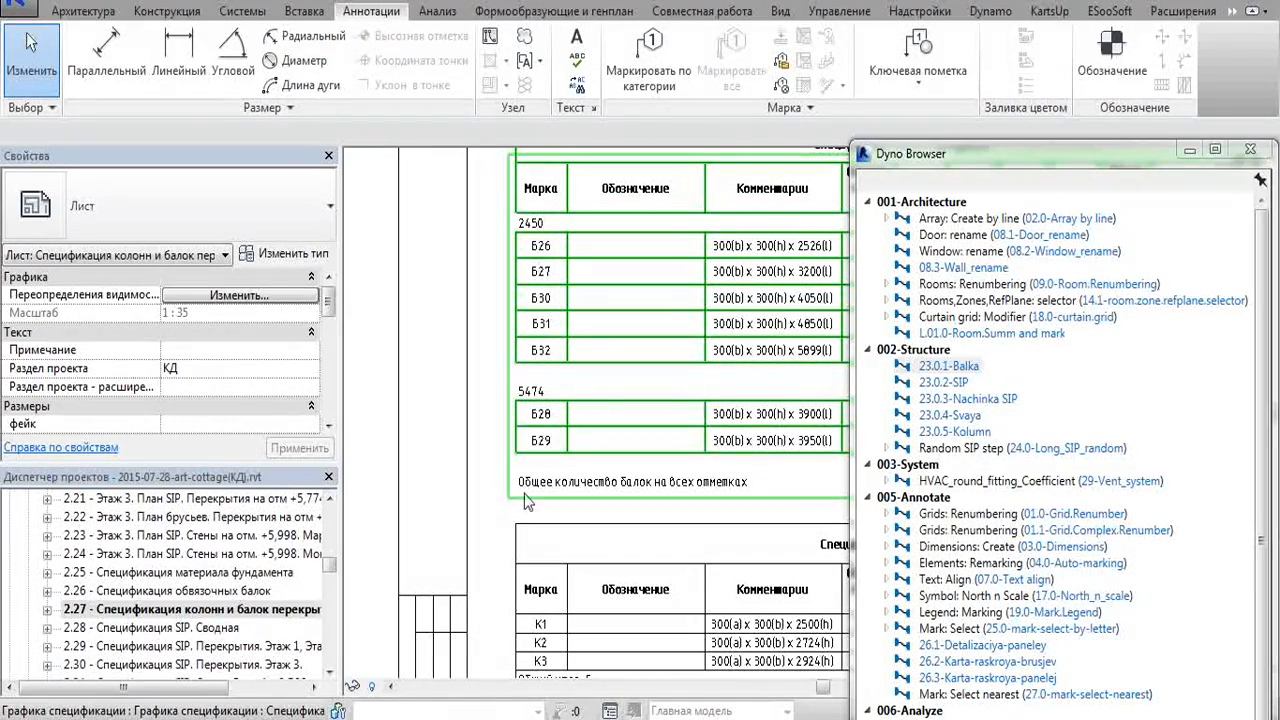
scroll(532, 290, "down", 2)
middle_click_drag(535, 294, 579, 377)
left_click(948, 366)
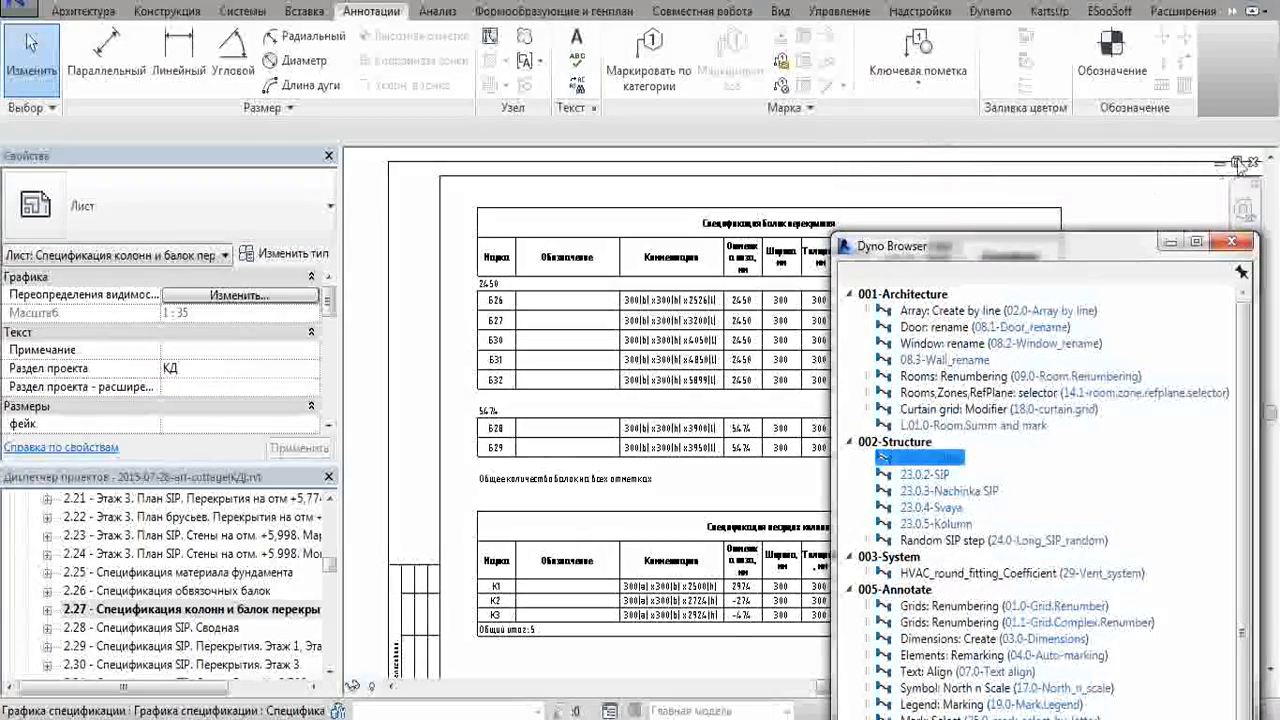
left_click(1252, 163)
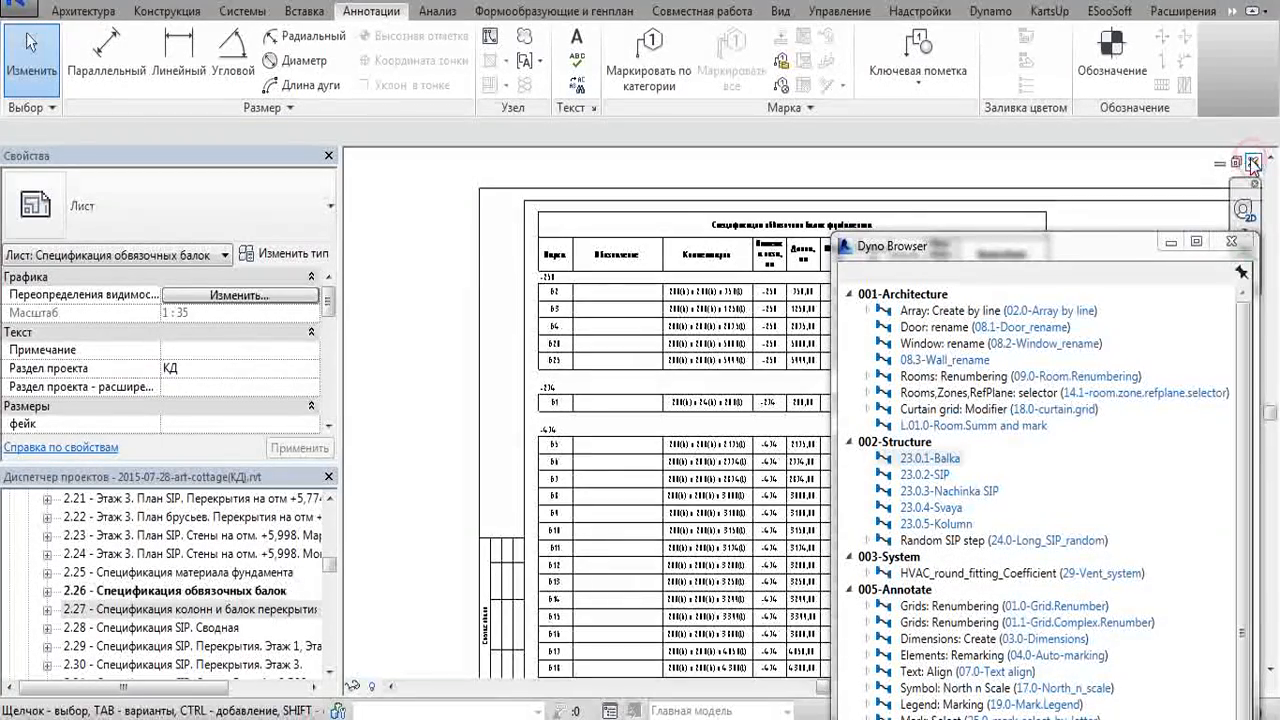
left_click(1252, 163)
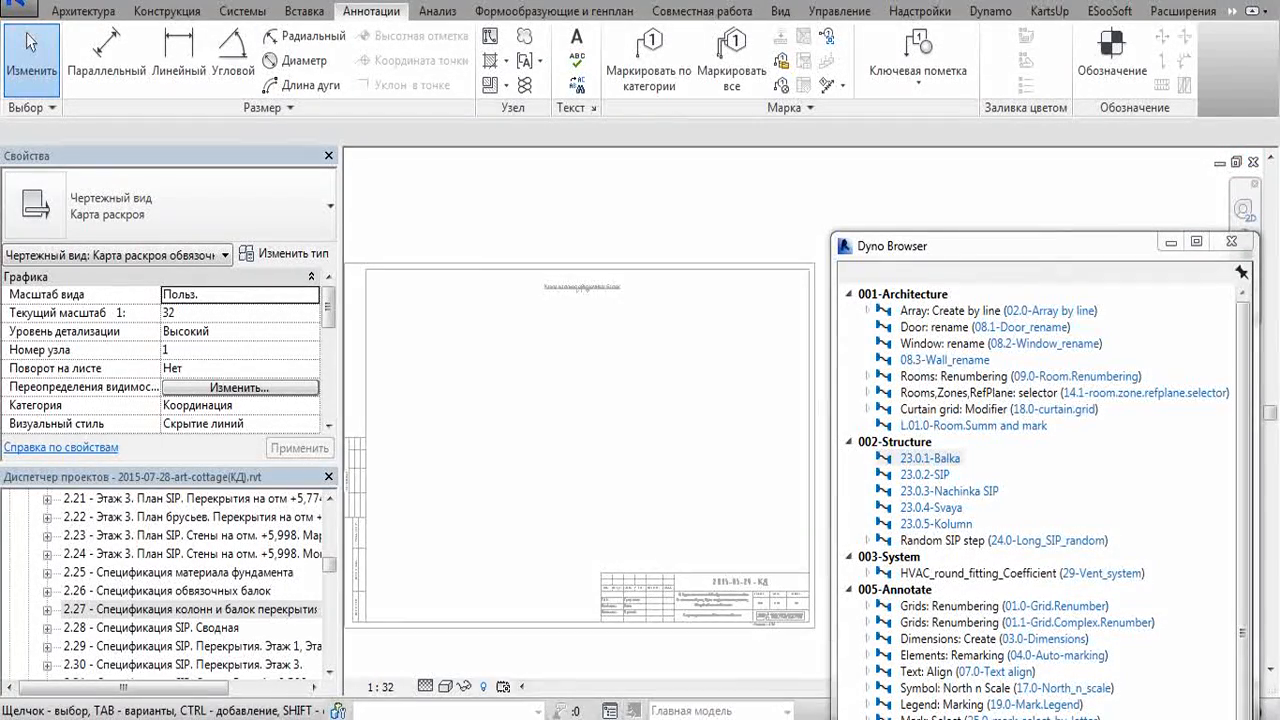
Open the 3D view and inspect the 300(b) x 300(t) timber column at the building's corner from the side.
left_click(350, 0)
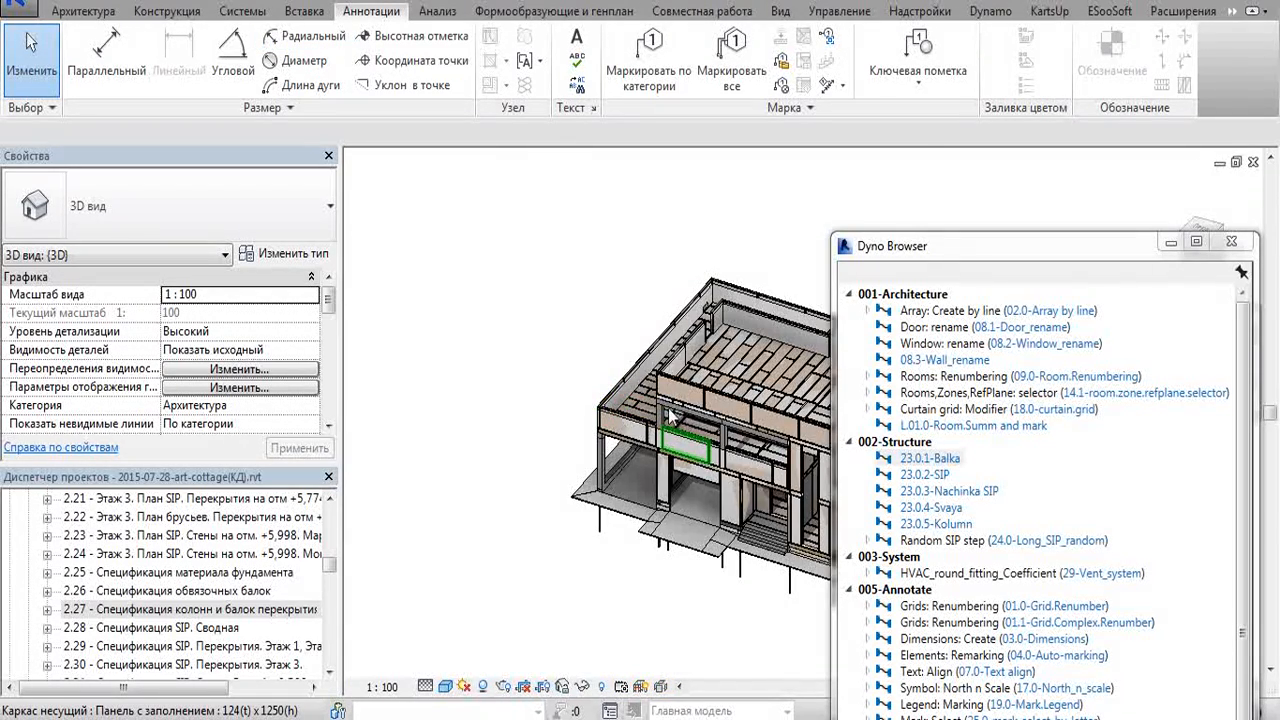
scroll(670, 418, "up", 3)
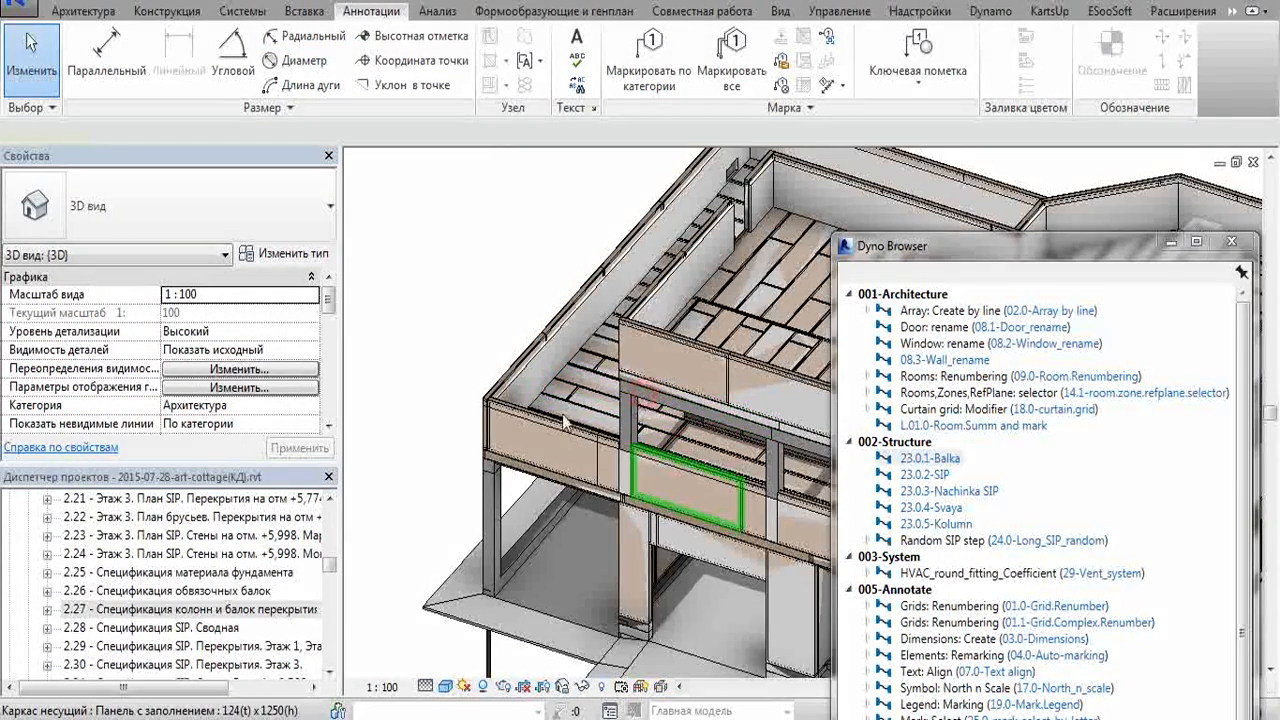
left_click(436, 456)
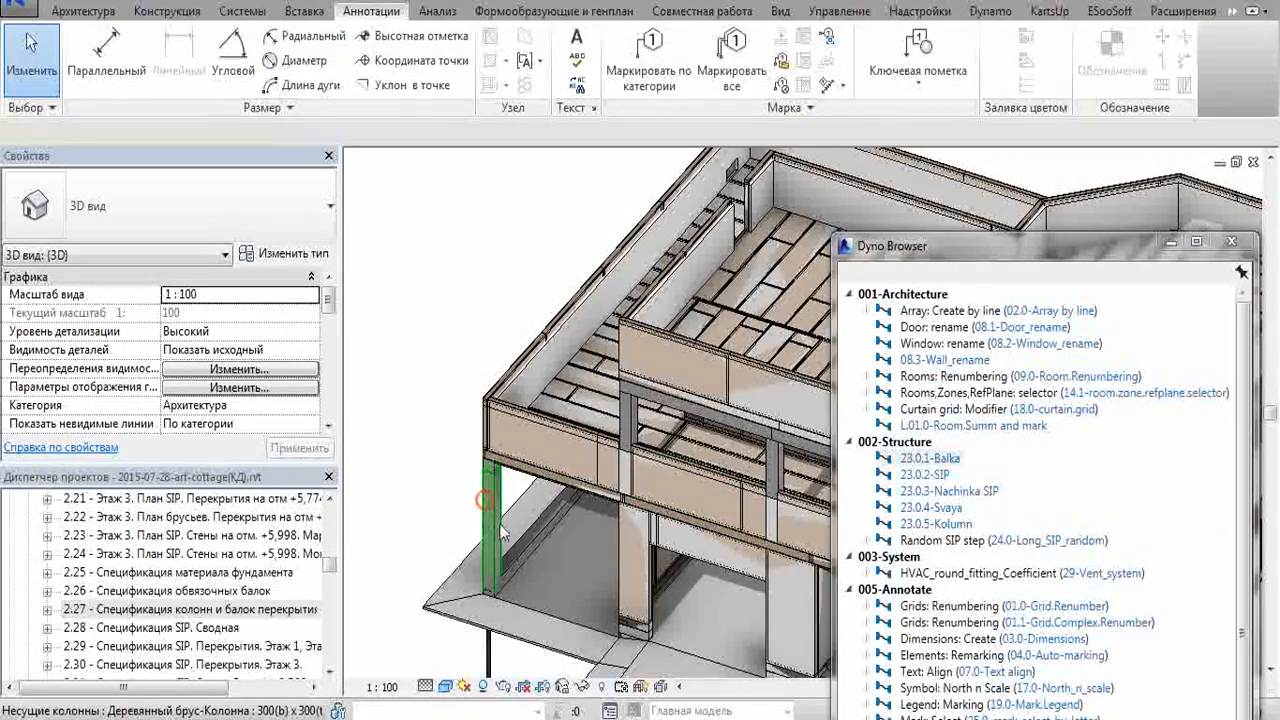
left_click(489, 508)
middle_click_drag(489, 508, 466, 323, "shift")
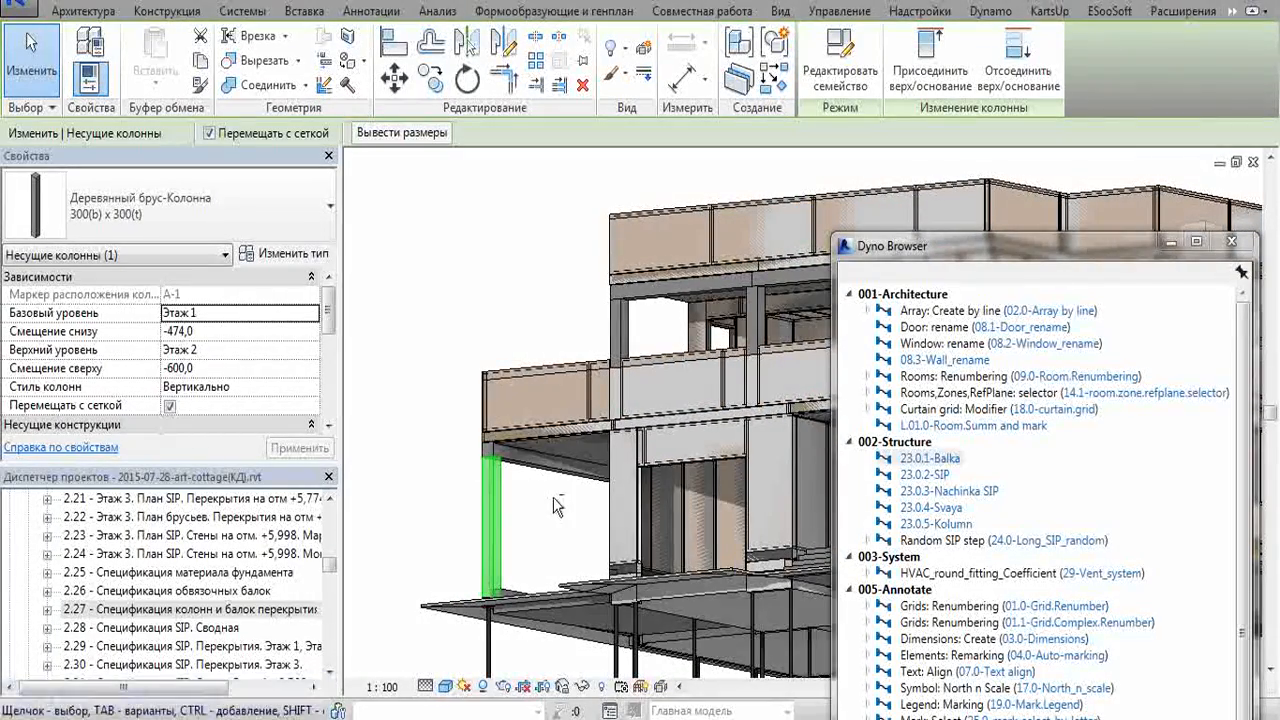
middle_click_drag(566, 521, 565, 562, "shift")
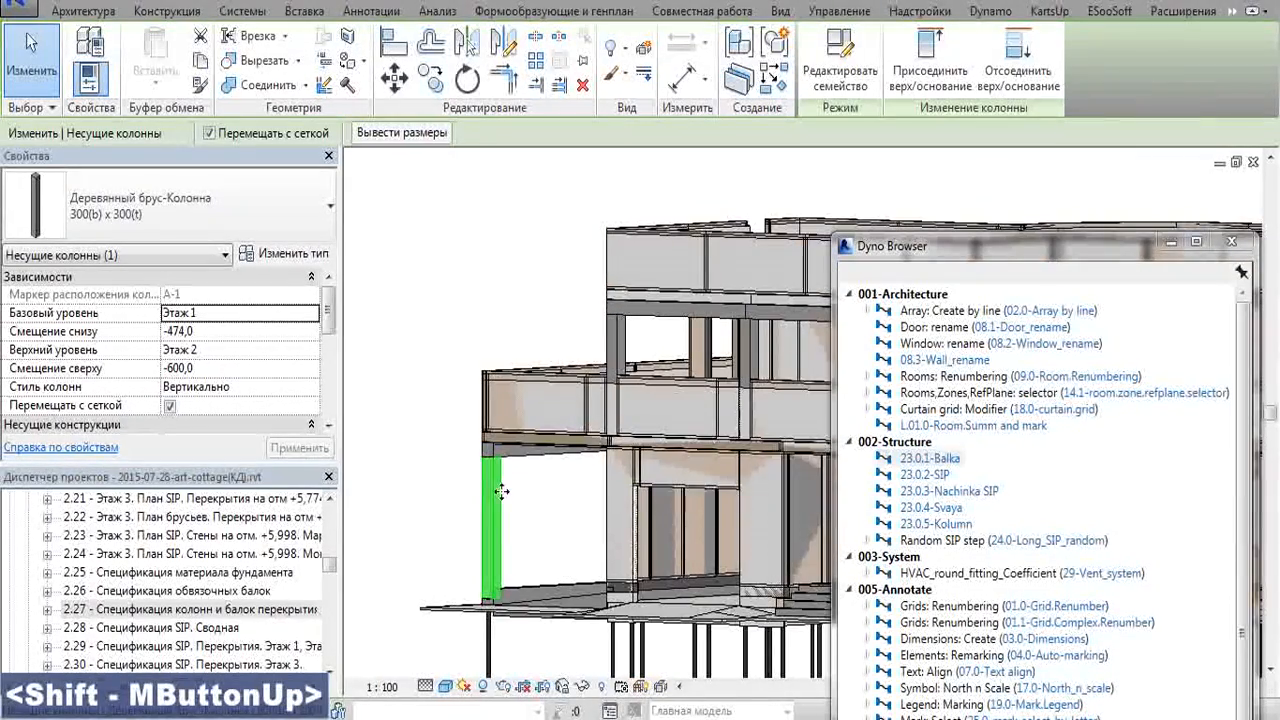
Inspect the floor beam above the corner column and the one on the upper storey, and close the 3D view.
left_click(540, 452)
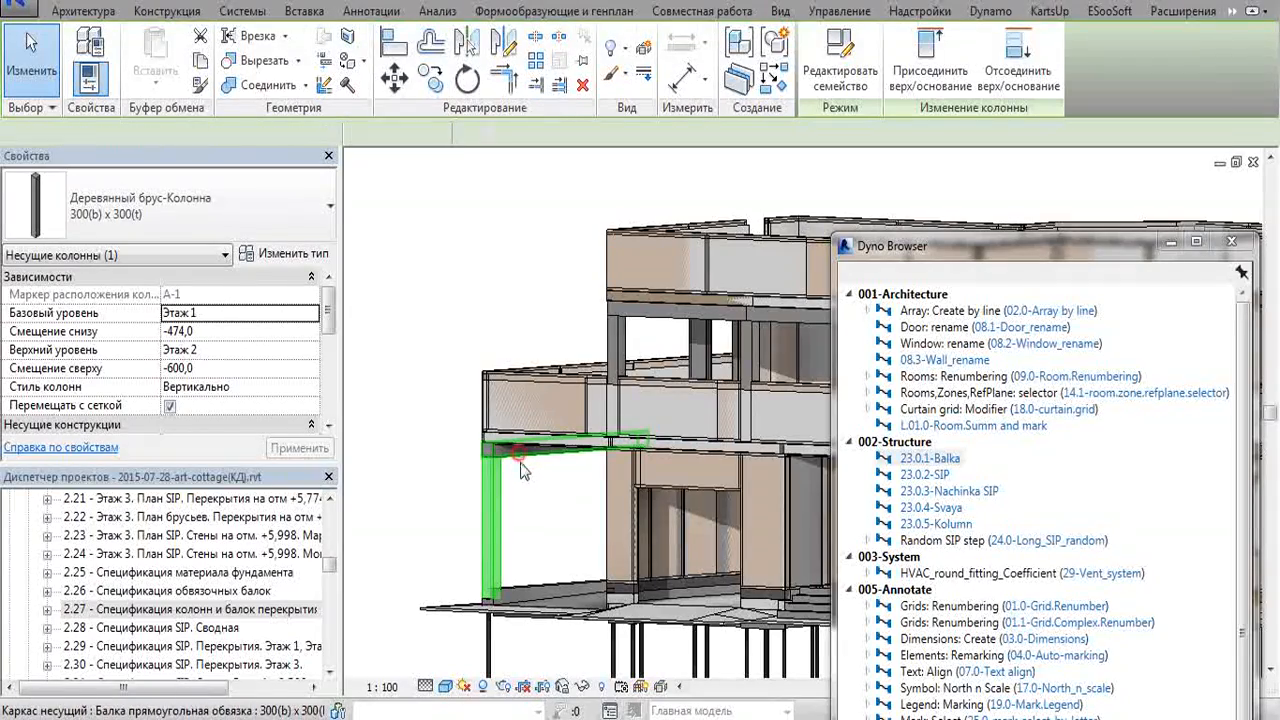
mouse_move(531, 490)
middle_mouse_down("shift")
mouse_move(528, 508)
mouse_move(512, 508)
middle_mouse_up("shift")
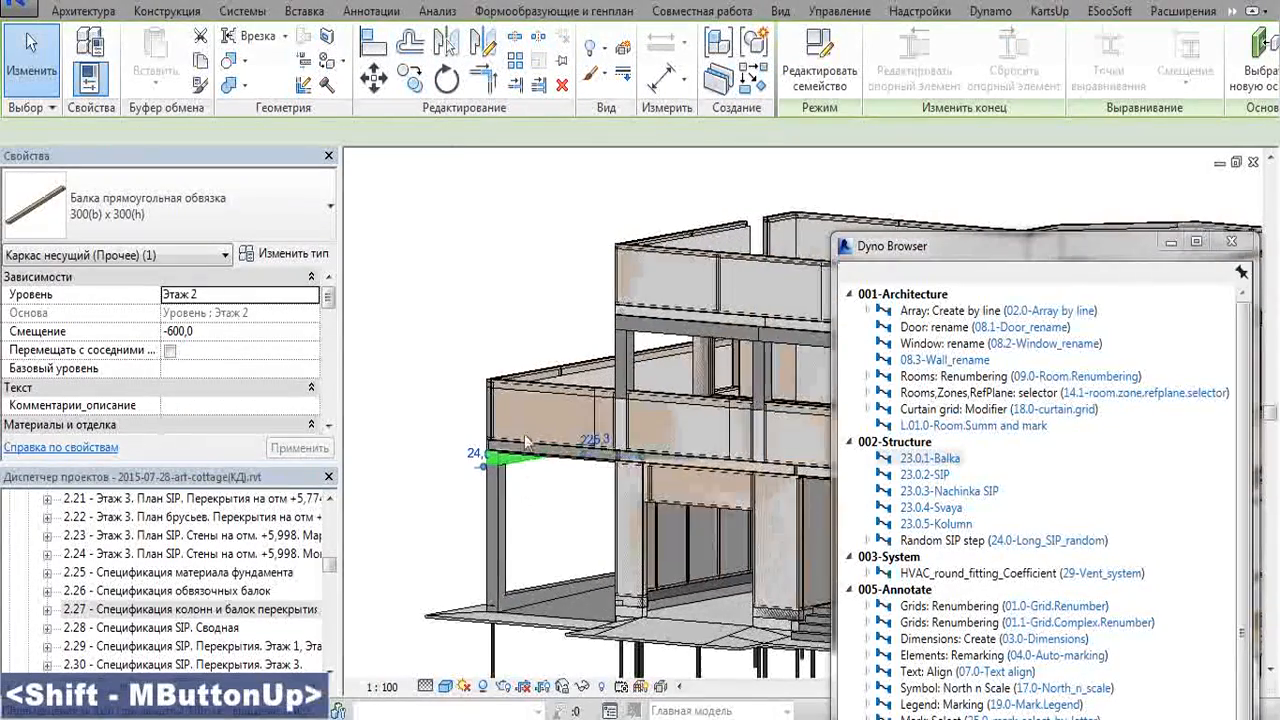
left_click(507, 262)
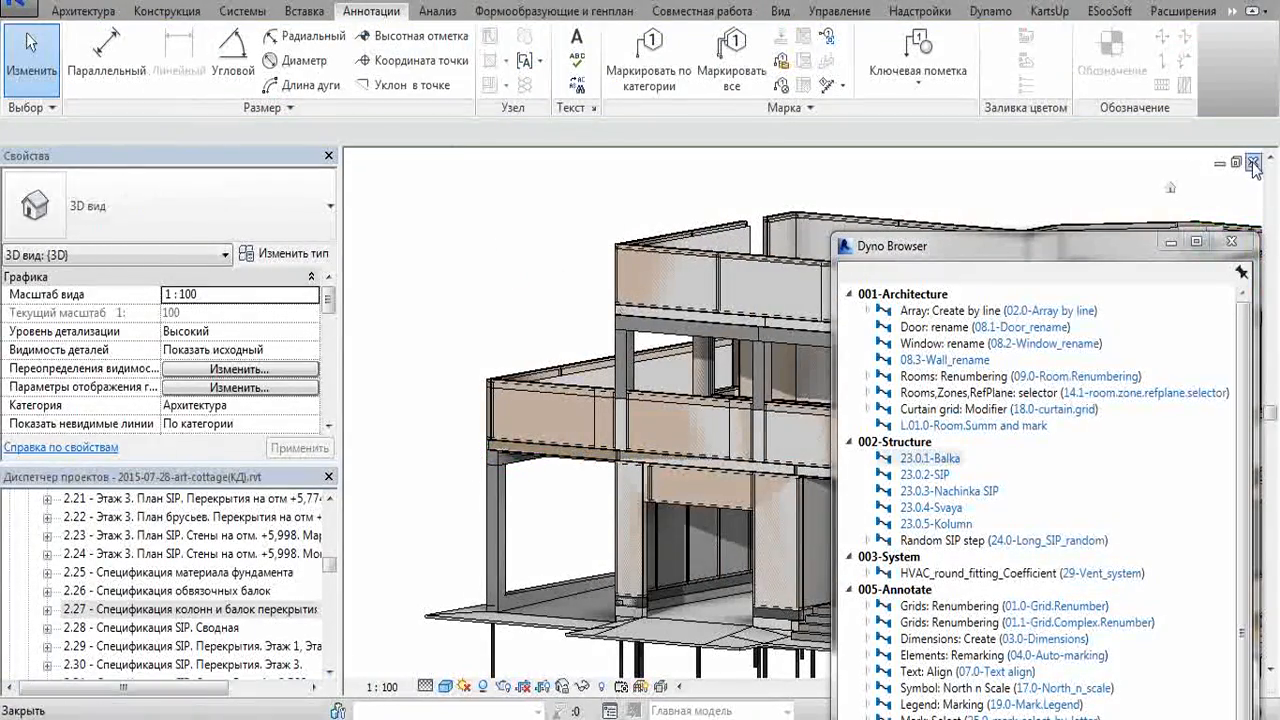
left_click(672, 336)
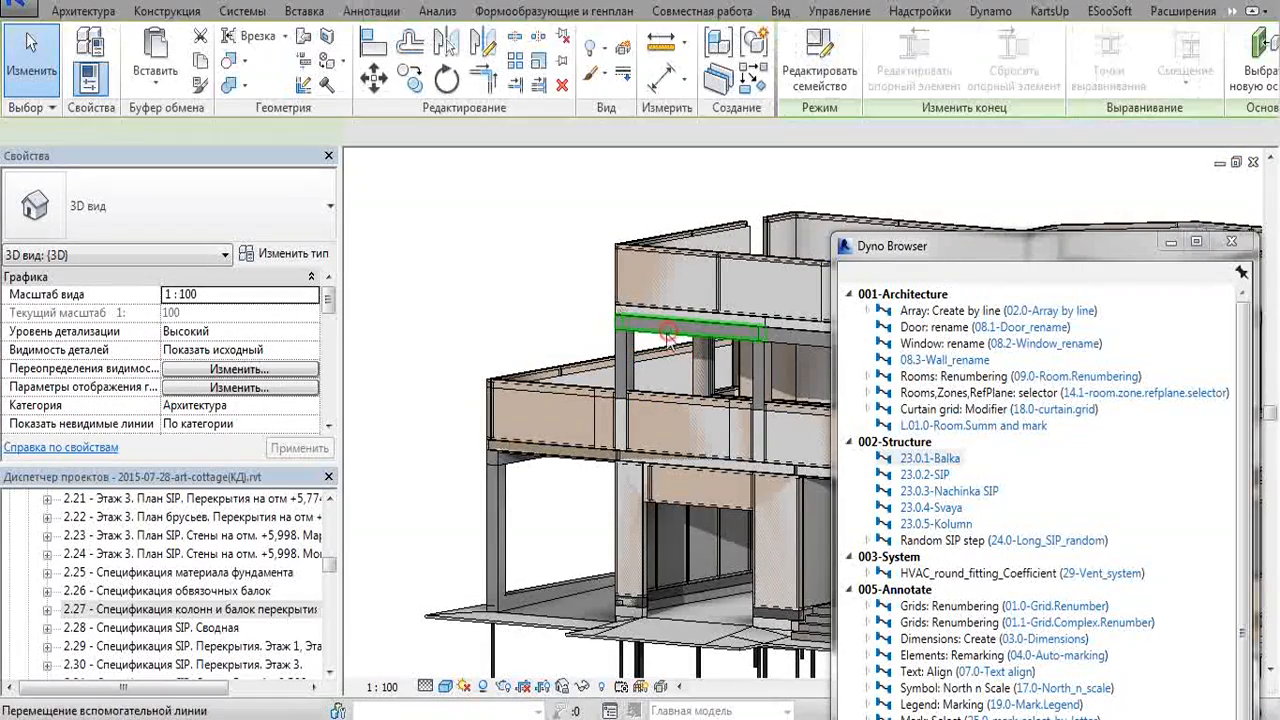
middle_click_drag(672, 336, 494, 345, "shift")
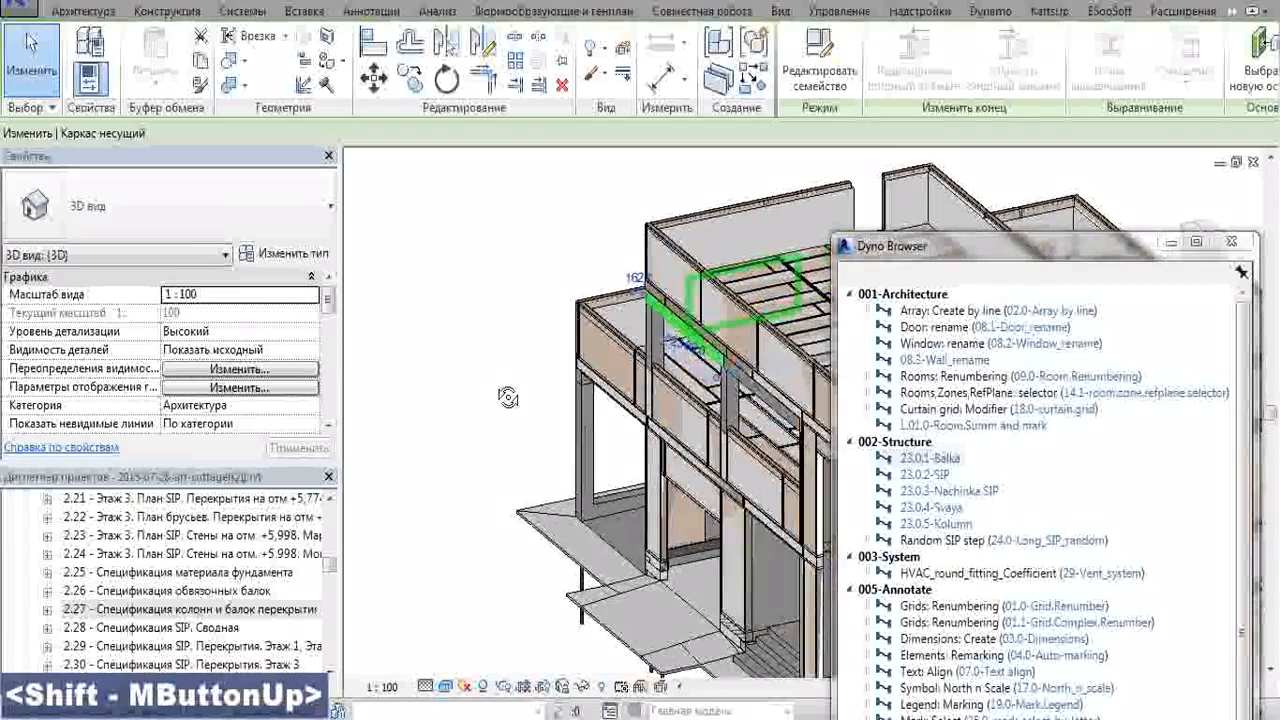
key("Escape")
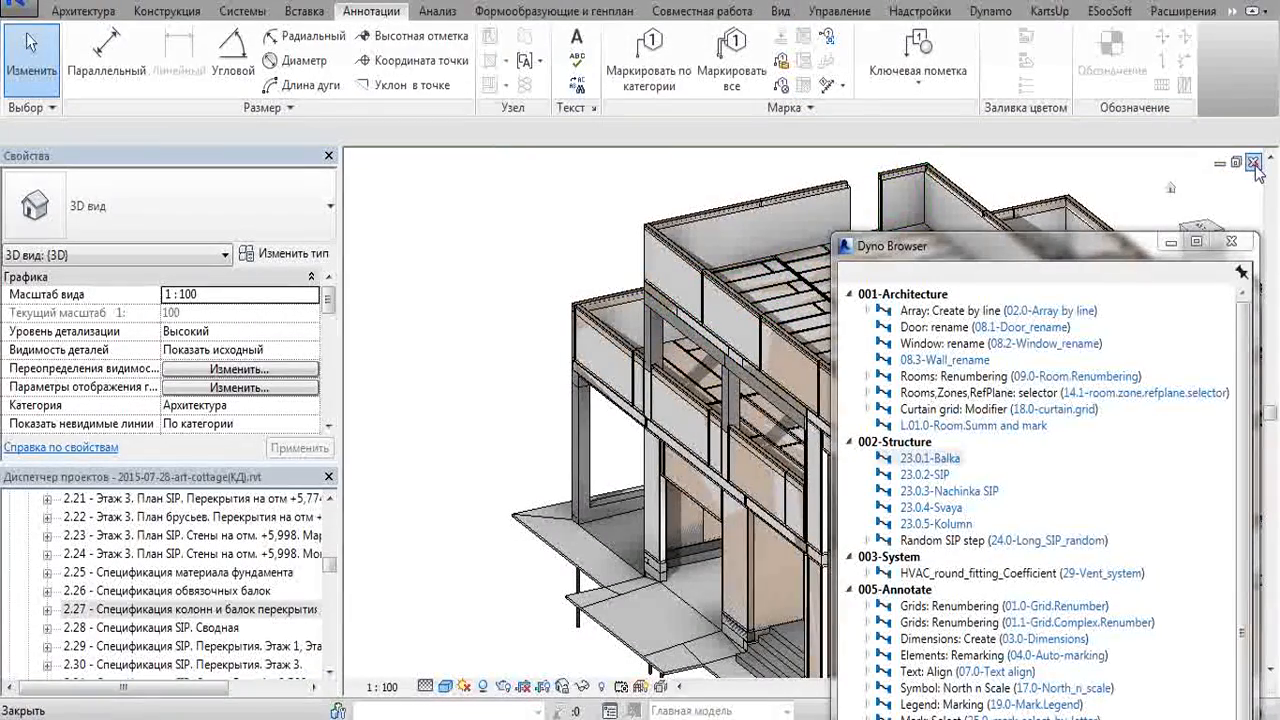
left_click(1253, 162)
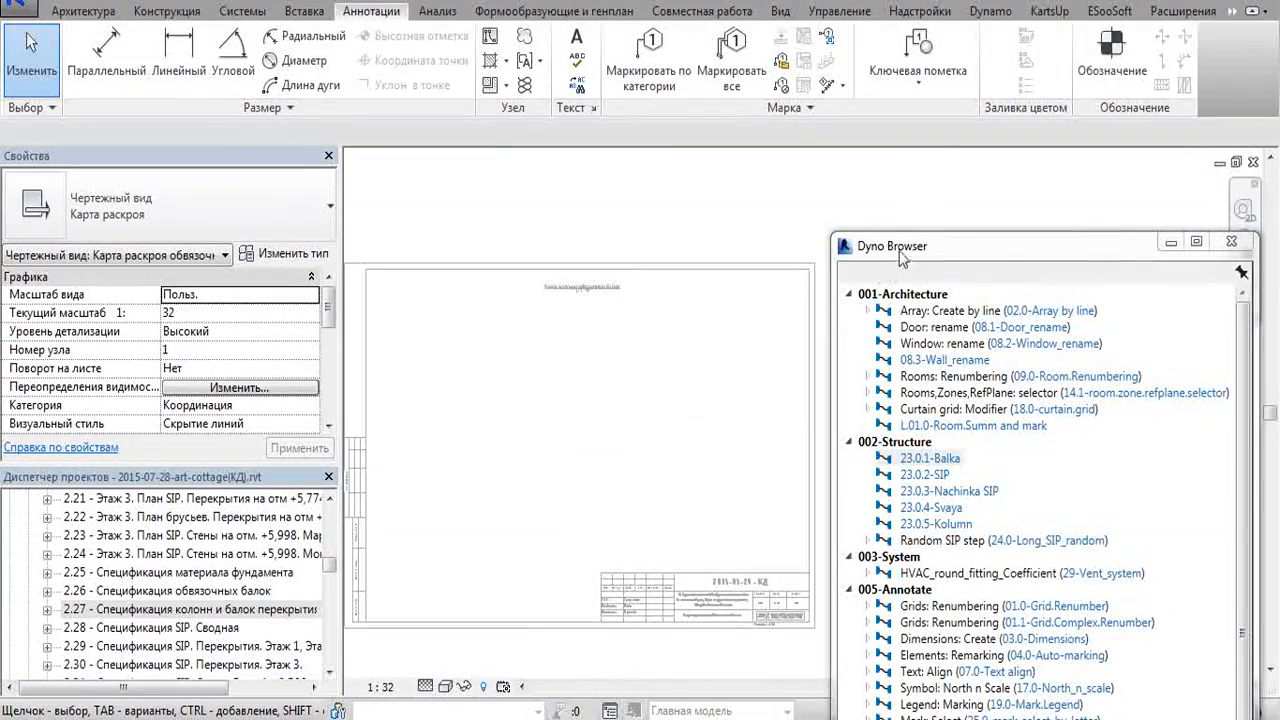
Move the Dyno Browser up and launch the 26.2-Karta-raskroya-brusjev script on the empty cutting map.
left_click_drag(900, 258, 904, 179)
left_click(666, 478)
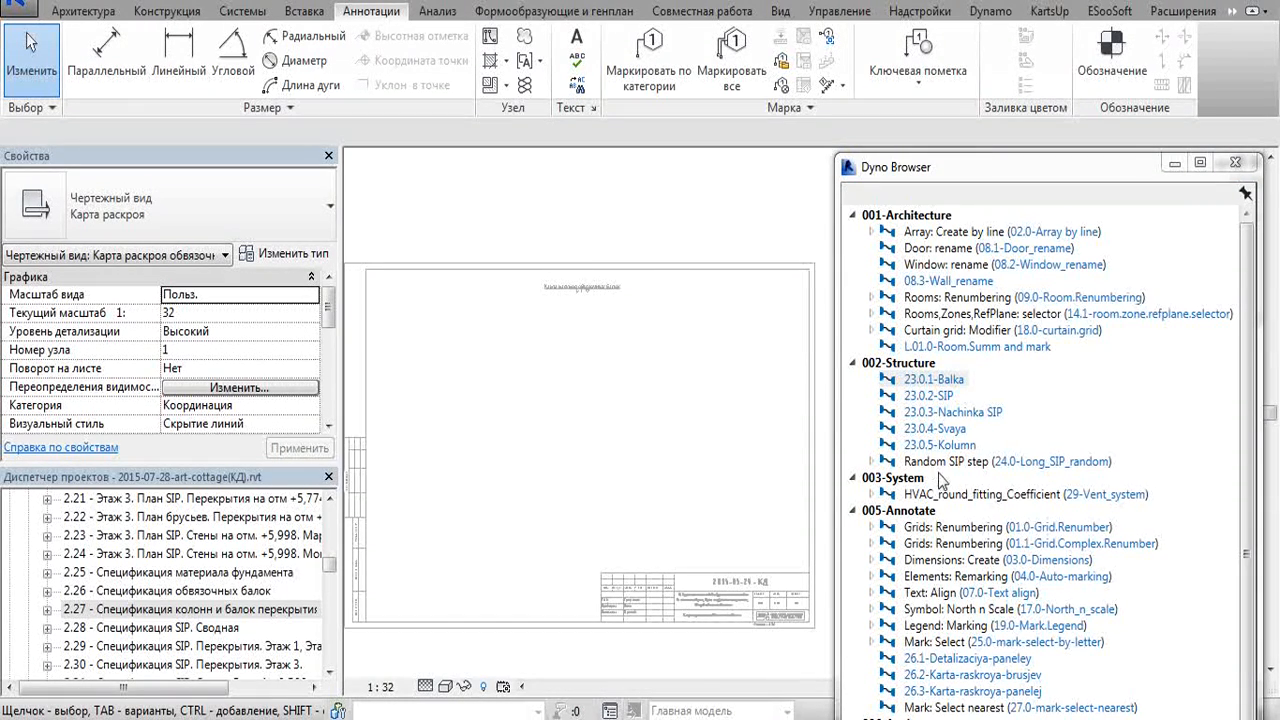
left_click(958, 676)
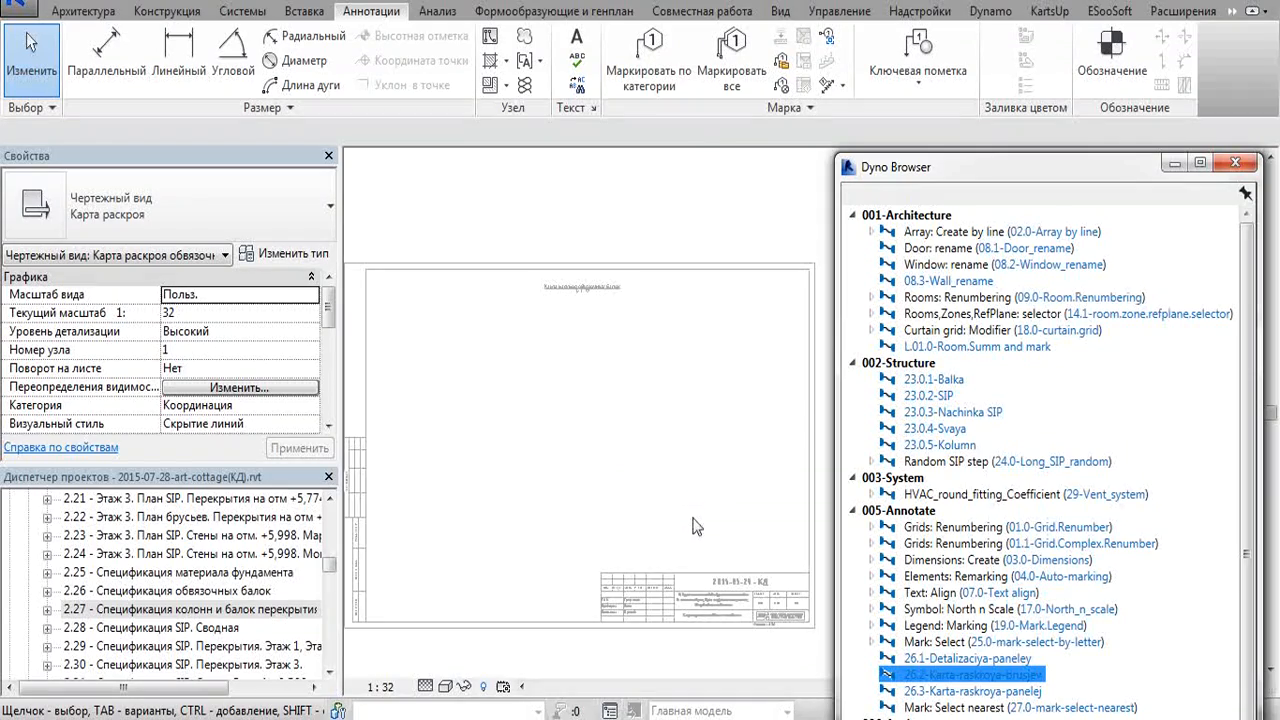
Examine the generated strapping beam cutting map, checking the beam marks, lengths and pink offcuts in both columns.
scroll(600, 480, "up", 4)
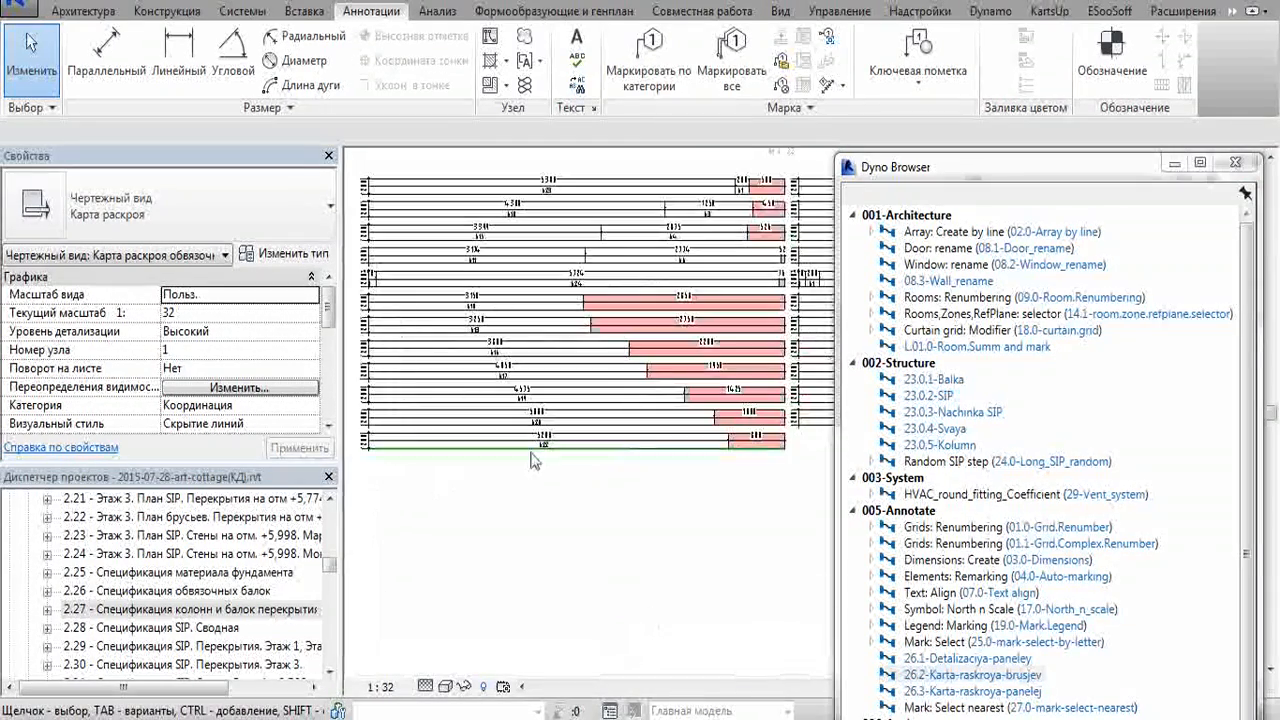
scroll(500, 490, "up", 3)
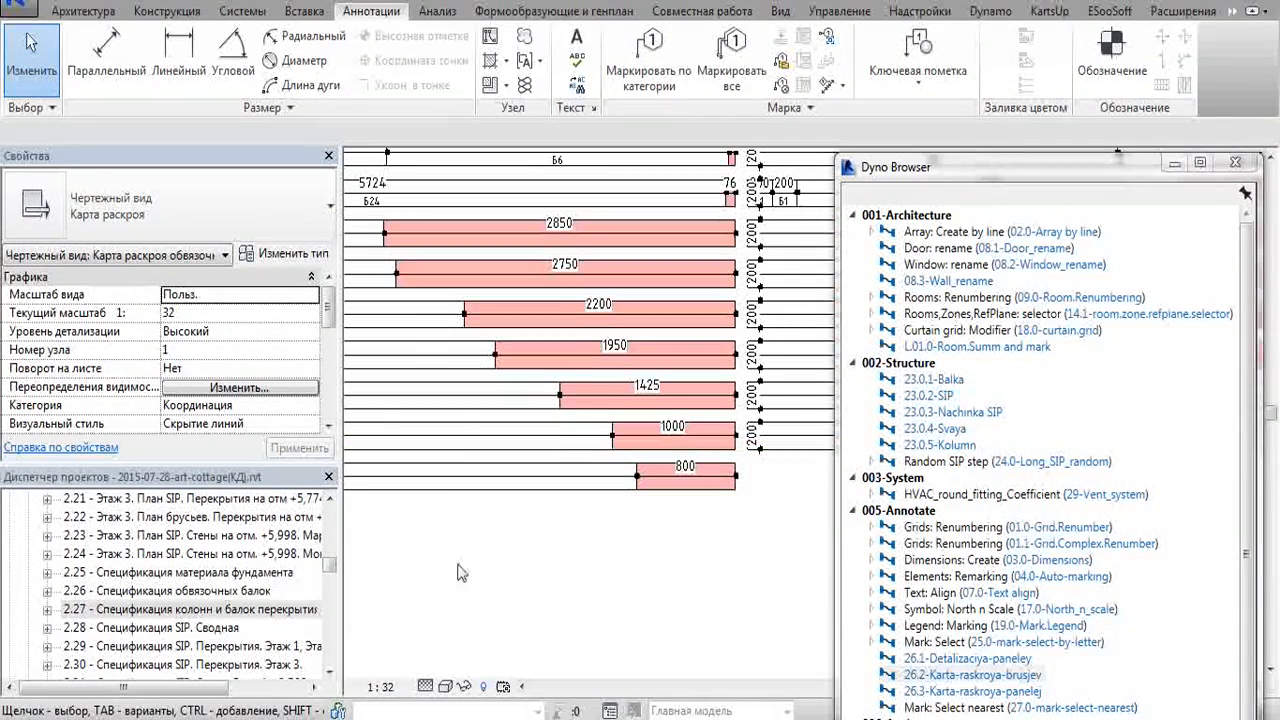
middle_click_drag(461, 572, 293, 594)
scroll(646, 451, "down", 3)
middle_click_drag(705, 493, 523, 502)
scroll(634, 500, "up", 3)
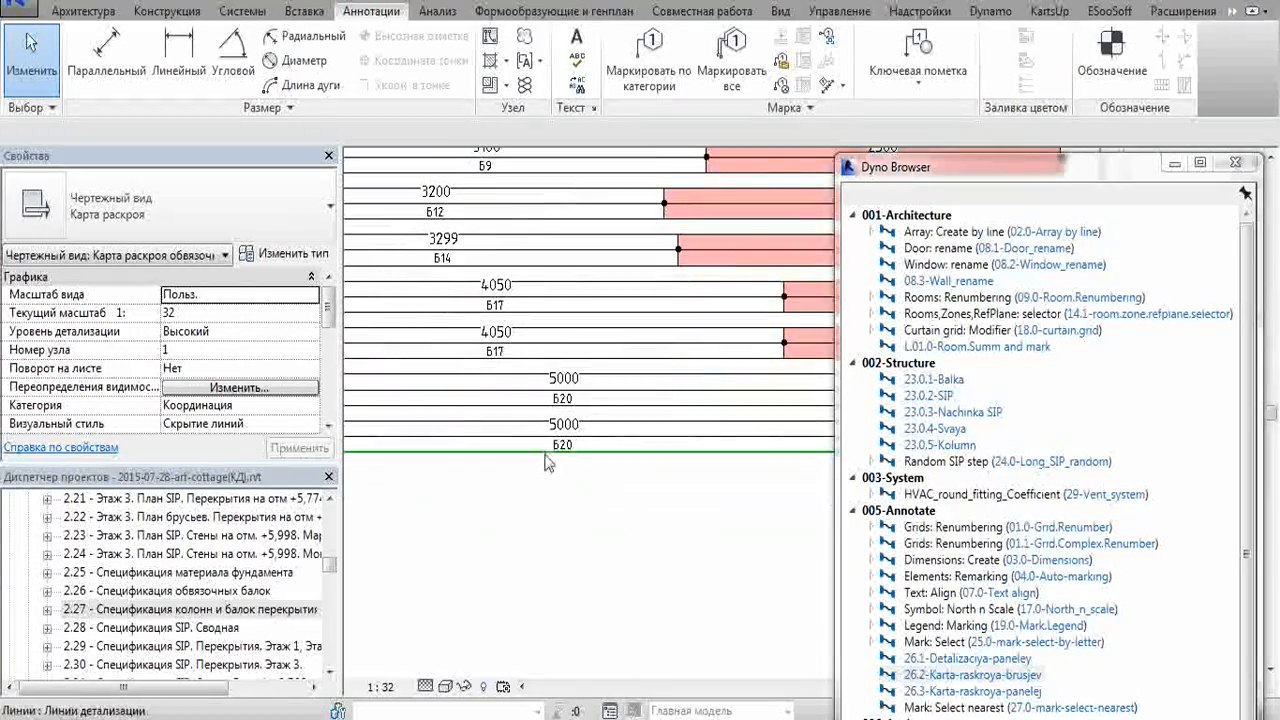
scroll(545, 462, "down", 3)
middle_click_drag(600, 357, 606, 437)
scroll(534, 380, "up", 2)
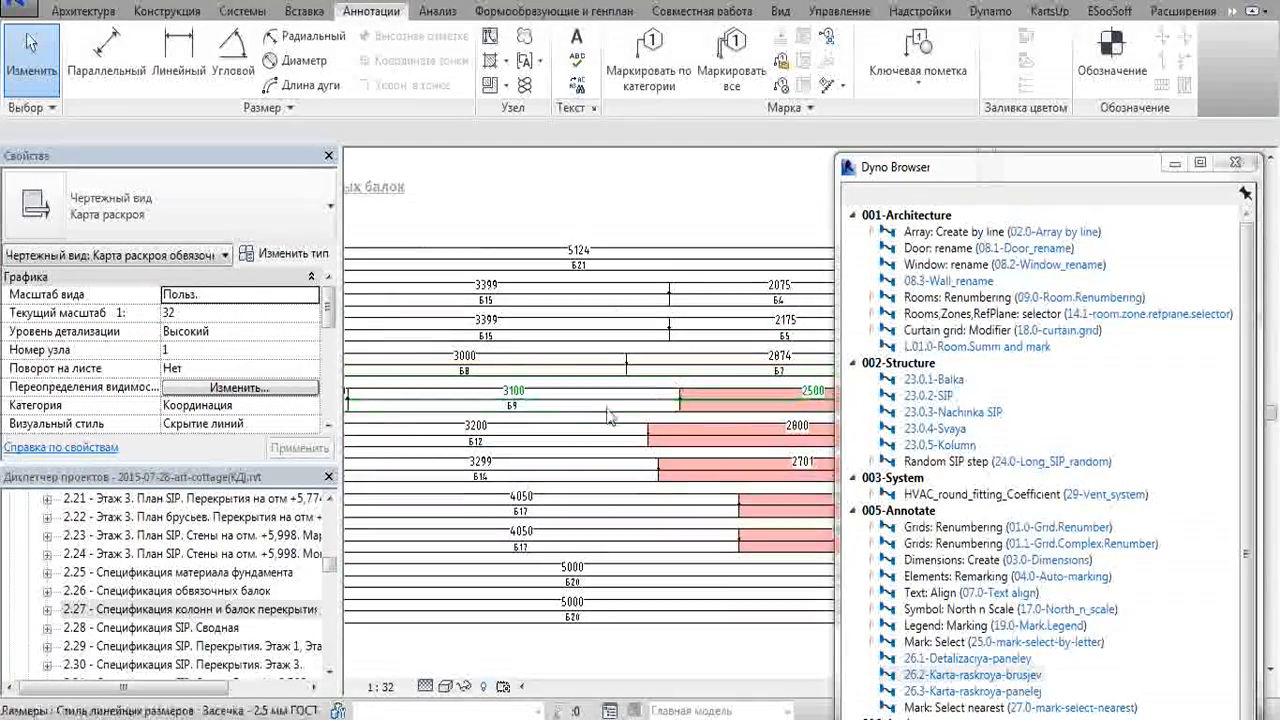
Check the Б23 and Б24 rows in the cutting map's first column and close the Dyno Browser.
scroll(610, 416, "down", 3)
scroll(490, 432, "up", 3)
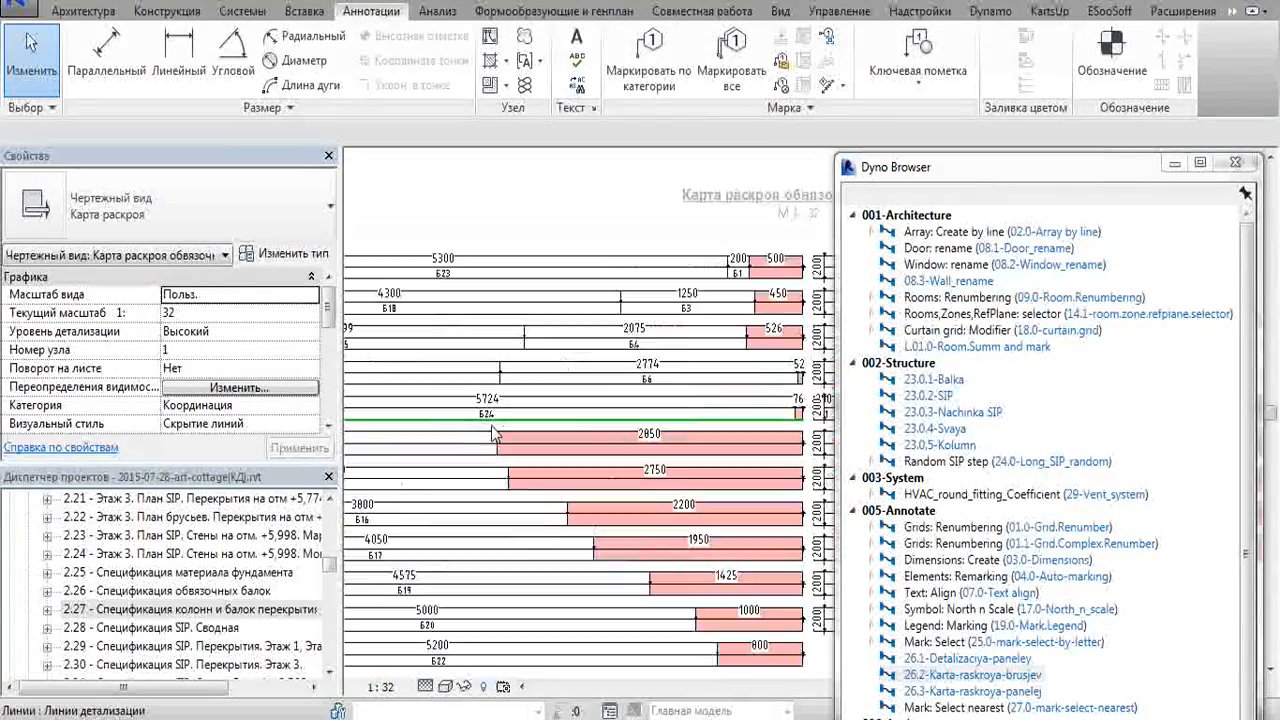
scroll(492, 433, "up", 2)
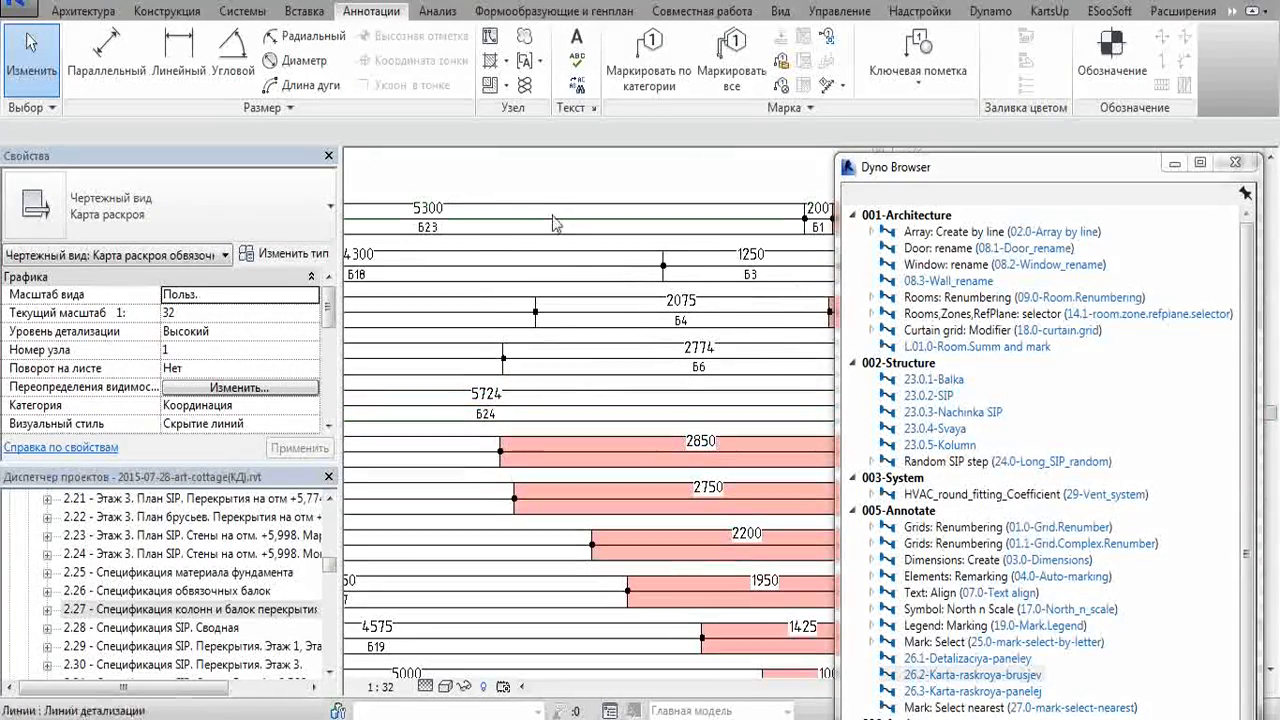
scroll(505, 397, "down", 3)
scroll(505, 400, "up", 3)
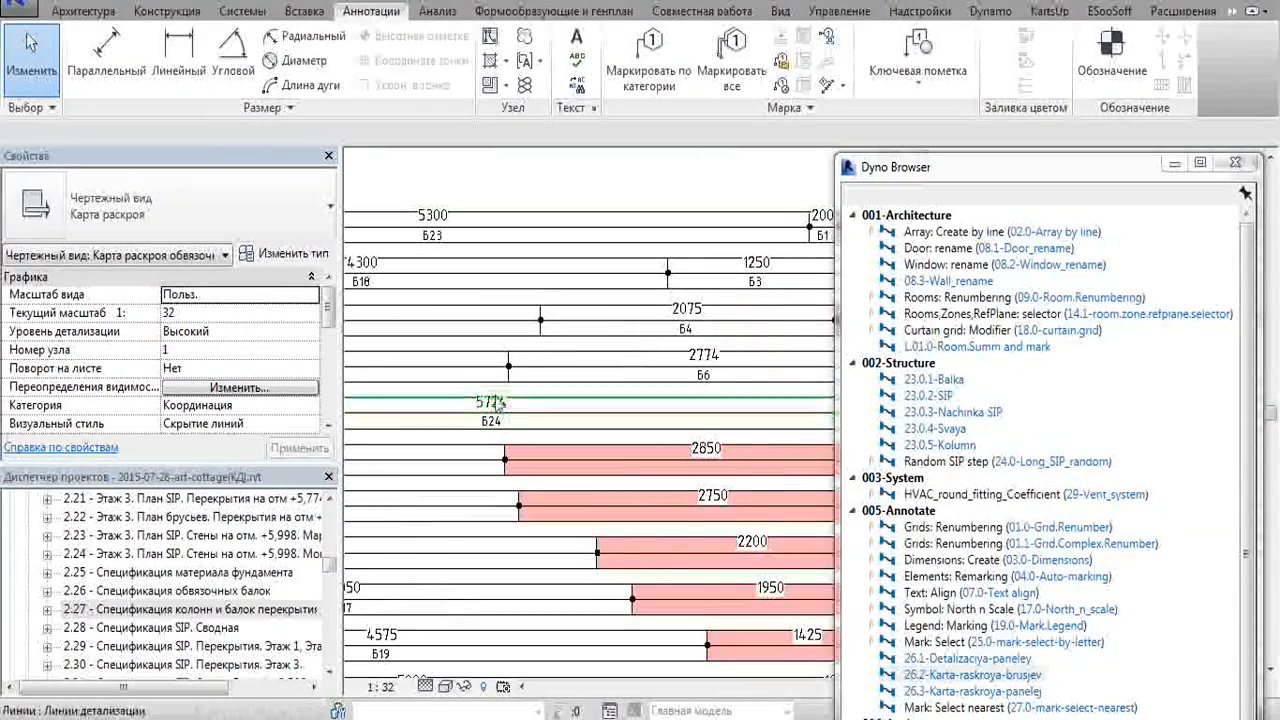
scroll(750, 314, "down", 3)
left_click(1235, 162)
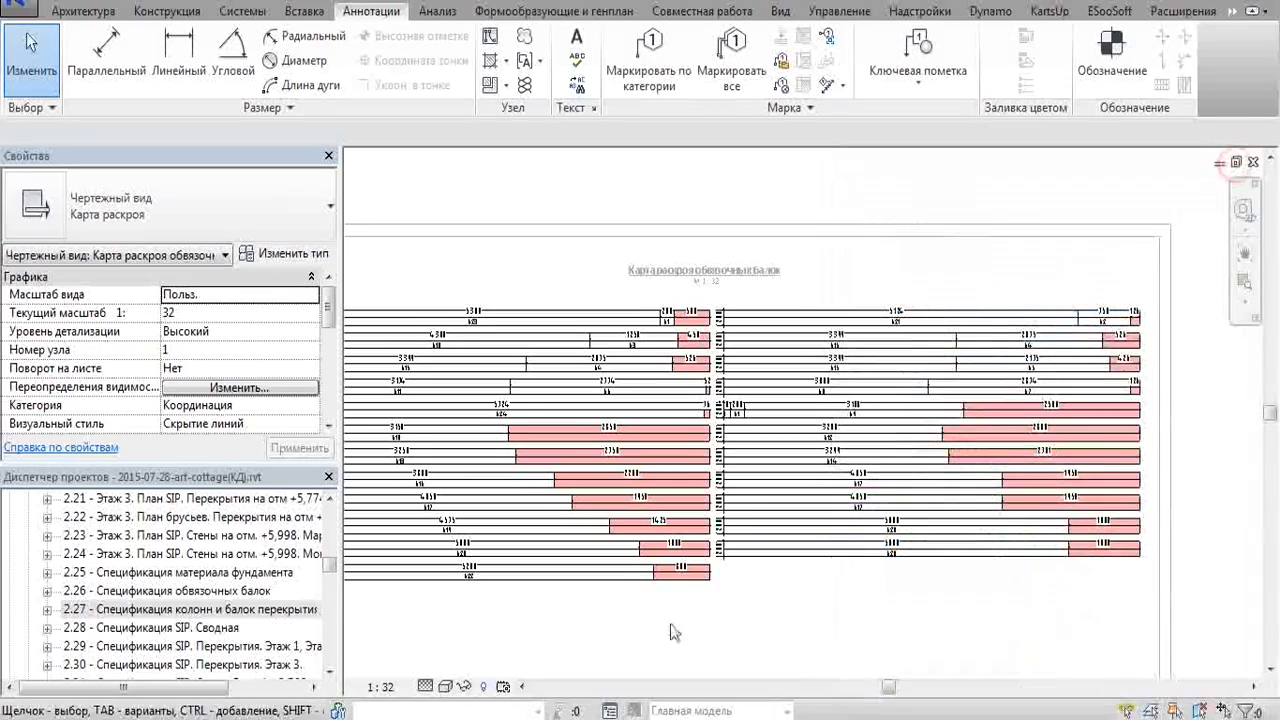
Examine how the beams are combined in each row of the cutting map, including the short Б1 pieces beside Б9.
middle_click_drag(677, 629, 671, 585)
scroll(605, 368, "up", 2)
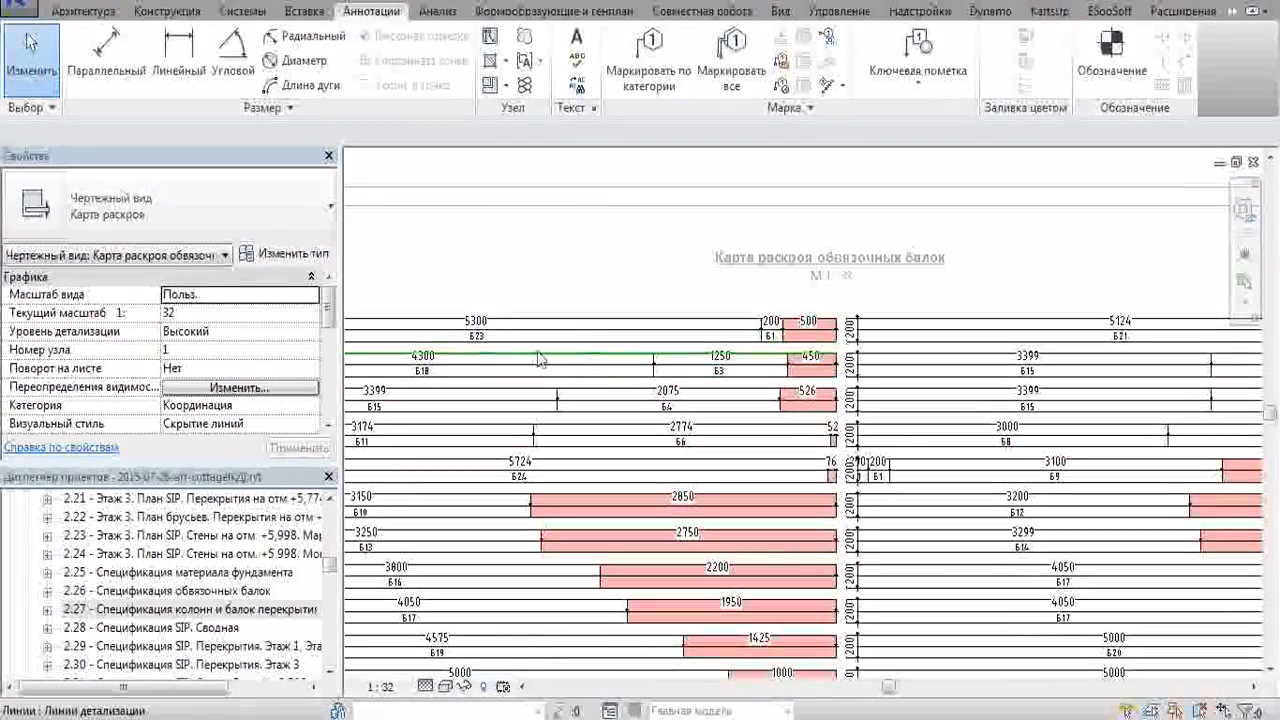
scroll(788, 338, "up", 2)
scroll(770, 345, "down", 4)
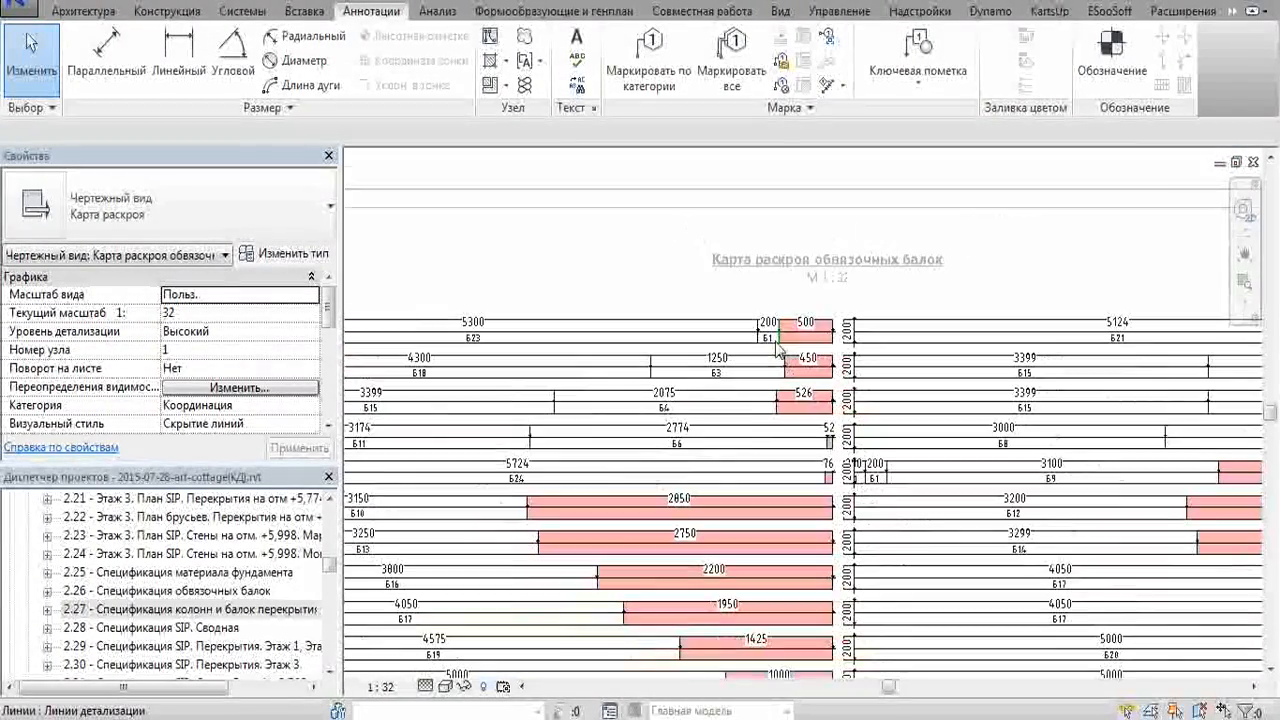
scroll(754, 352, "up", 2)
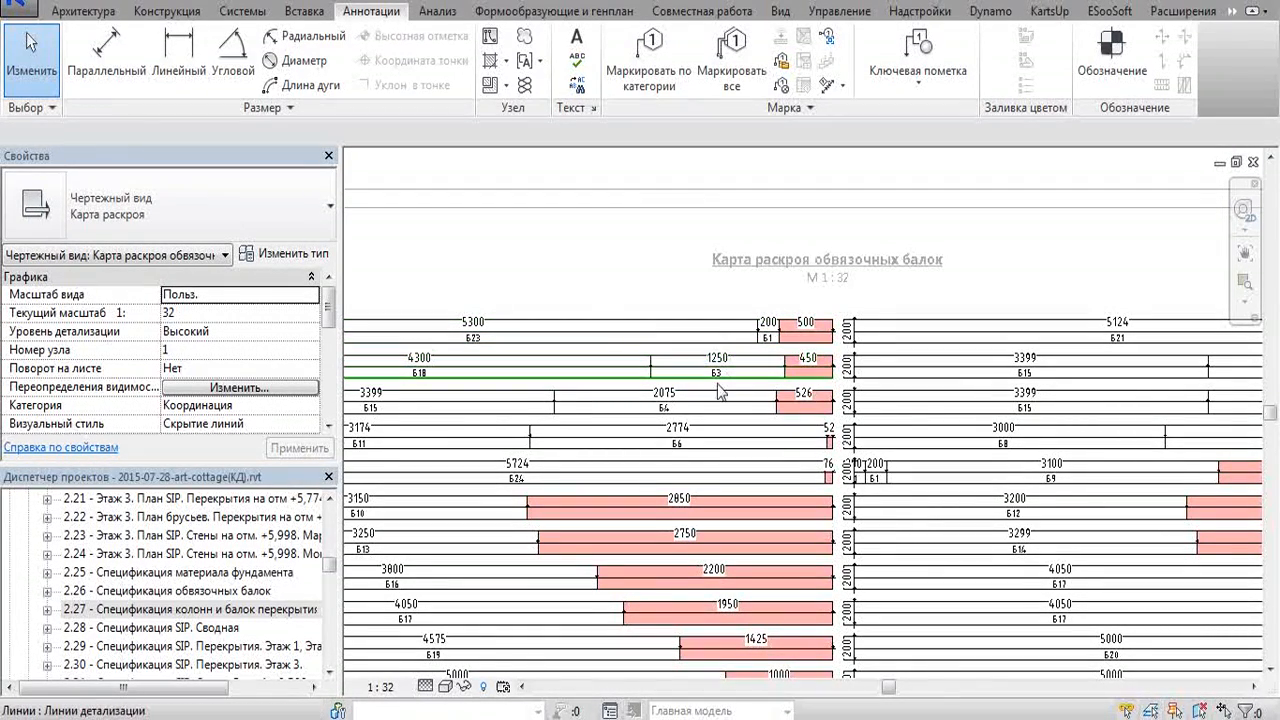
scroll(758, 372, "down", 1)
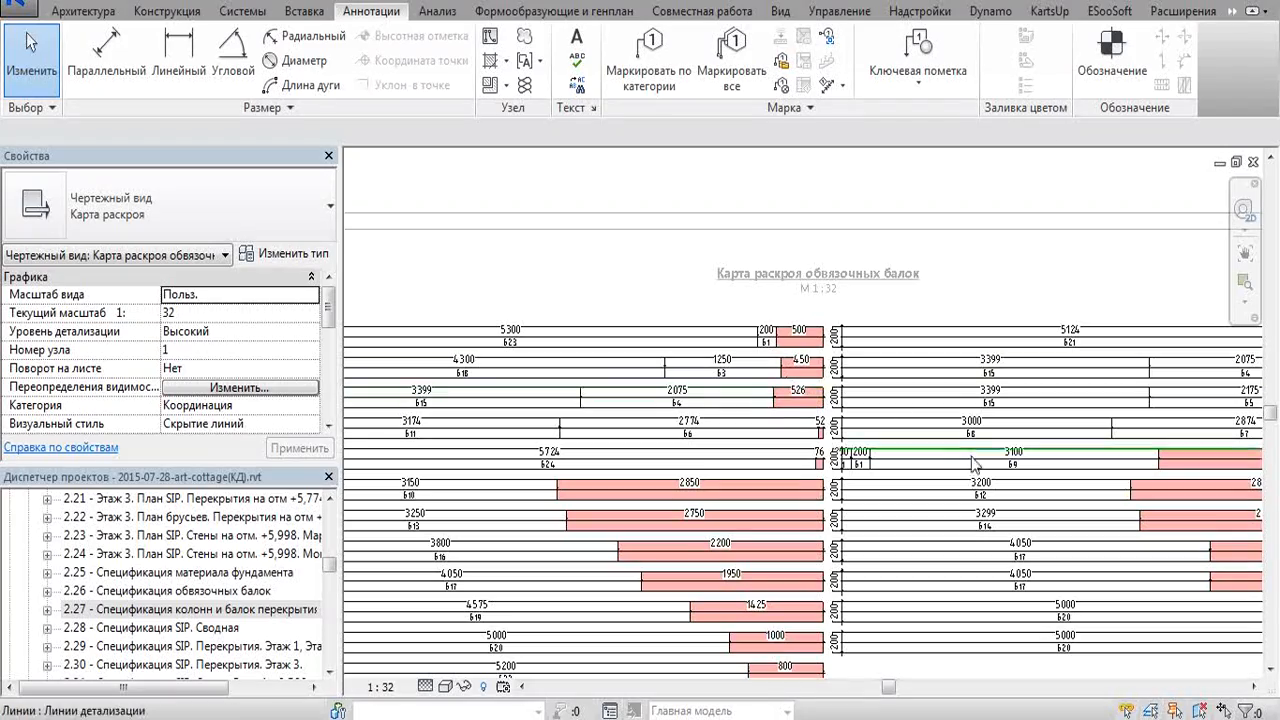
scroll(928, 434, "down", 3)
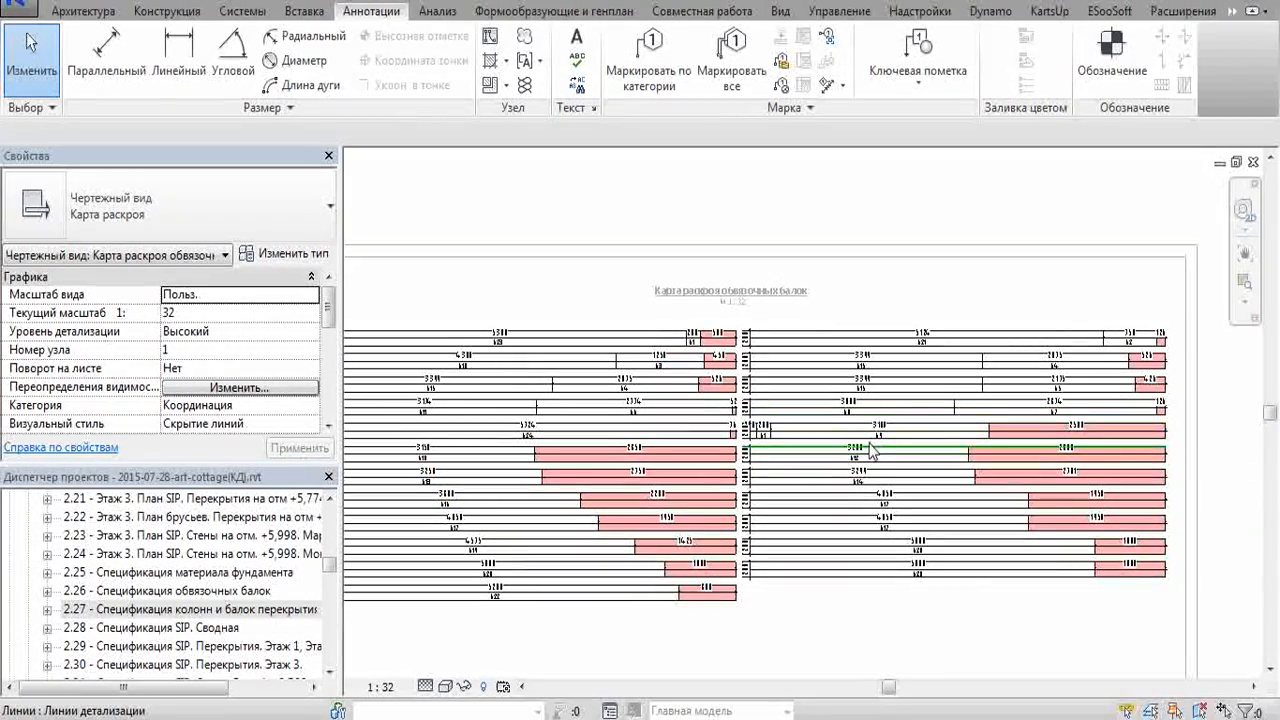
scroll(845, 450, "up", 2)
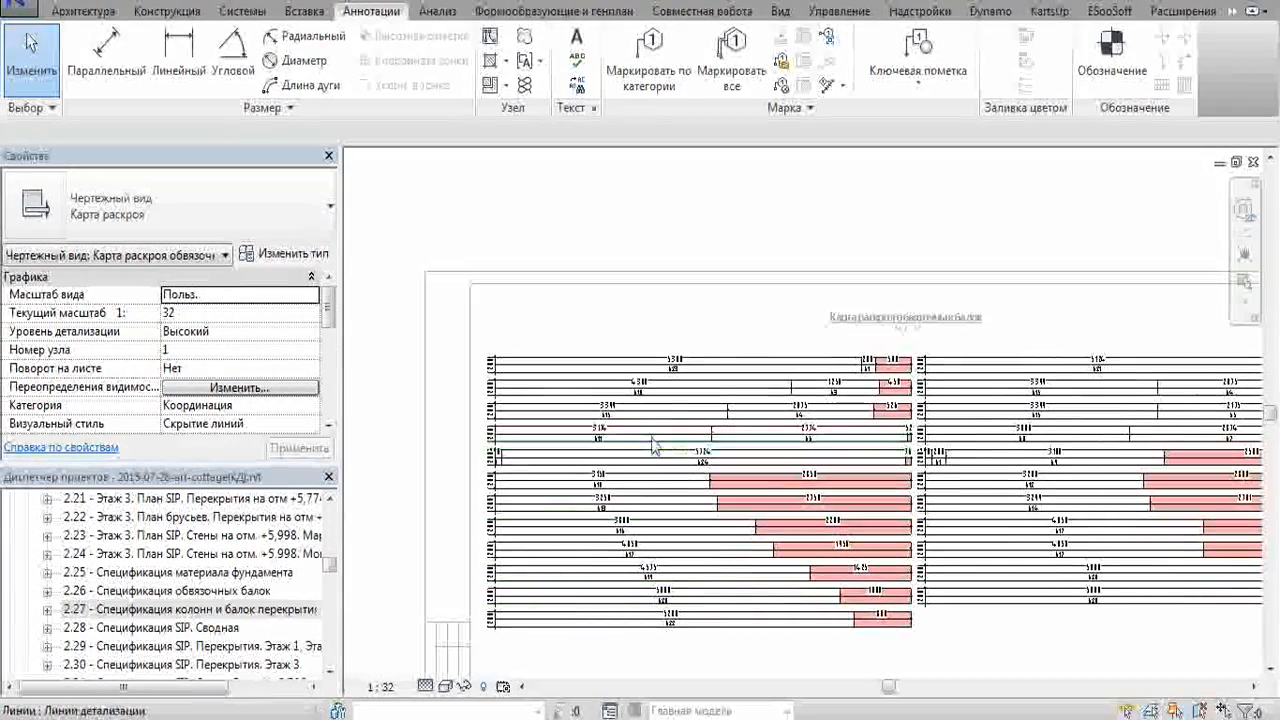
mouse_move(768, 515)
middle_mouse_down()
mouse_move(674, 477)
mouse_move(560, 490)
middle_mouse_up()
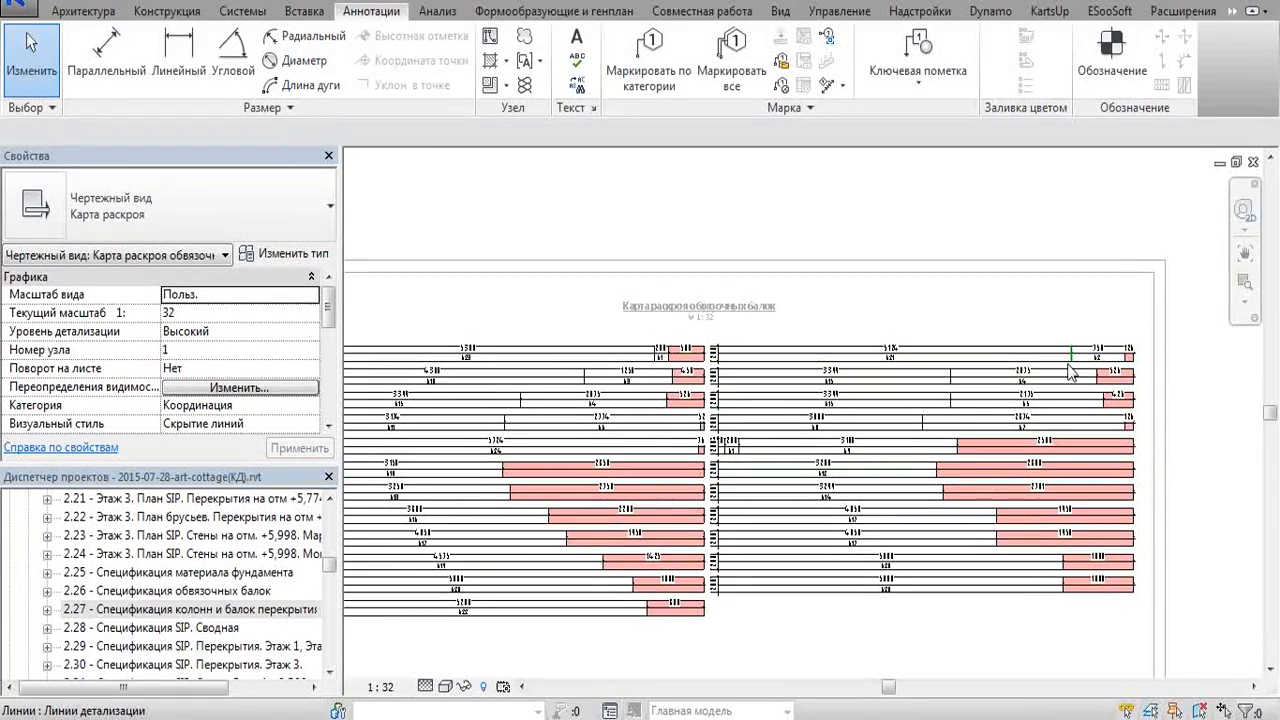
scroll(724, 465, "up", 1)
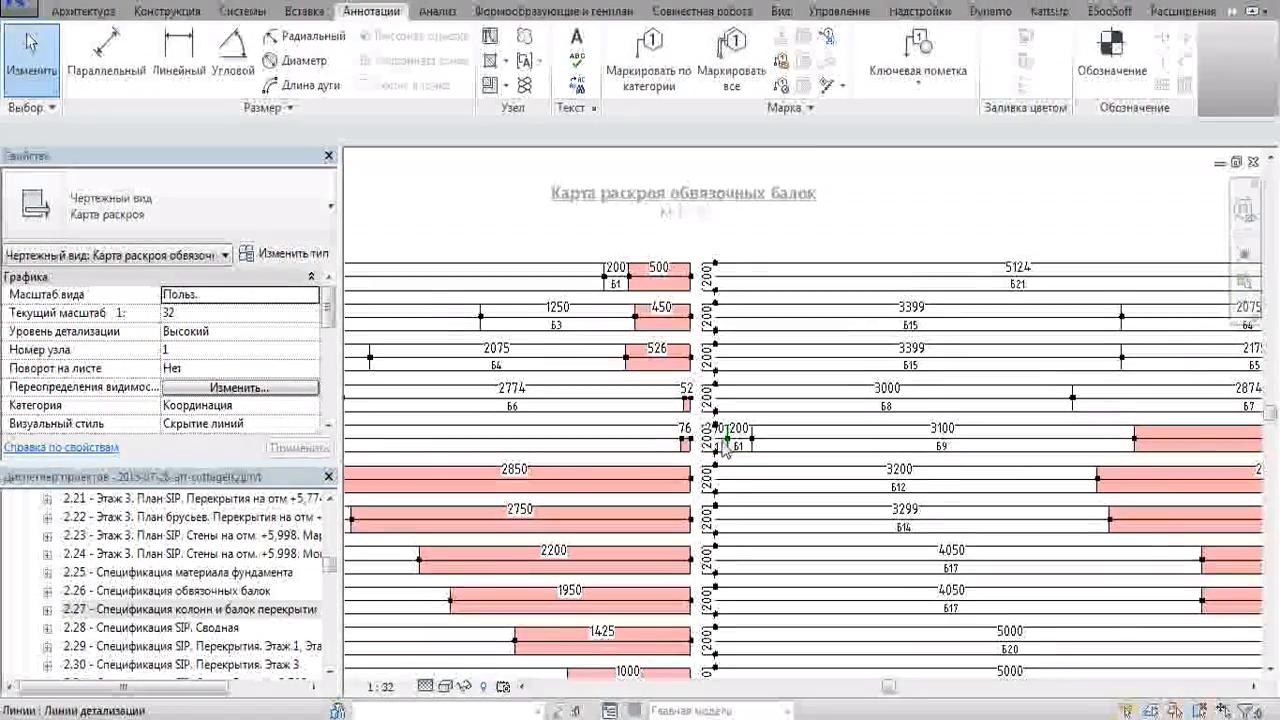
scroll(712, 458, "up", 3)
left_click(708, 458)
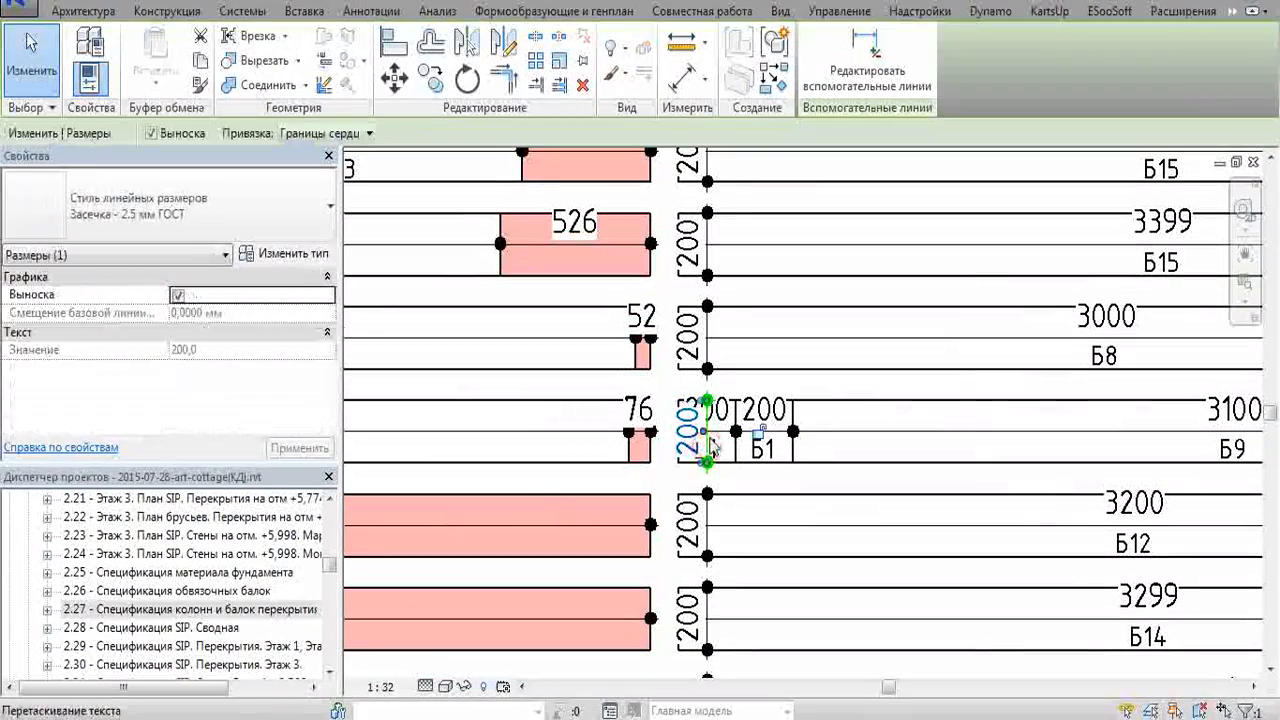
left_click(706, 450)
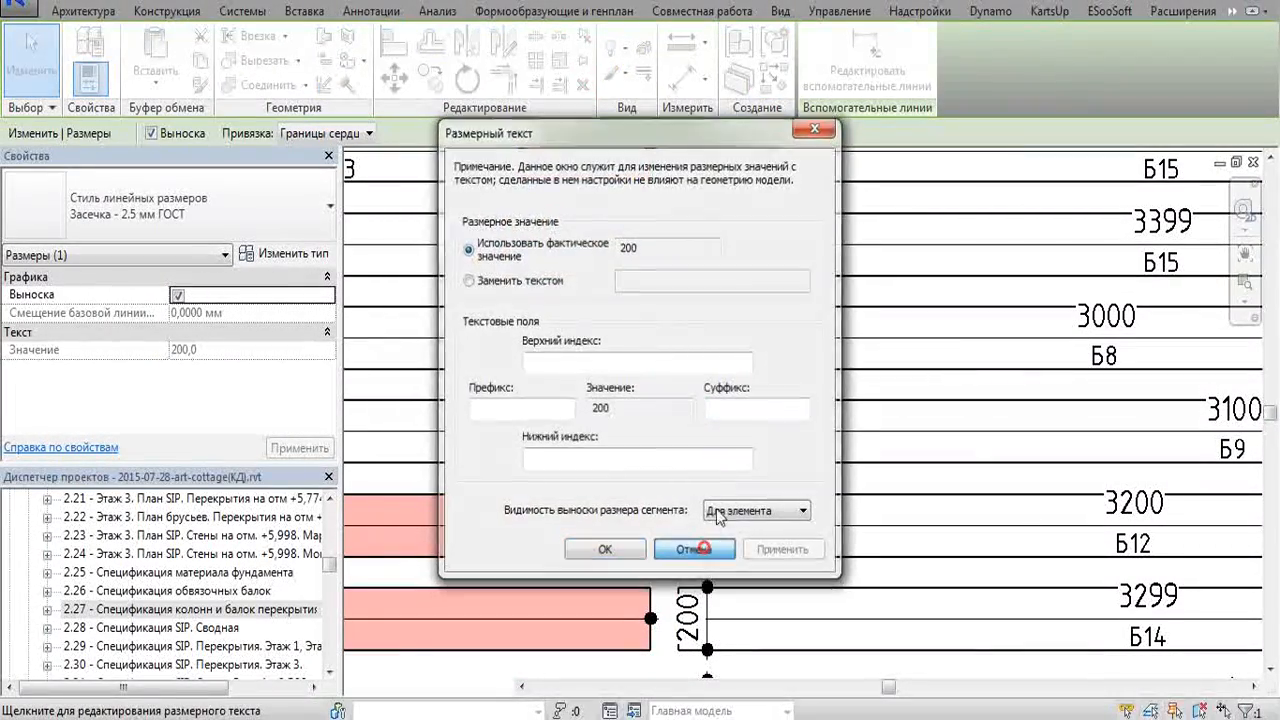
left_click(710, 545)
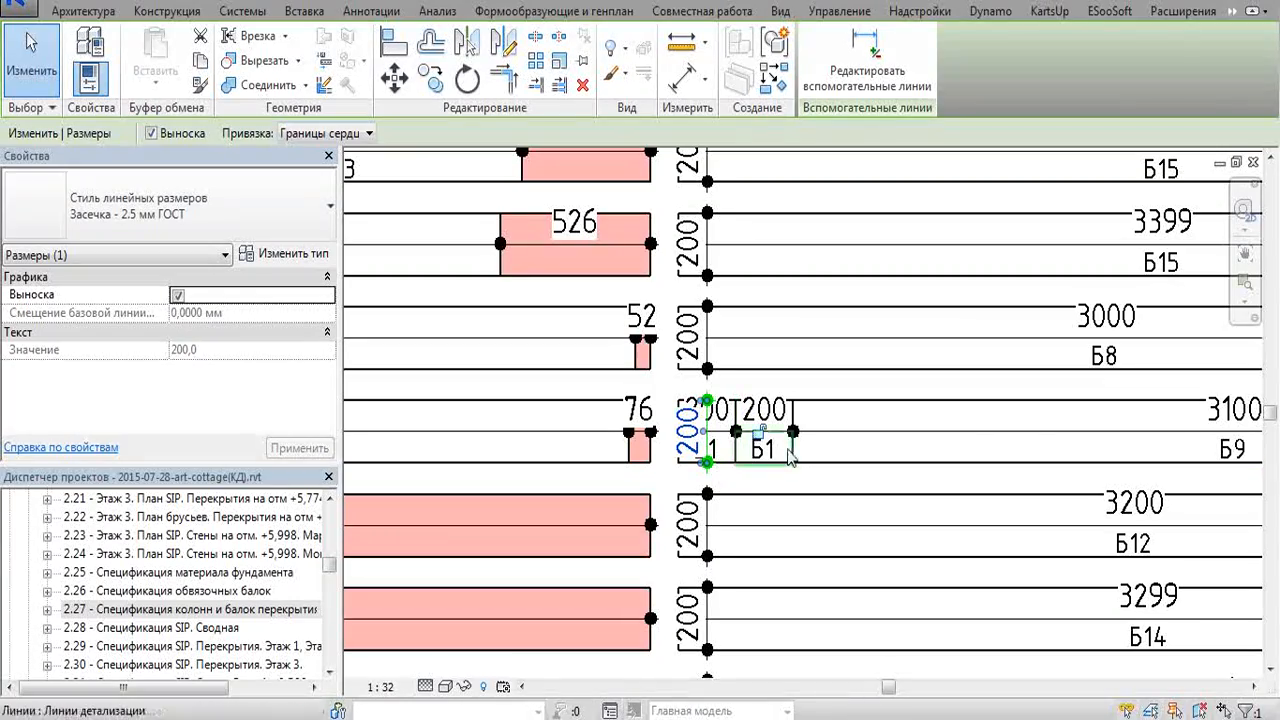
scroll(990, 470, "down", 4)
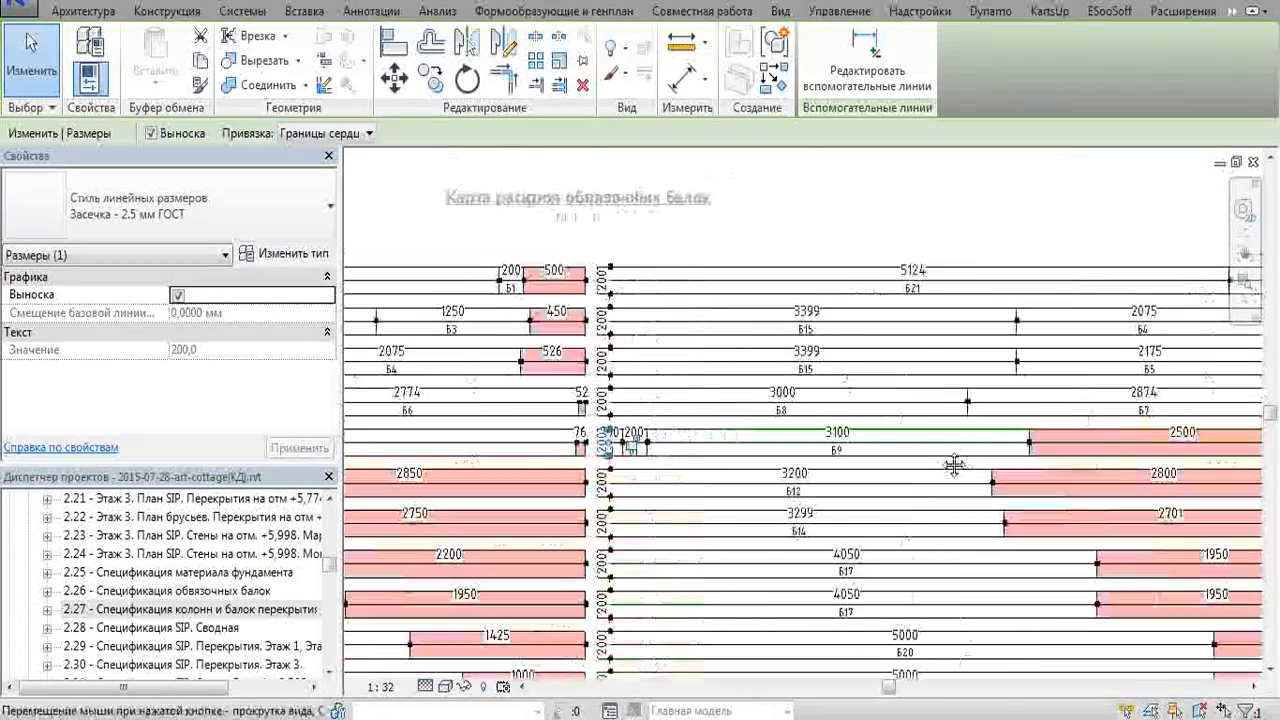
scroll(955, 465, "down", 3)
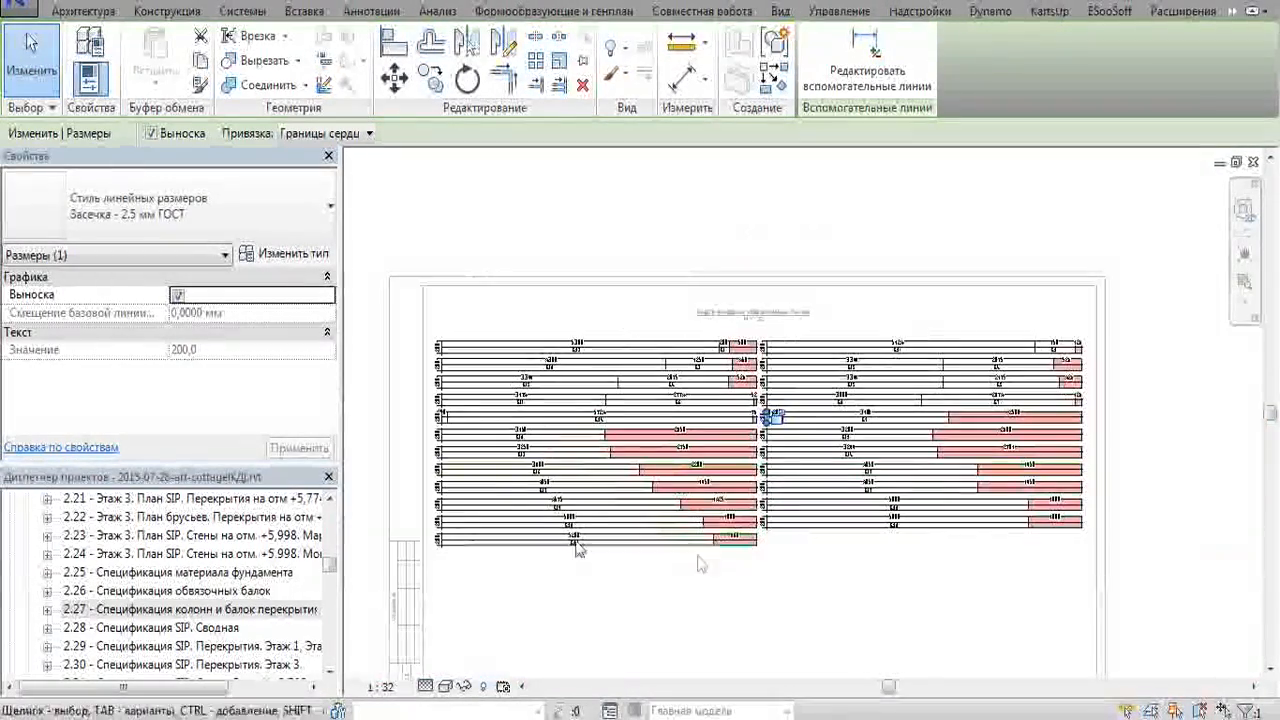
middle_click_drag(523, 594, 603, 577)
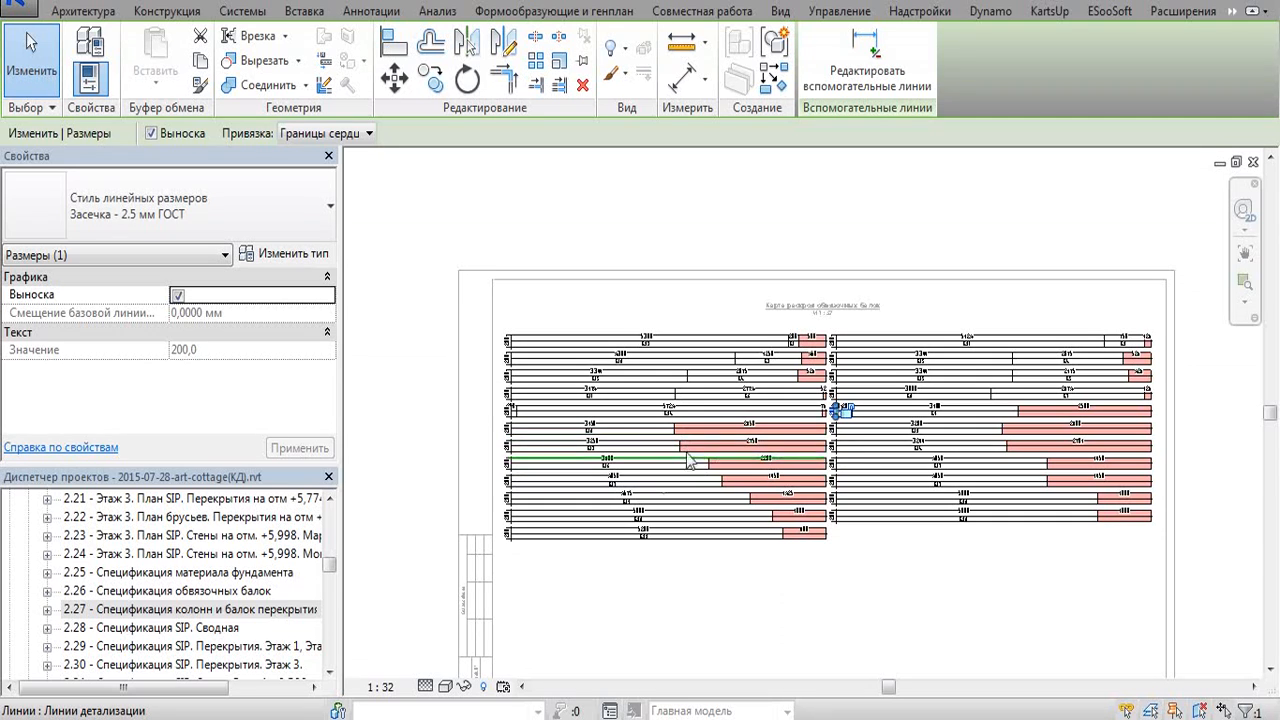
left_click(914, 275)
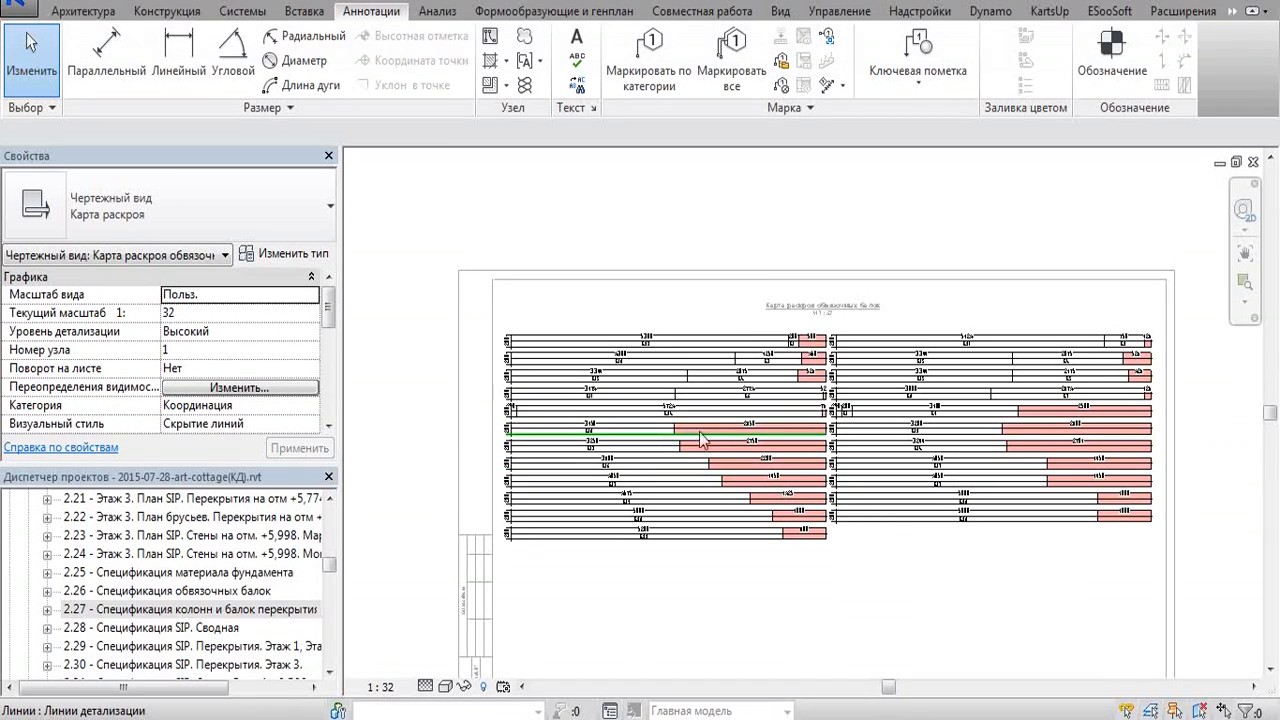
Inspect the offcut lengths beside beams Б10 to Б22 in the first column and the matching rows in the second.
scroll(728, 447, "up", 5)
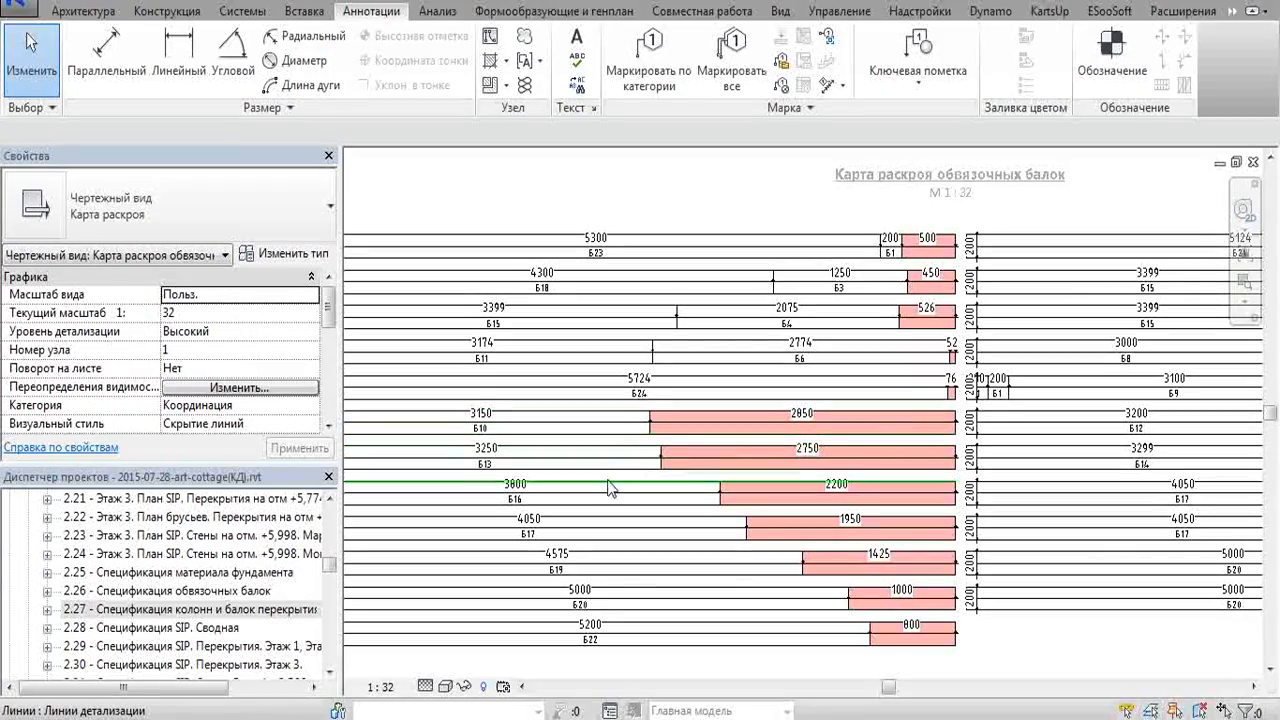
scroll(612, 470, "up", 2)
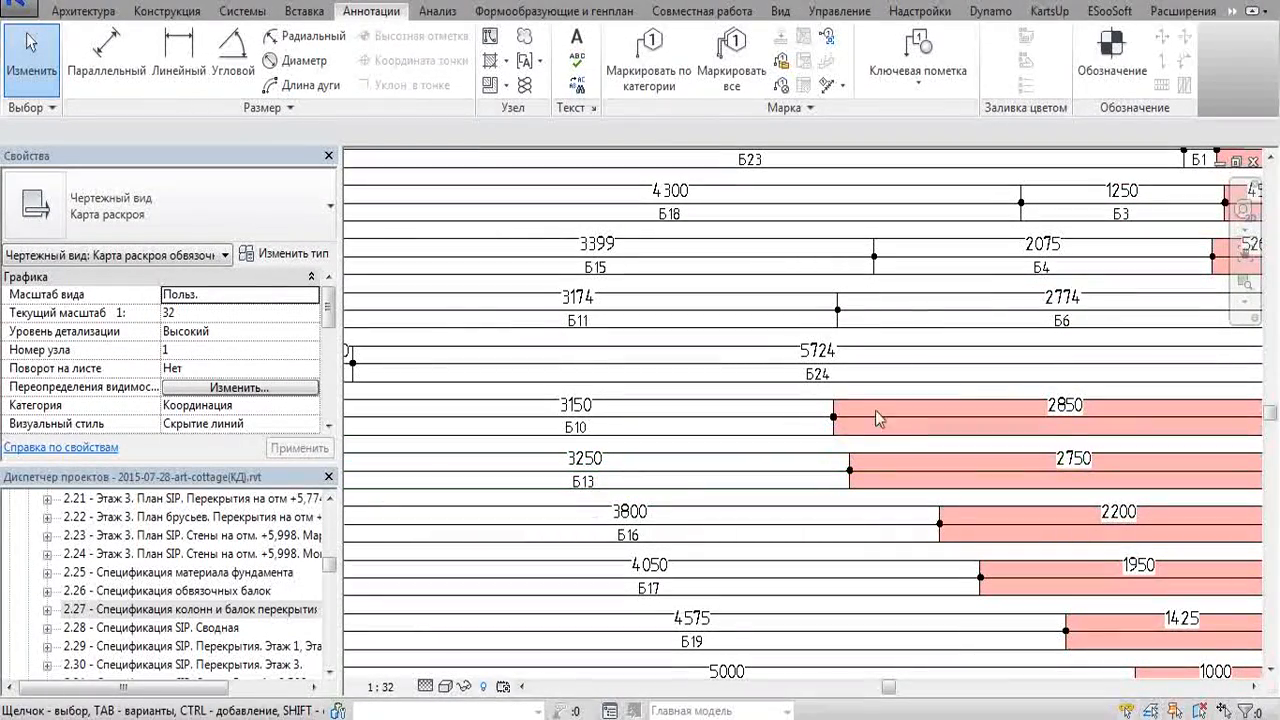
scroll(845, 434, "down", 2)
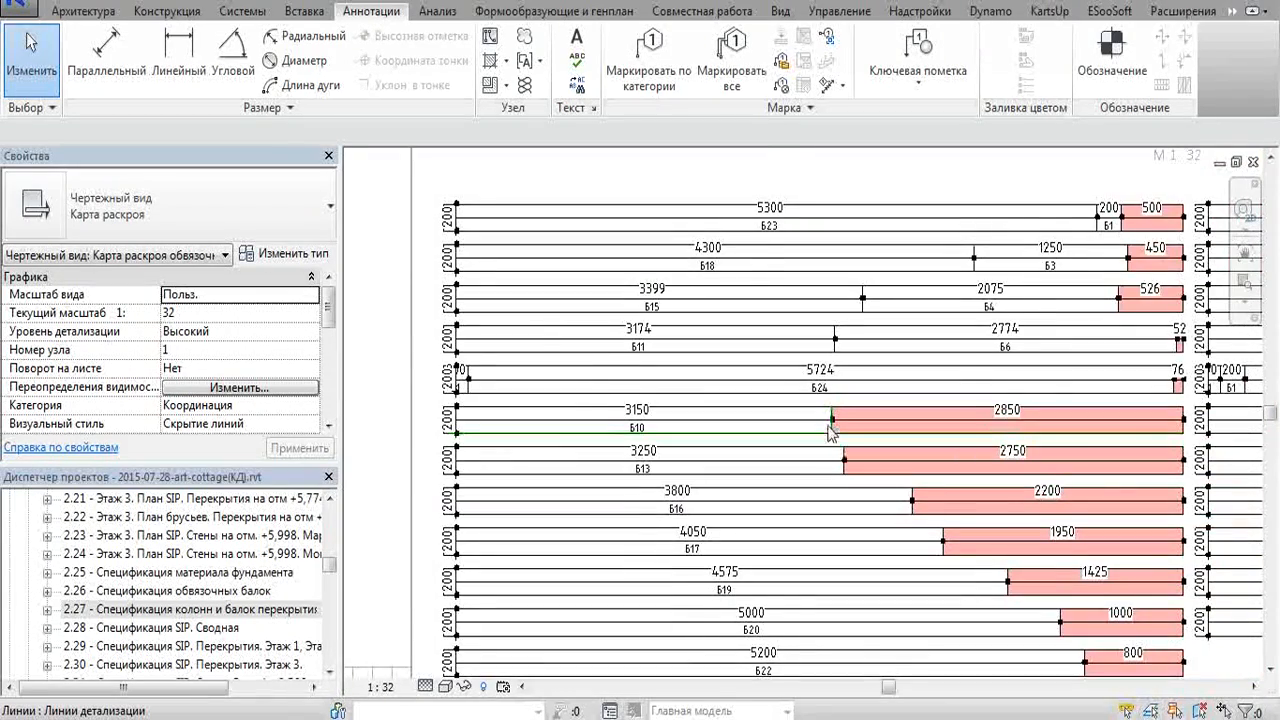
scroll(838, 437, "up", 2)
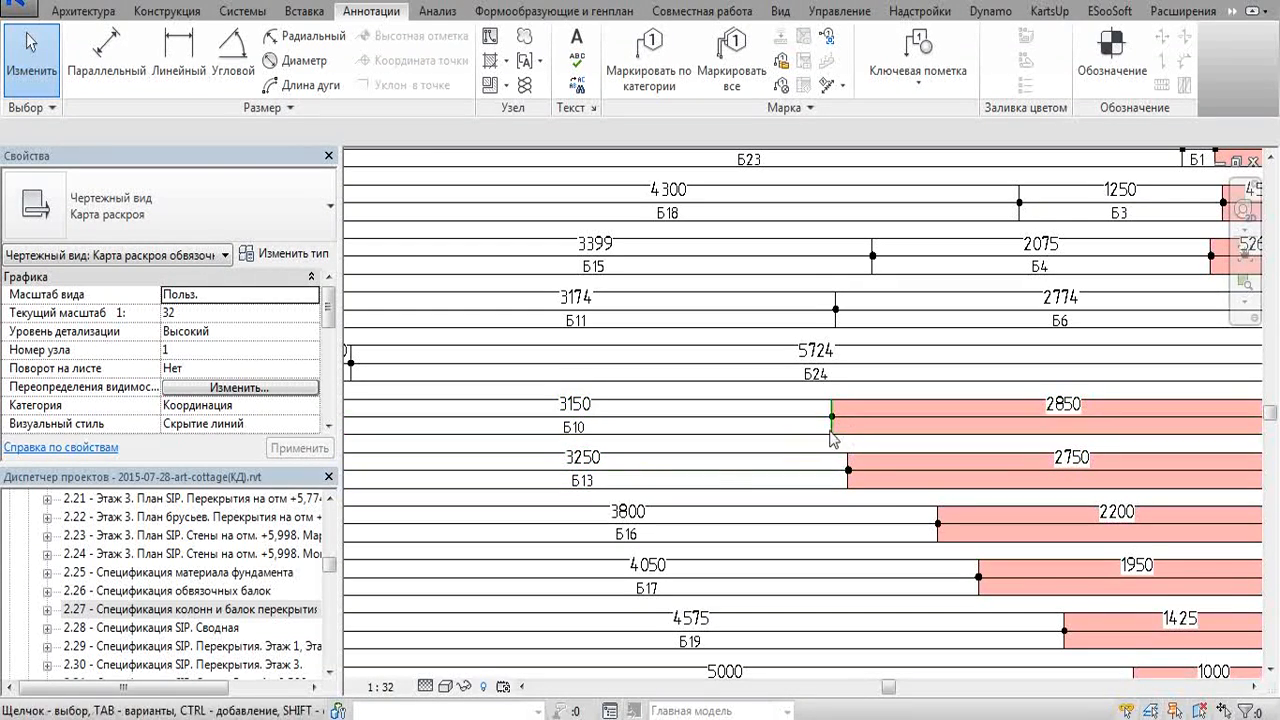
middle_click_drag(1052, 416, 932, 424)
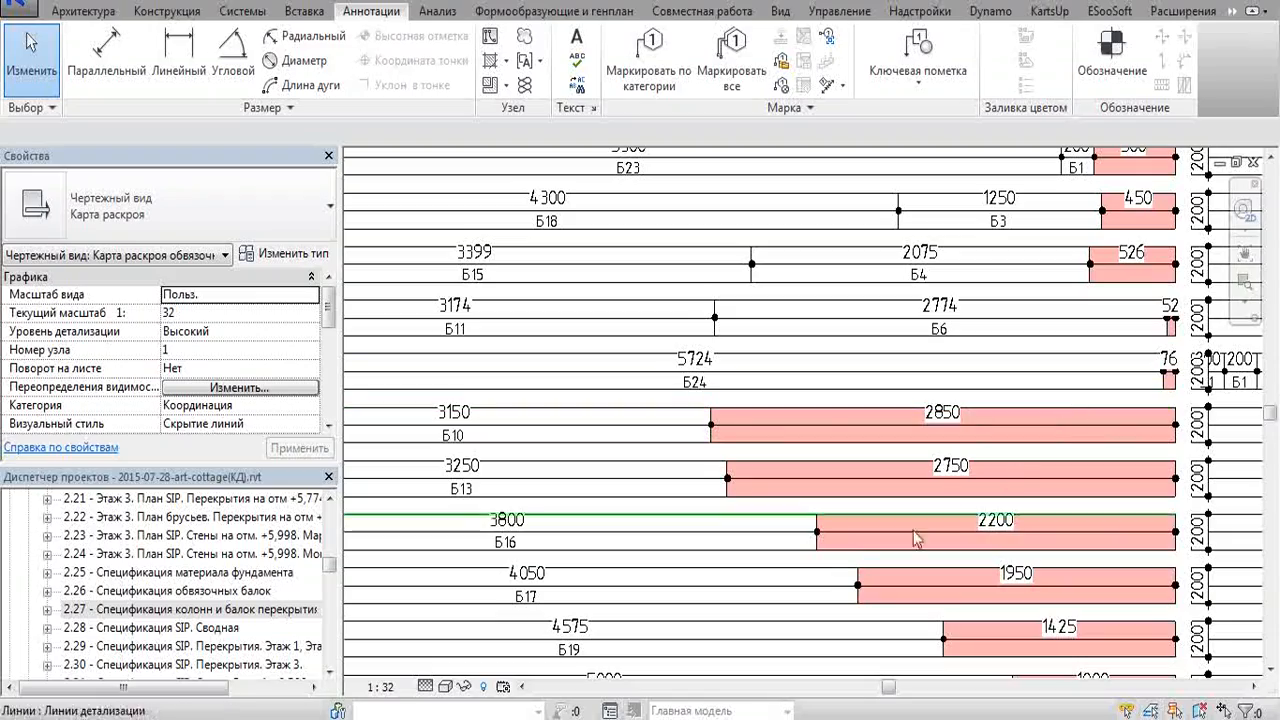
middle_click_drag(834, 574, 901, 537)
scroll(901, 537, "down", 5)
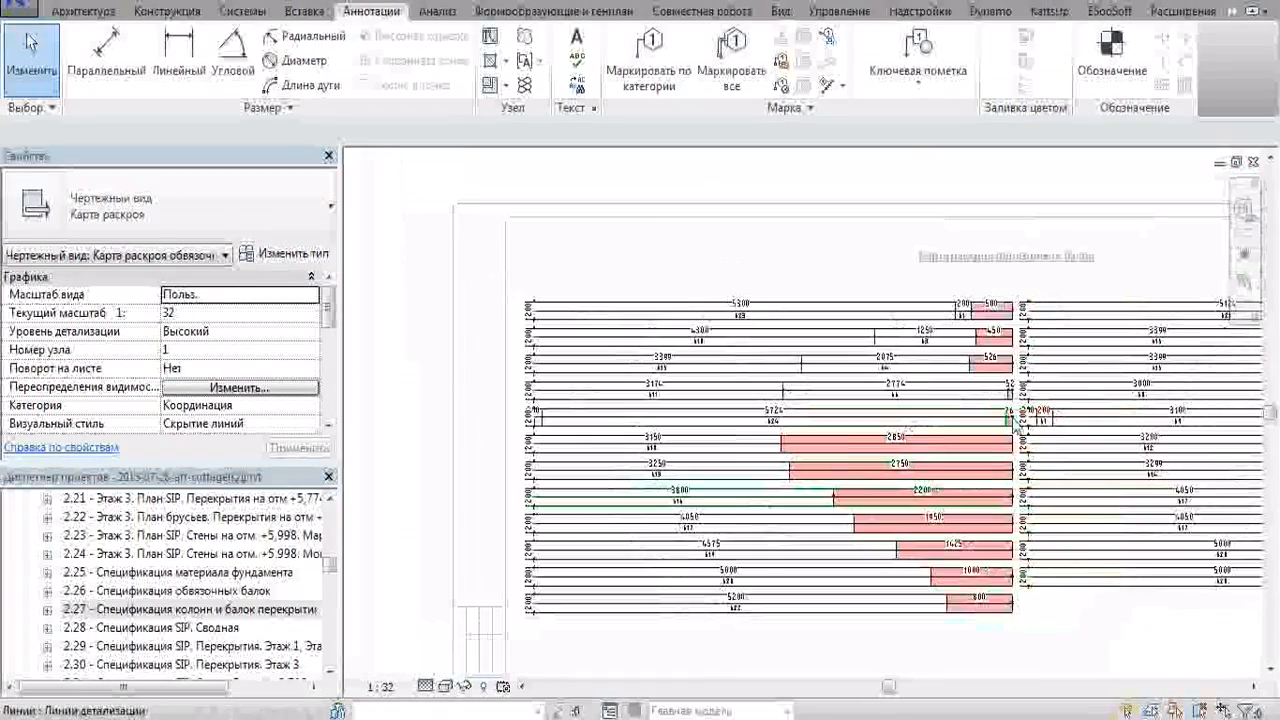
scroll(1016, 494, "up", 2)
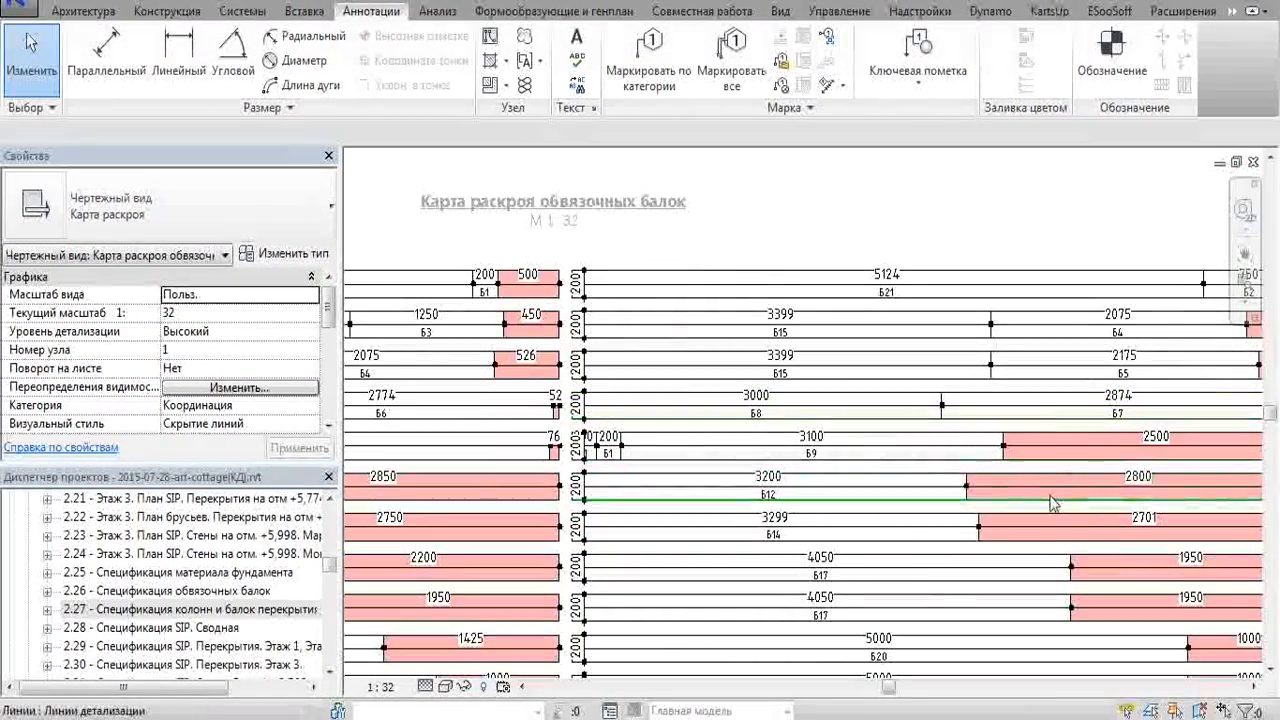
scroll(1016, 494, "up", 1)
scroll(960, 474, "down", 3)
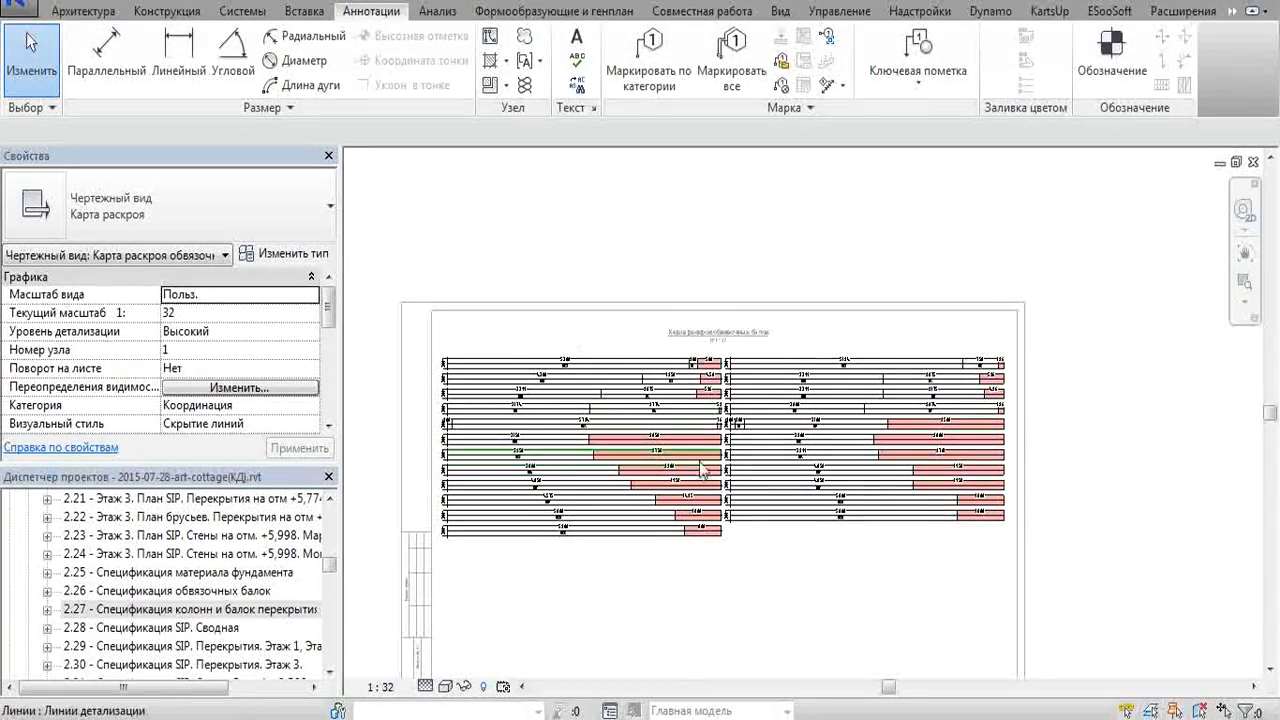
scroll(665, 570, "up", 1)
scroll(690, 380, "up", 1)
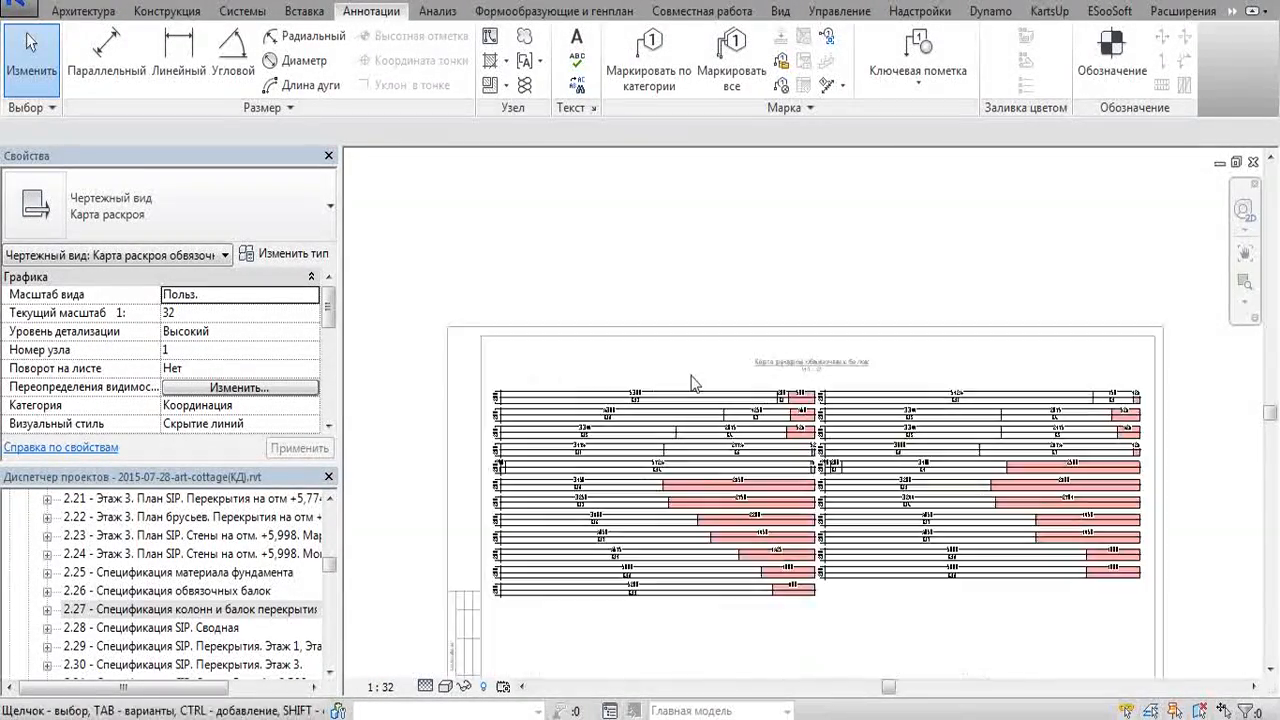
Deactivate the cutting map drafting view and return to its sheet.
right_click(622, 357)
left_click(655, 449)
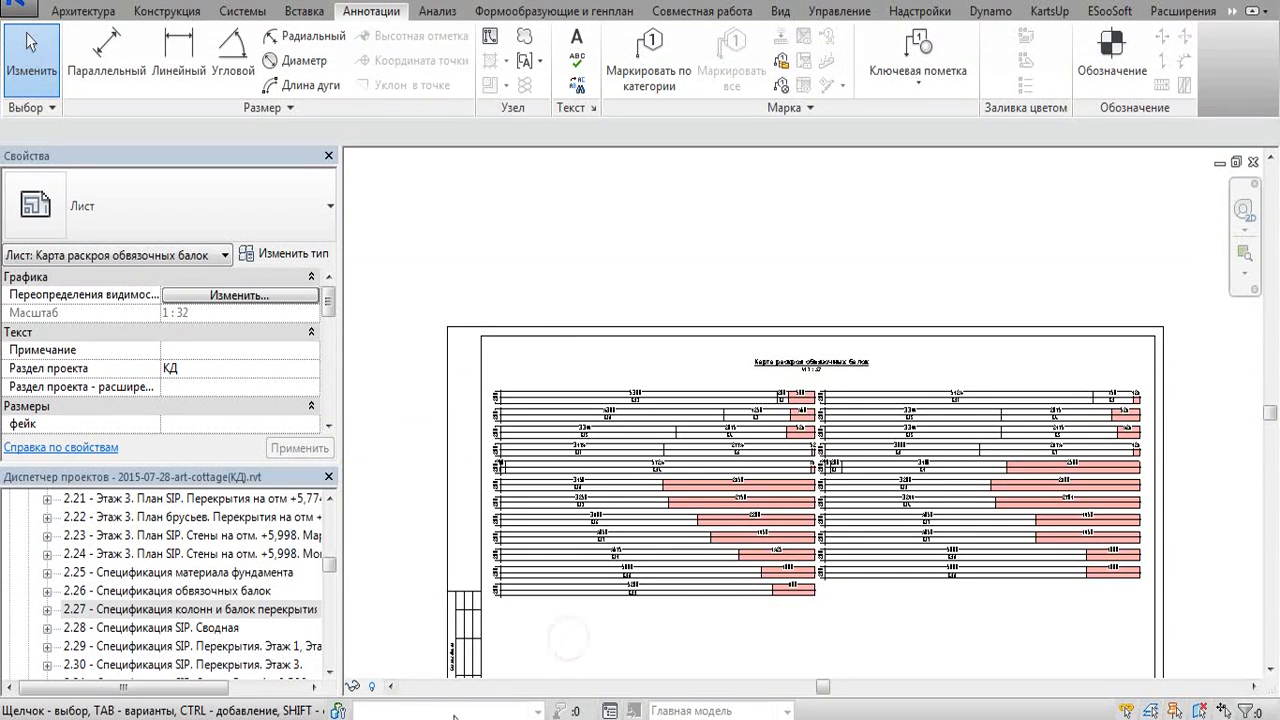
key("ctrl+F8")
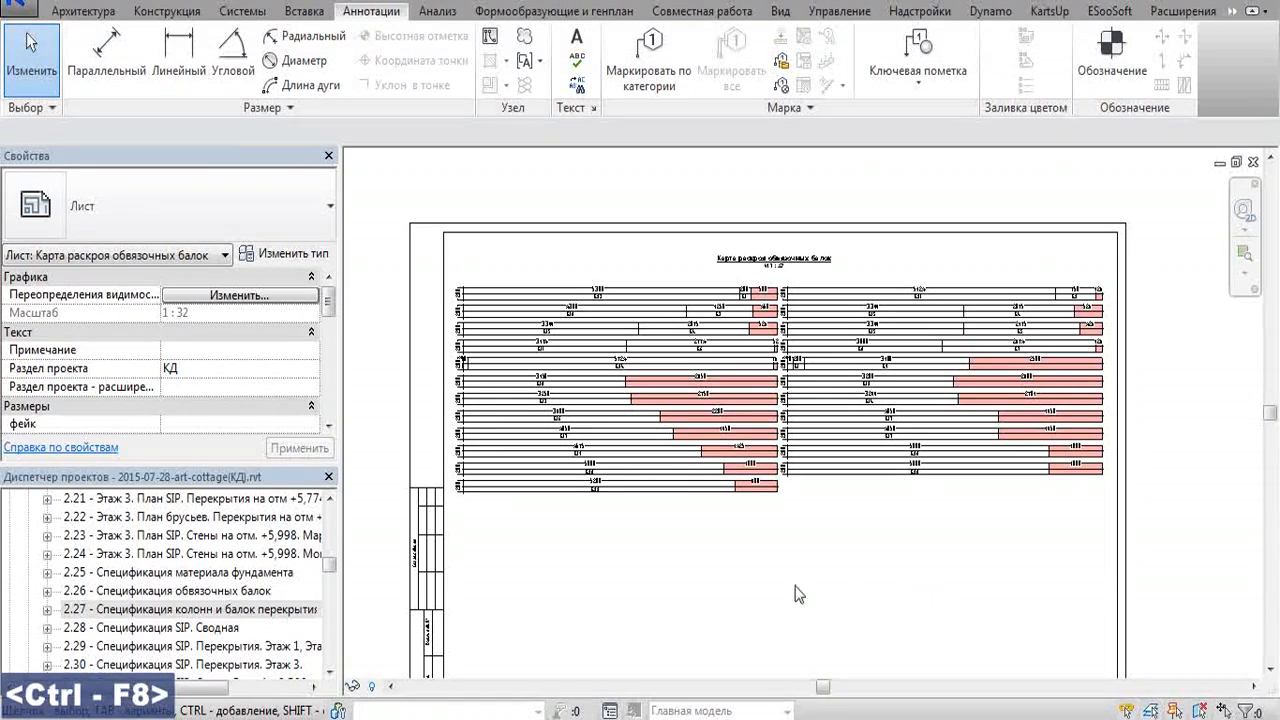
left_click(770, 588)
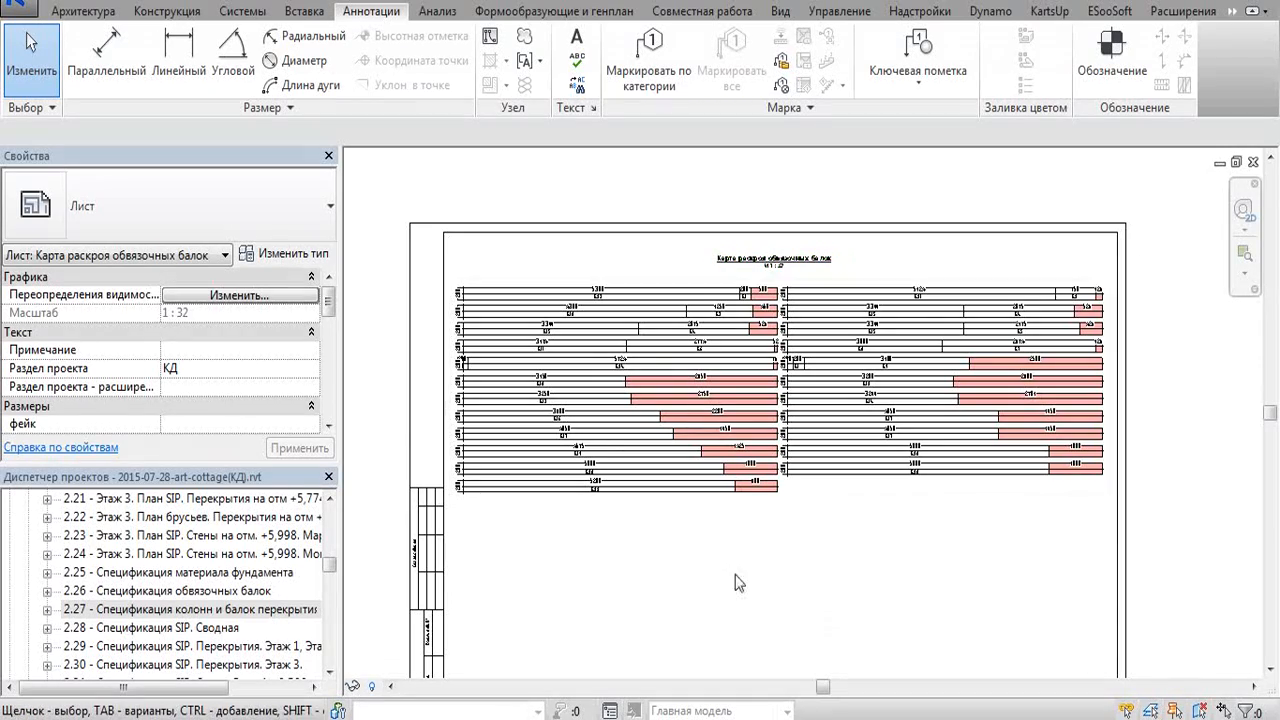
Examine the beam marks, cut lengths and red offcuts in the first column of the cutting map on the sheet.
left_click(677, 603)
scroll(440, 315, "up", 5)
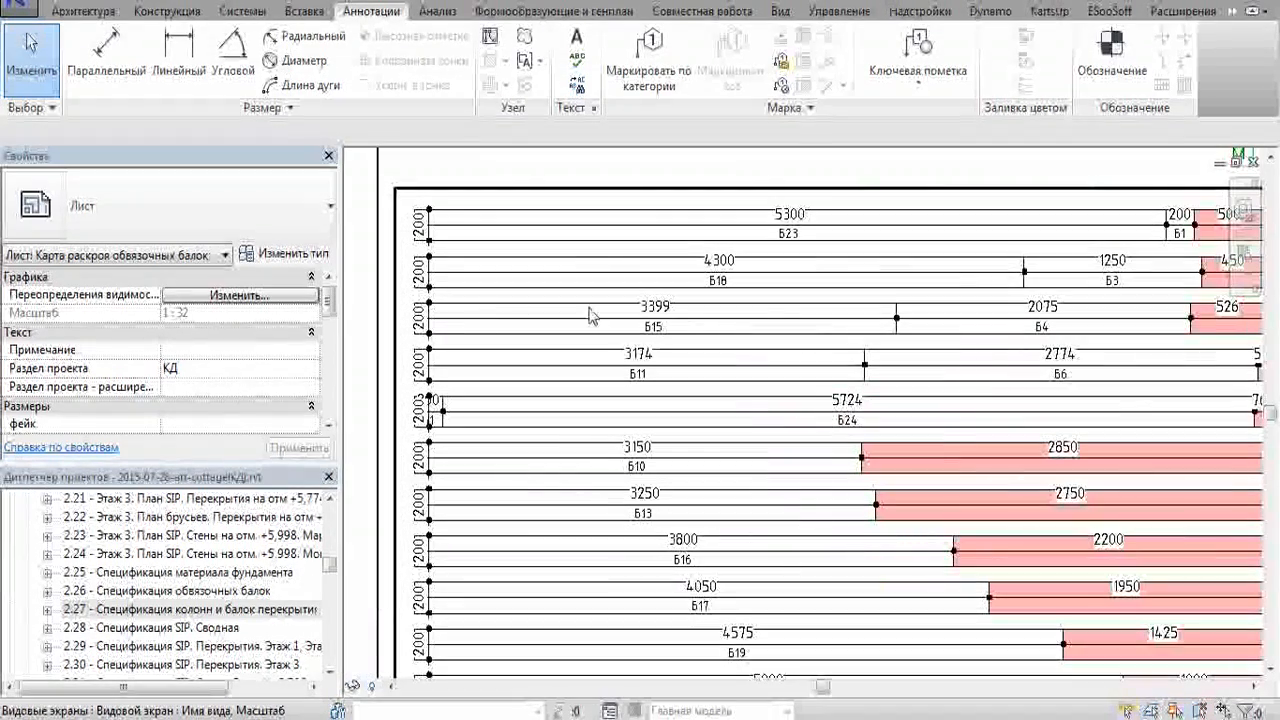
scroll(892, 274, "down", 3)
scroll(1068, 328, "up", 5)
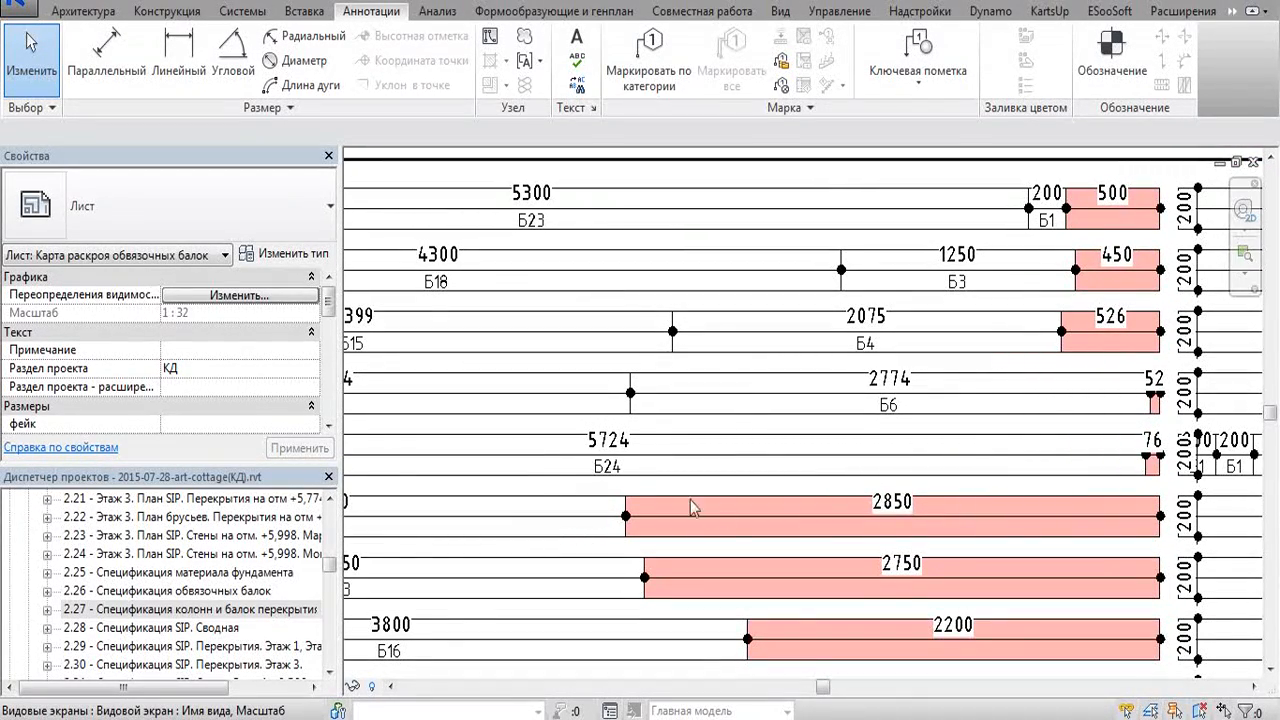
middle_click_drag(695, 508, 1010, 530)
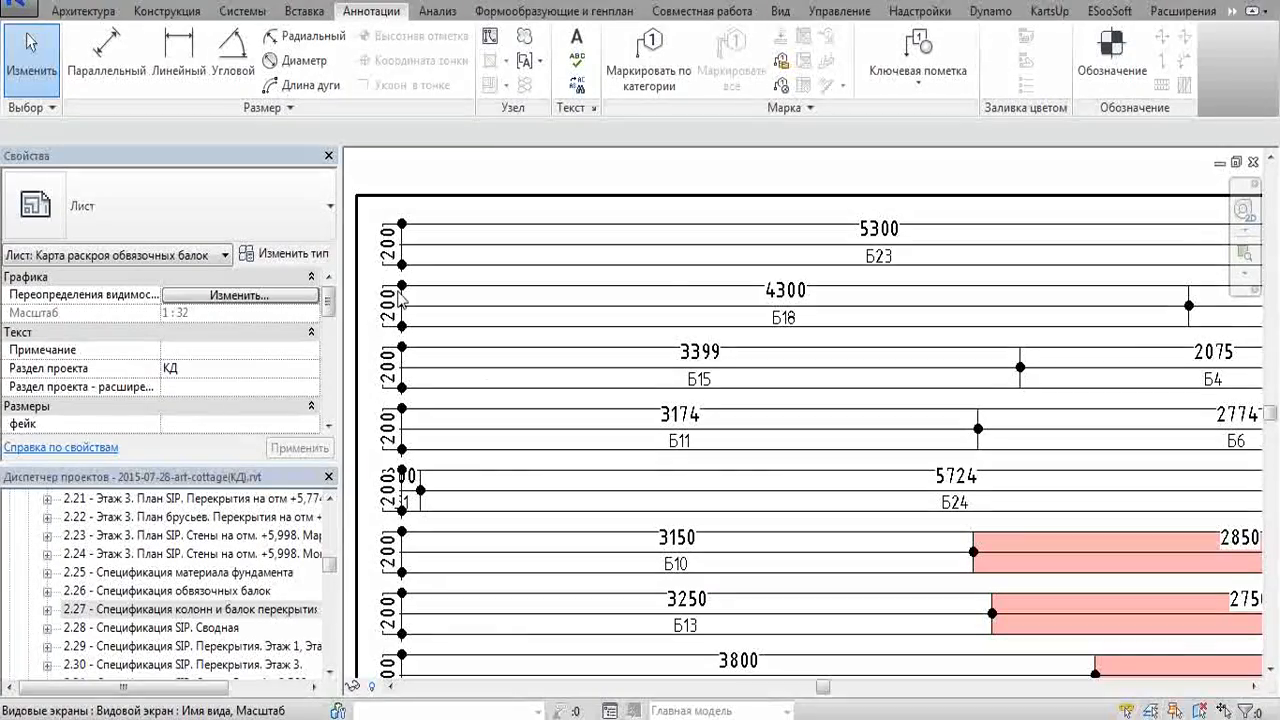
scroll(650, 305, "down", 5)
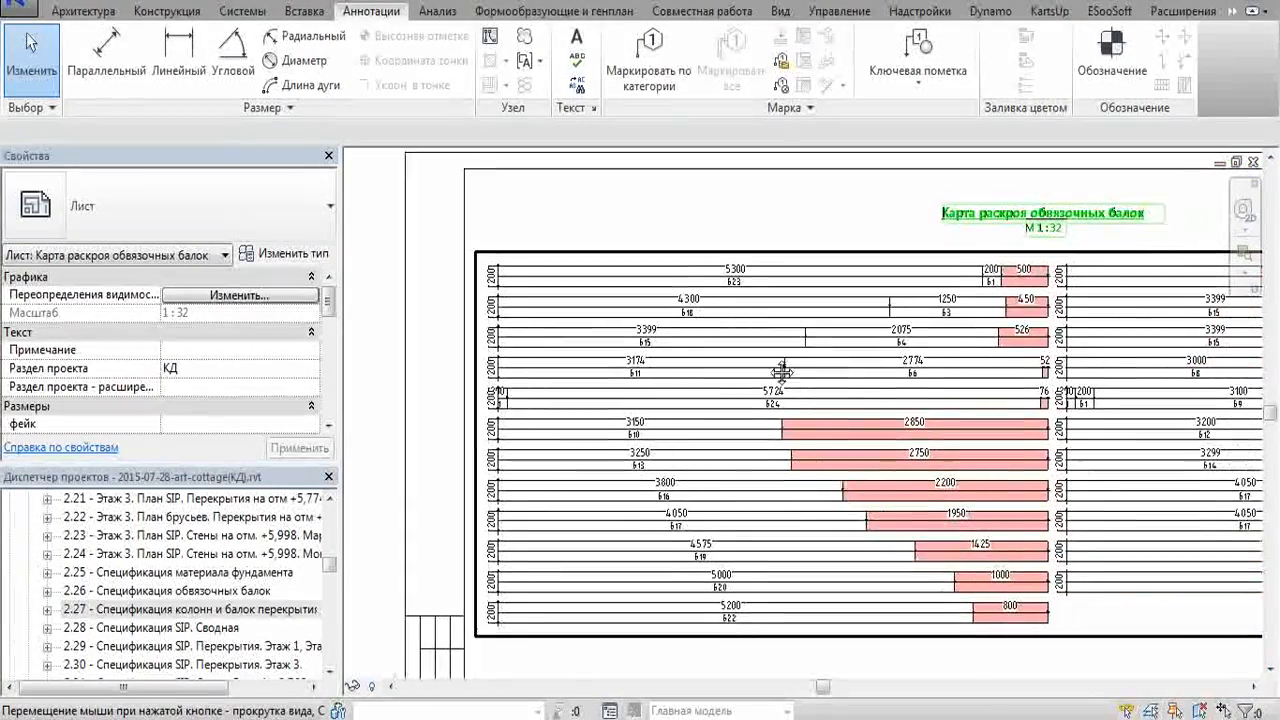
Inspect the second column's cuts and offcuts from Б21 to Б20 and the cutting map's overall placement on the sheet.
scroll(983, 368, "up", 2)
middle_click_drag(981, 361, 795, 366)
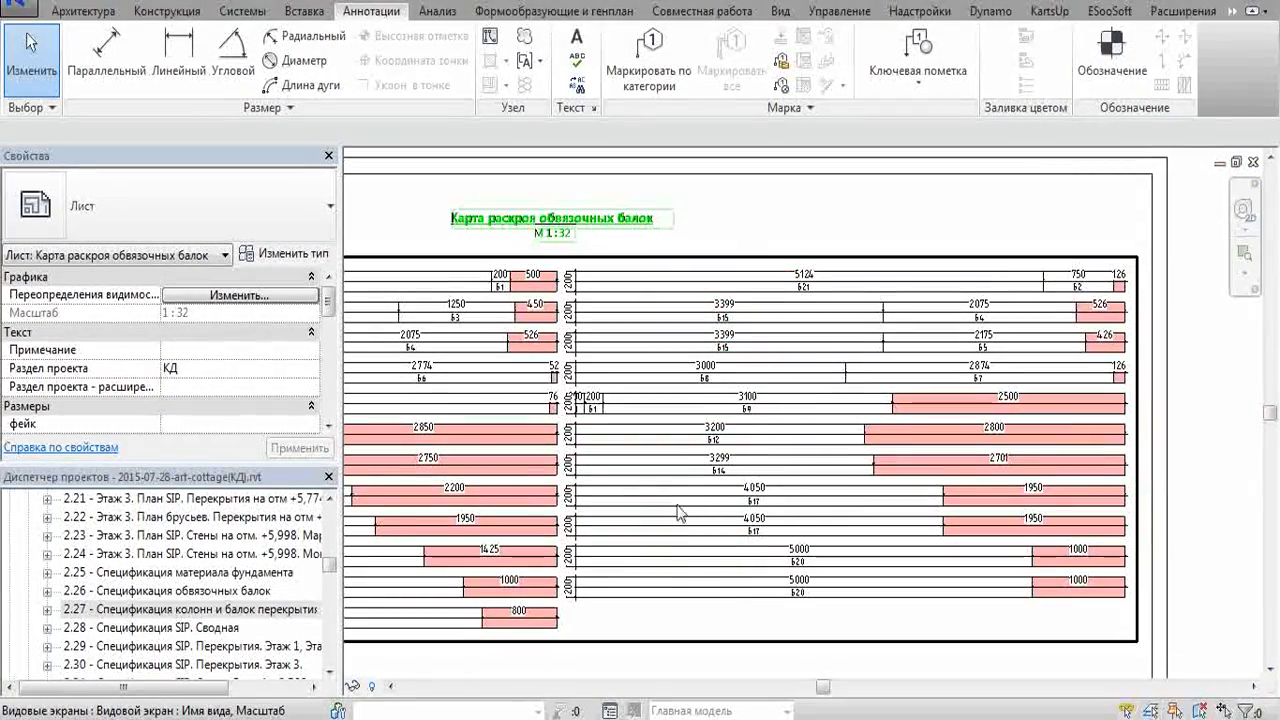
scroll(679, 512, "down", 4)
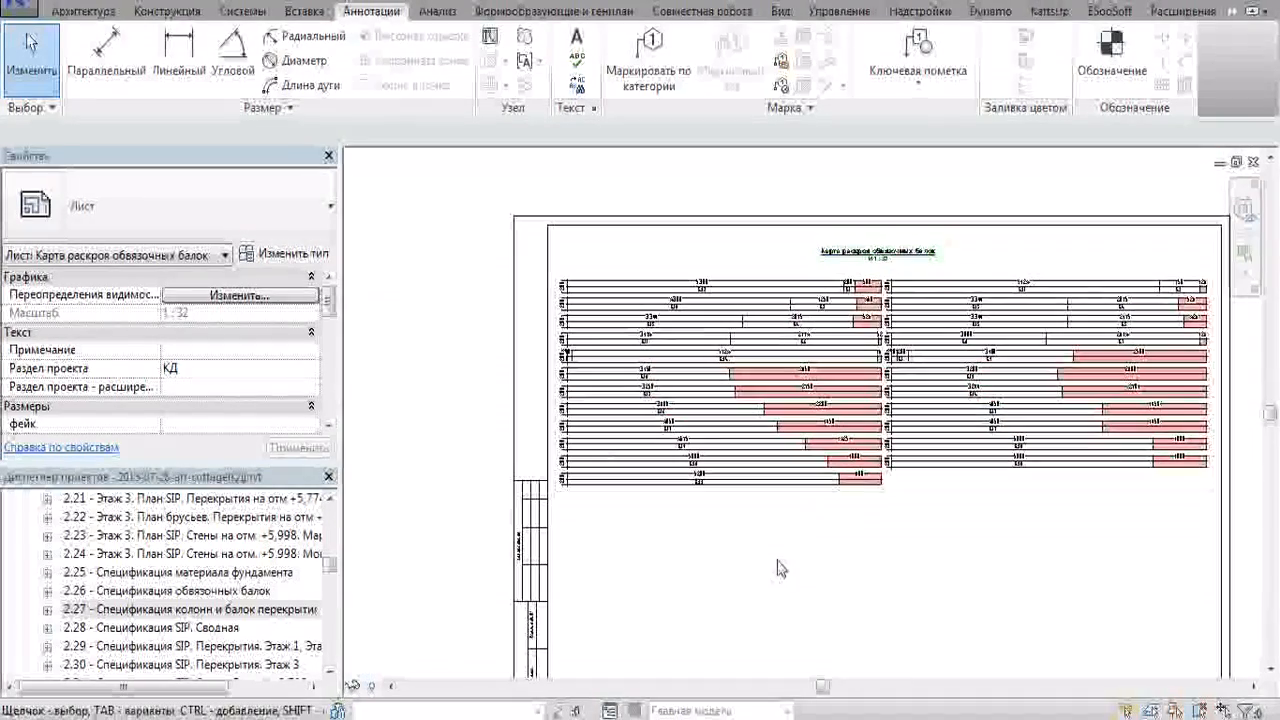
scroll(781, 568, "down", 3)
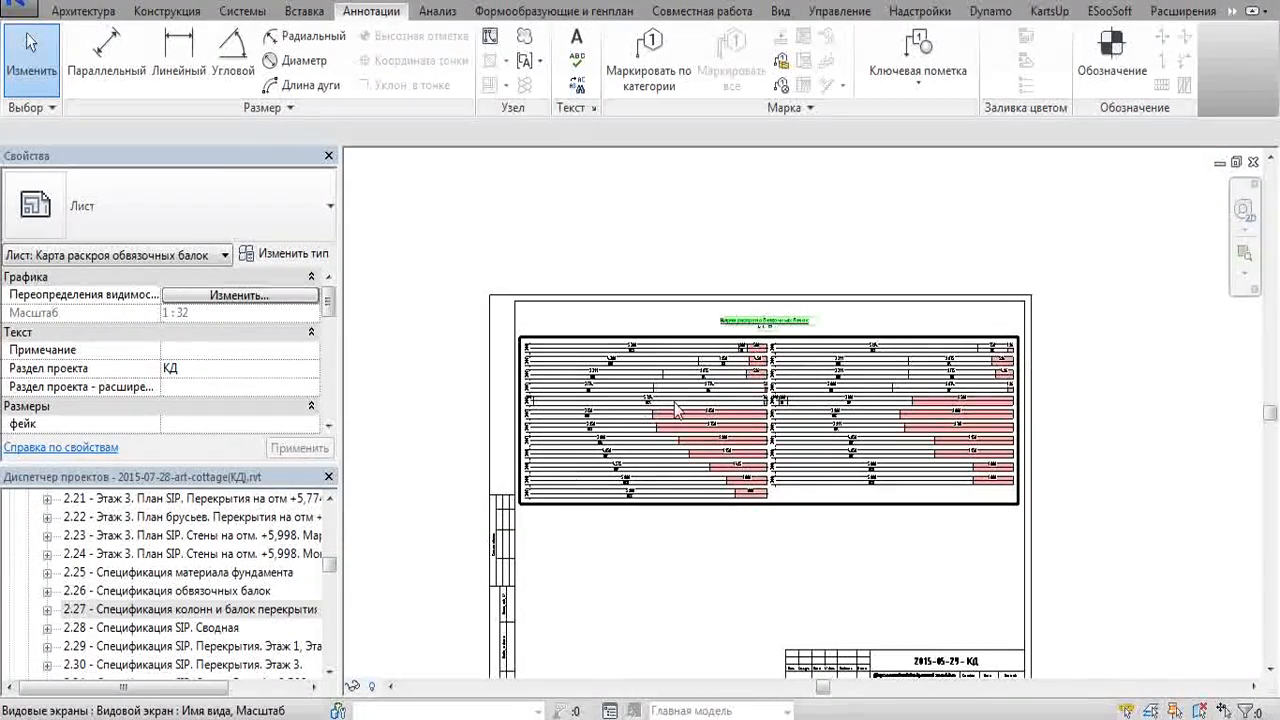
scroll(725, 385, "up", 2)
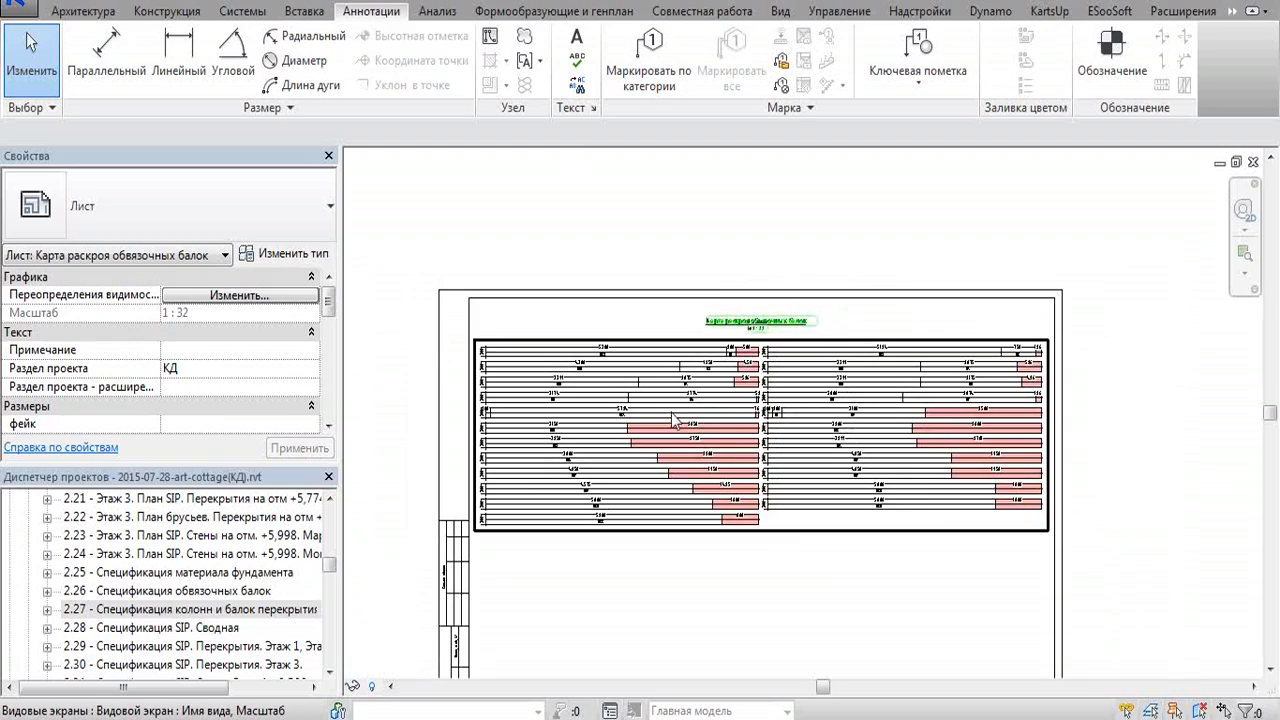
scroll(800, 560, "down", 2)
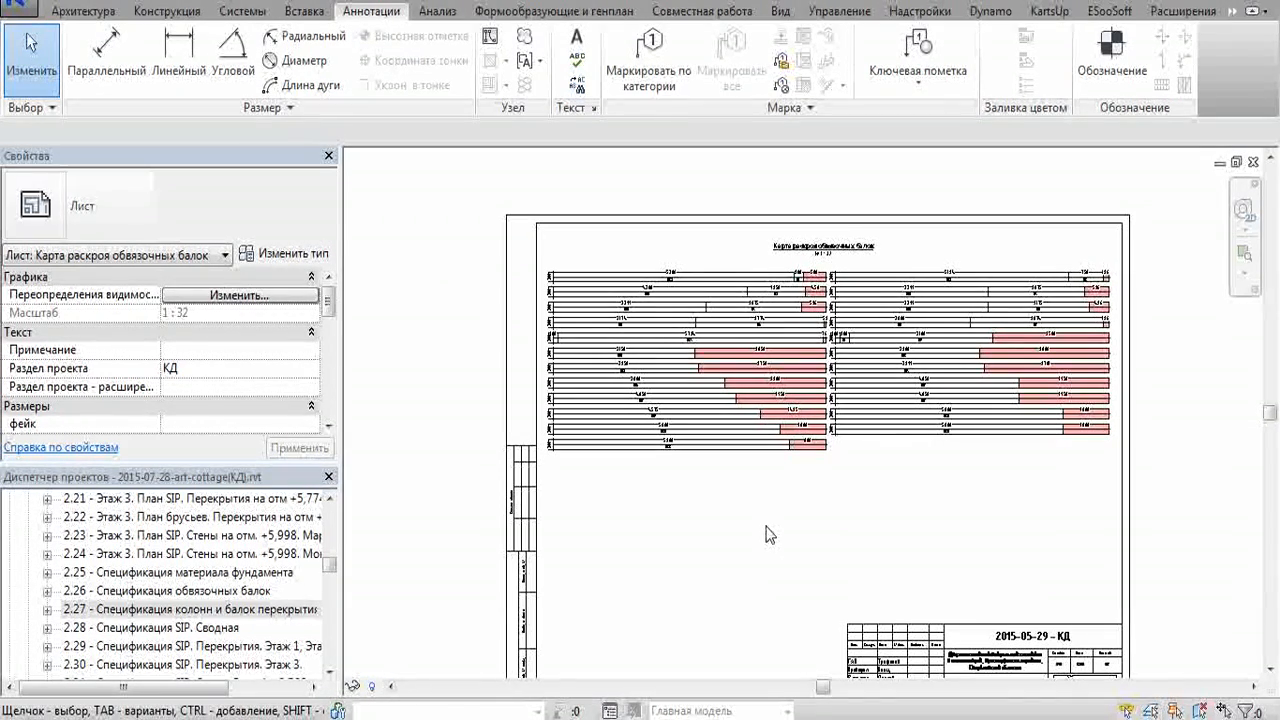
Switch to Excel to view the beam marks and lengths on worksheet 2, and return to Revit to review the whole cutting map sheet.
key("alt+Tab")
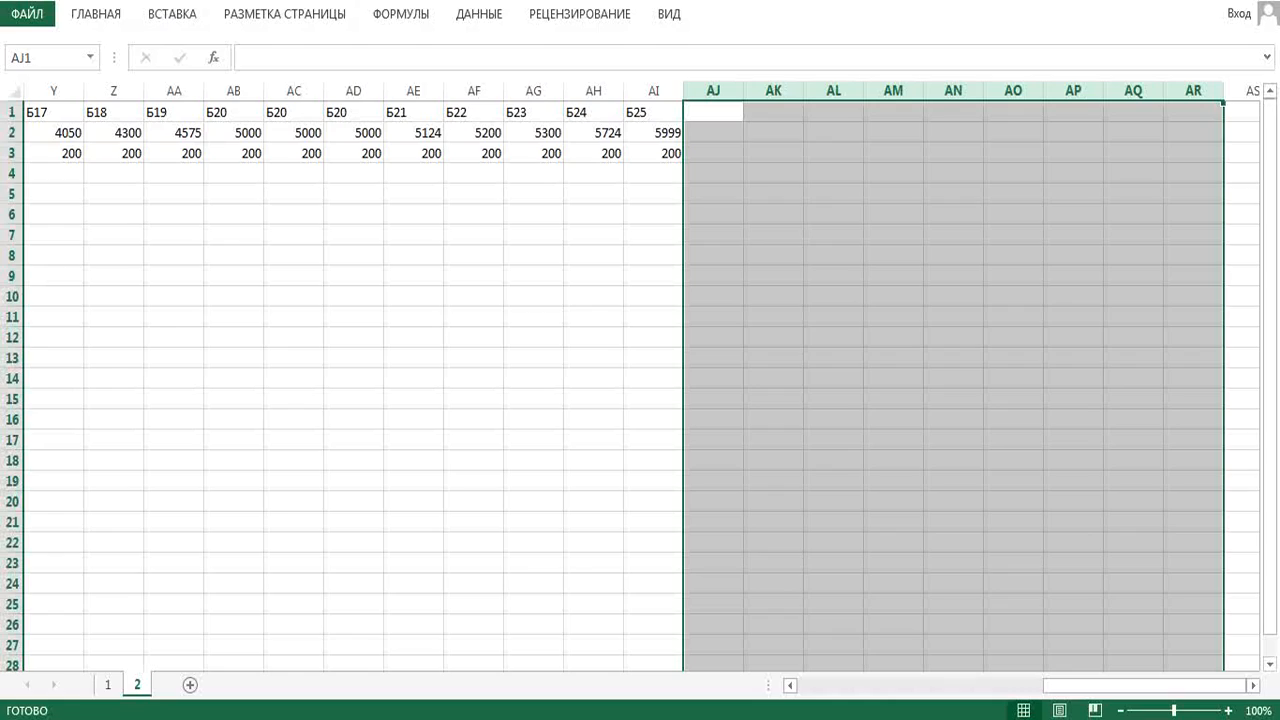
left_click(494, 590)
key("alt+Tab")
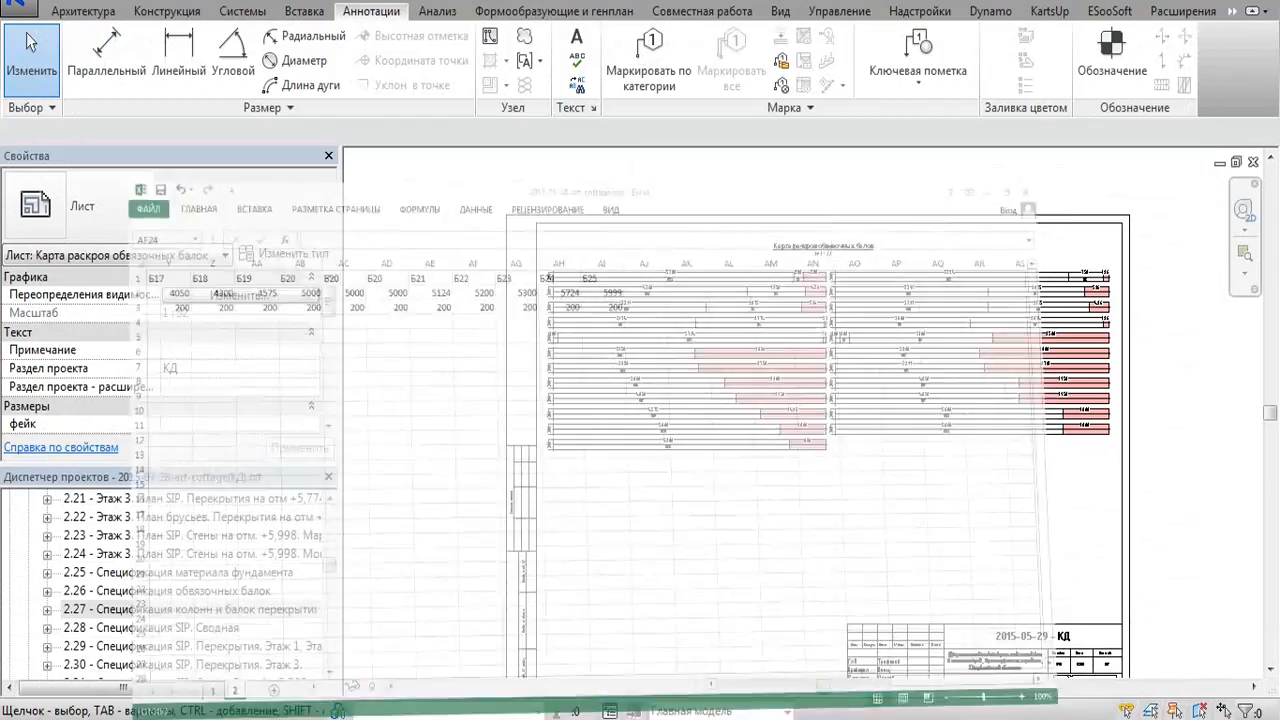
left_click(784, 580)
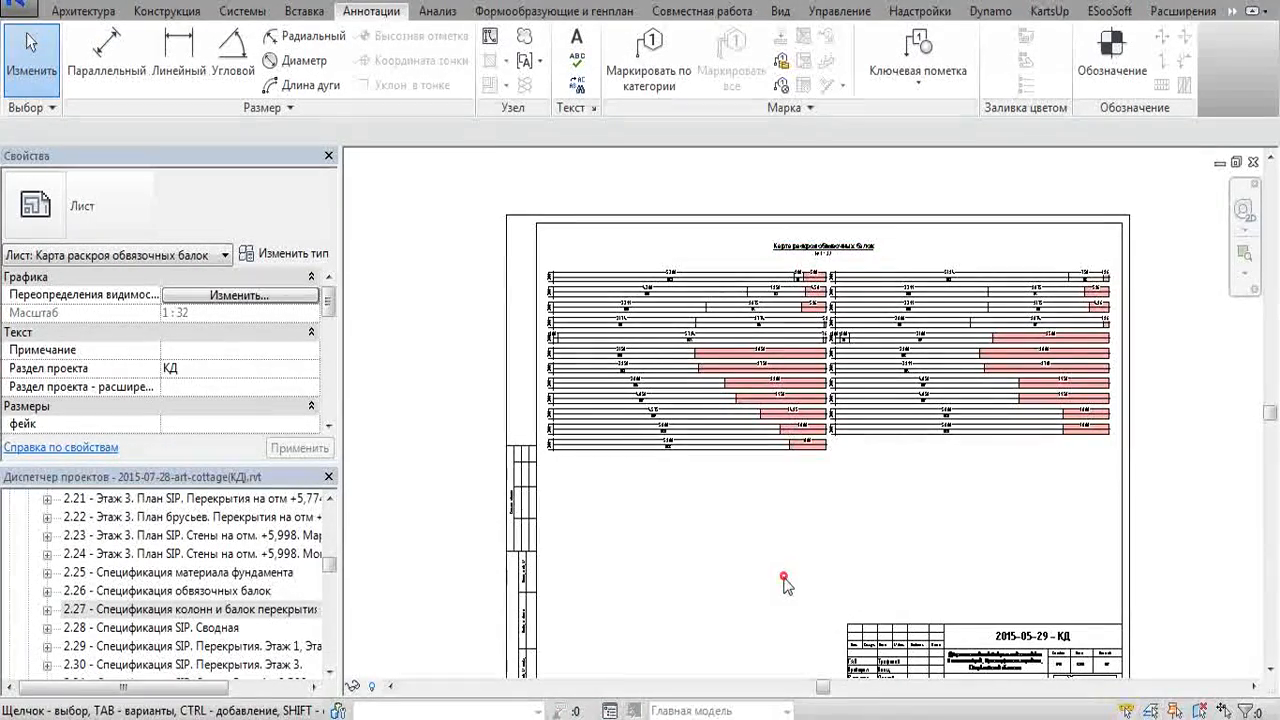
middle_click_drag(868, 502, 798, 441)
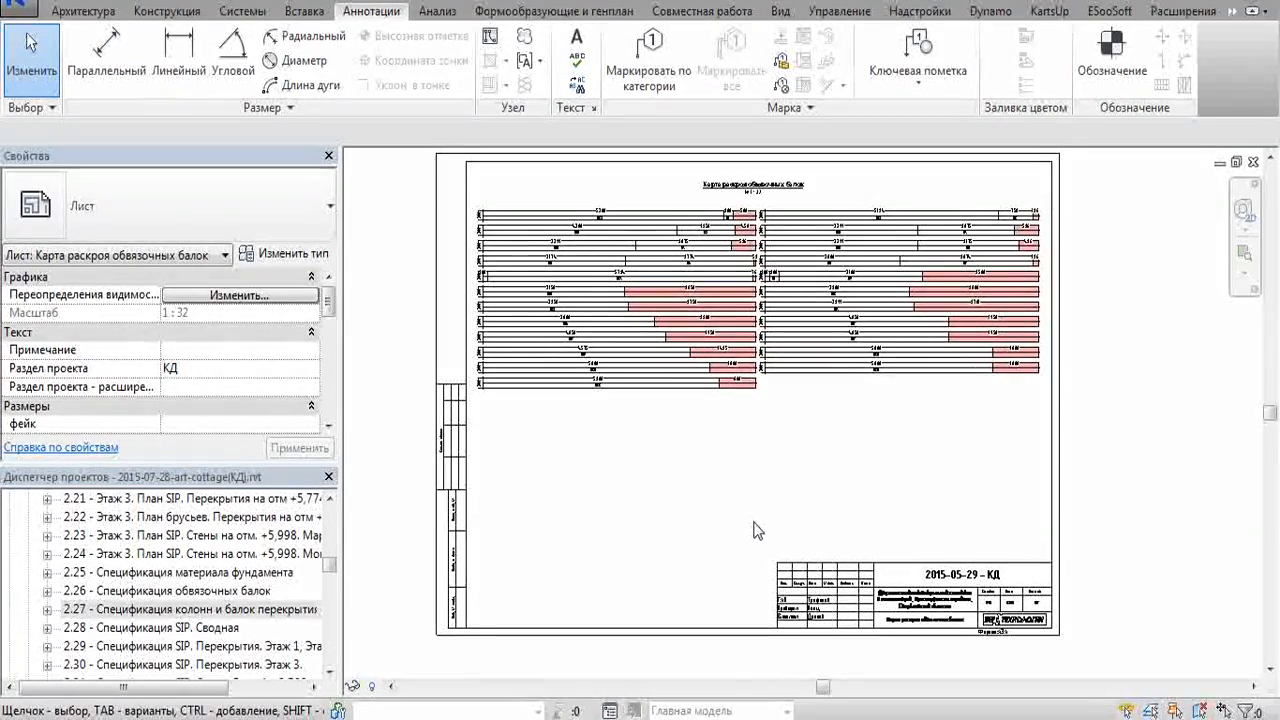